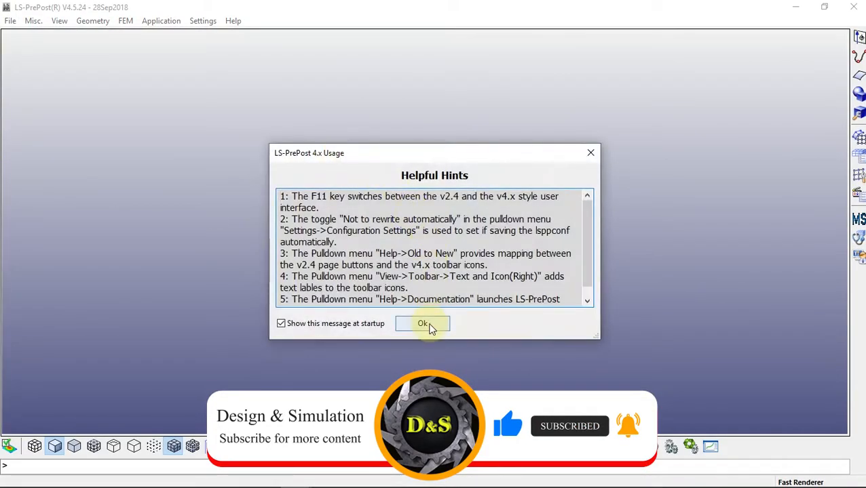
# In the Shape Mesher, define a 4N Shell with corner points 0,0,0; 40,0,0; 40,30,0 and 0,30,0
pyautogui.click(428, 327)
pyautogui.click(858, 137)
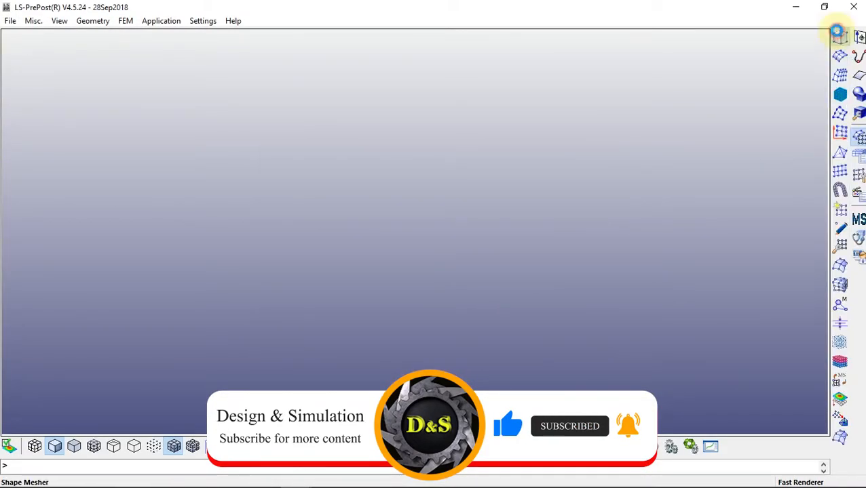
pyautogui.click(838, 34)
pyautogui.moveTo(591, 36); pyautogui.dragTo(760, 56)
pyautogui.click(767, 71)
pyautogui.click(748, 99)
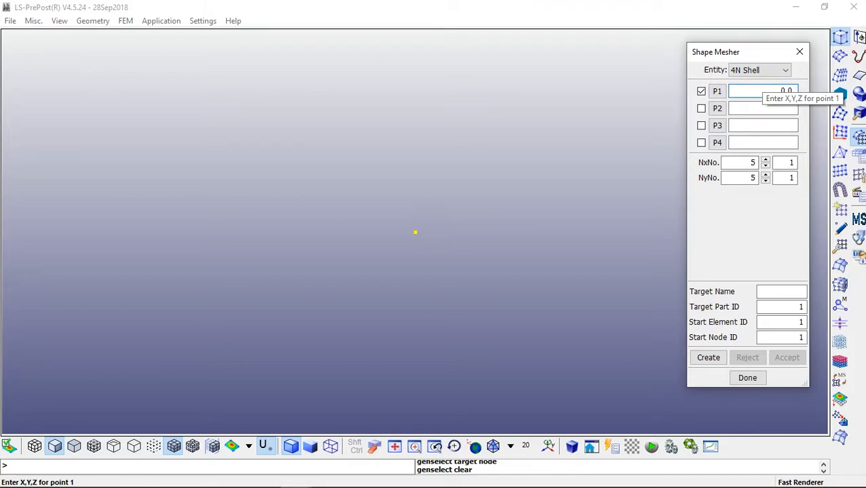
pyautogui.press('Return')
pyautogui.click(790, 109)
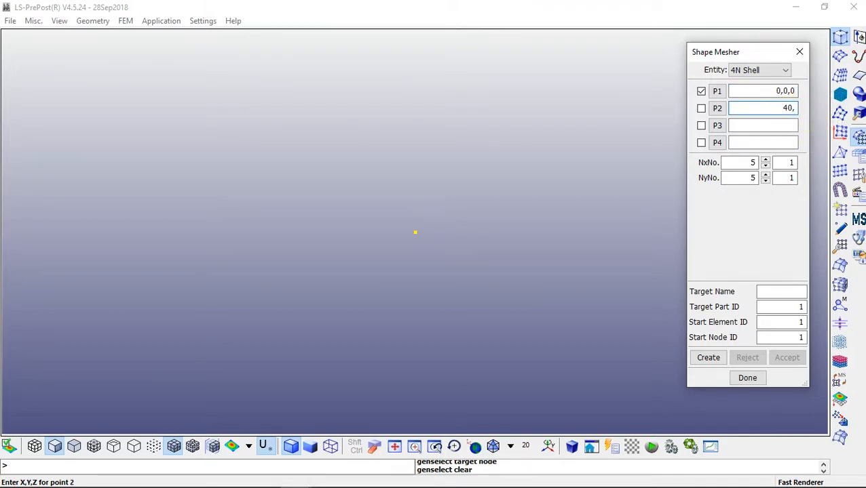
pyautogui.click(784, 127)
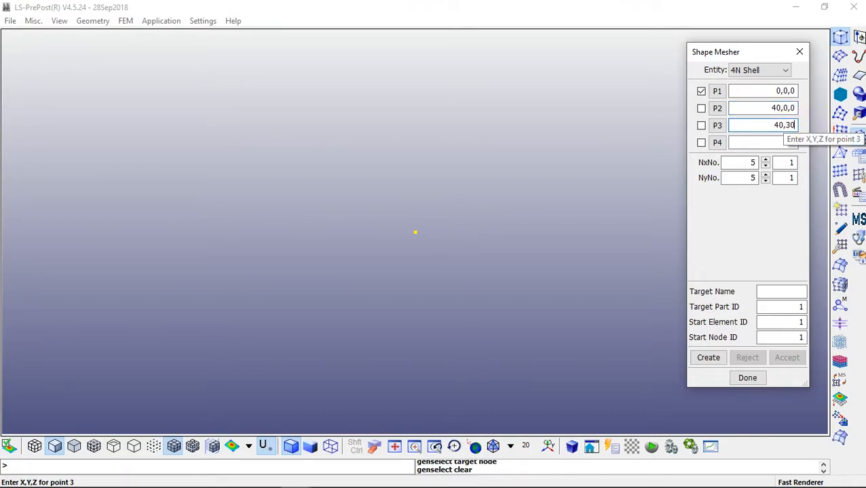
pyautogui.click(764, 141)
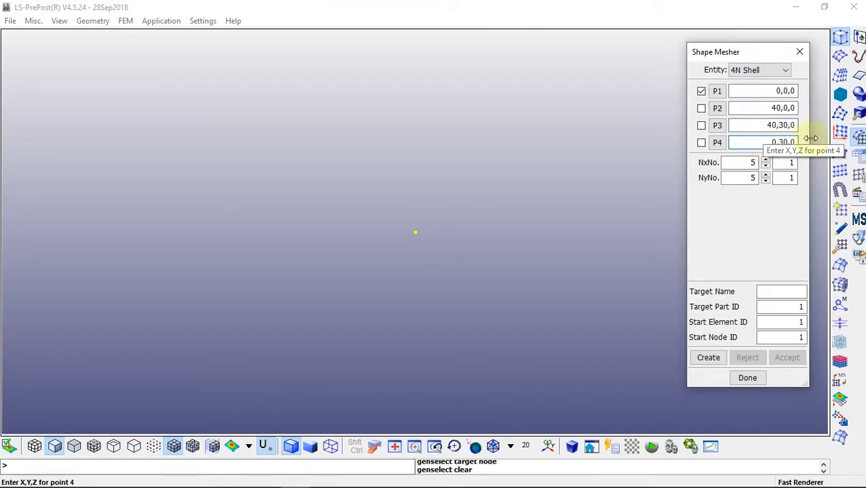
# Divide the shell into 4 elements along X and 3 along Y, name it Plate1, and create and accept the mesh
pyautogui.doubleClick(753, 163)
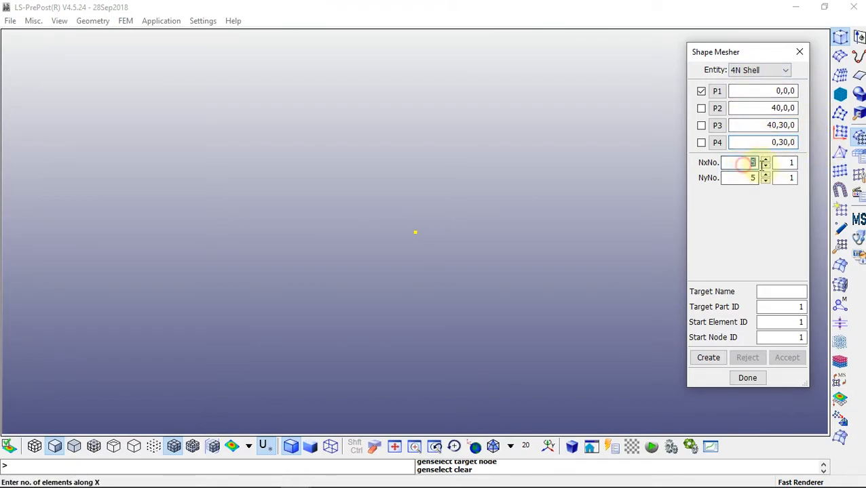
pyautogui.click(765, 181)
pyautogui.click(764, 180)
pyautogui.click(791, 293)
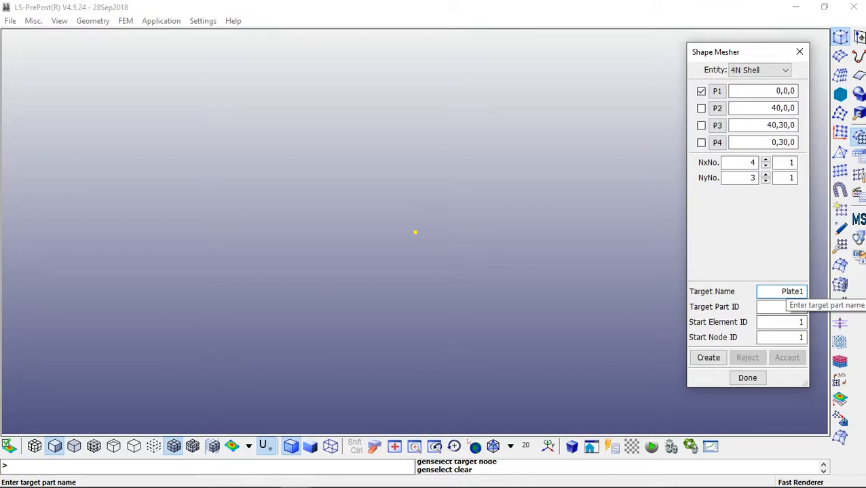
pyautogui.click(708, 358)
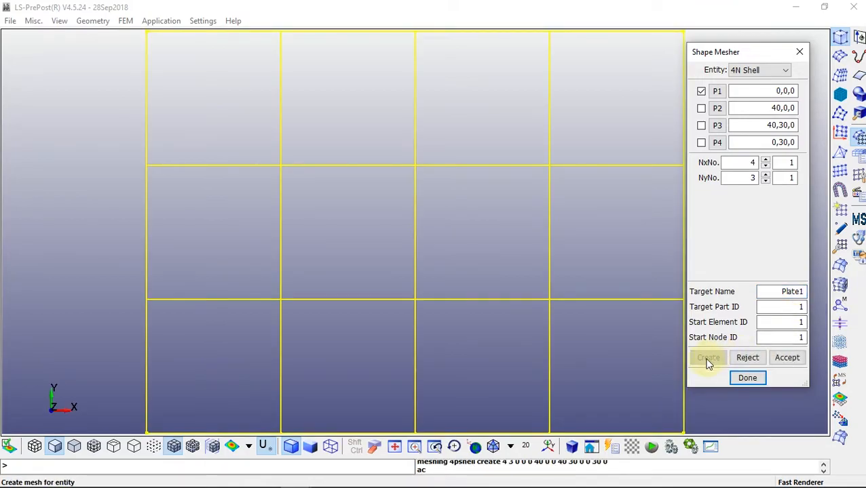
pyautogui.click(494, 449)
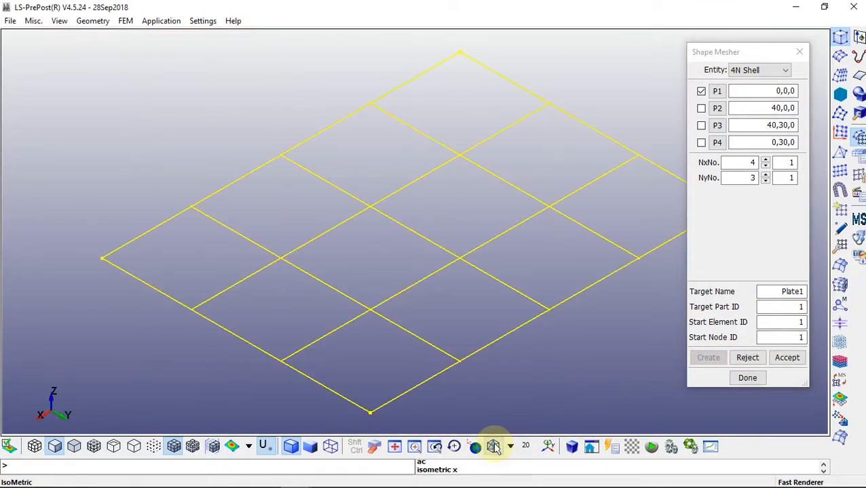
pyautogui.click(788, 361)
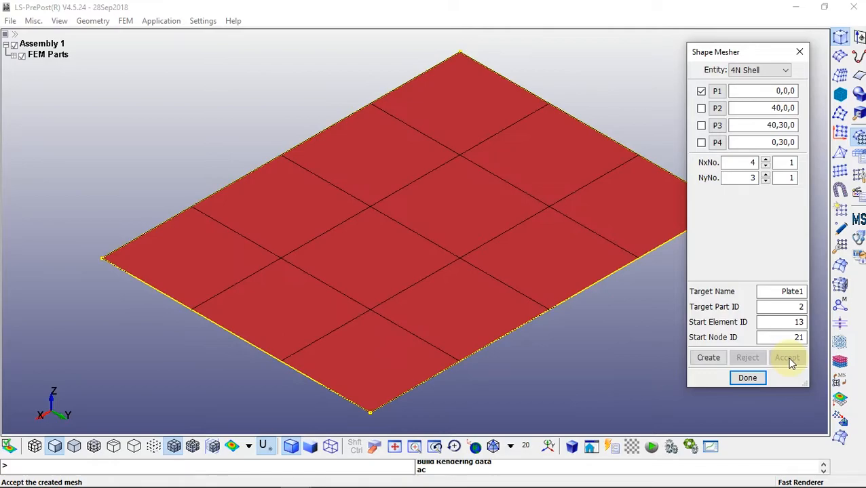
# Set the corner points for the second shell to 40,0,0; 80,0,0; 80,30,0 and 40,30,0
pyautogui.doubleClick(778, 93)
pyautogui.write('40')
pyautogui.doubleClick(774, 109)
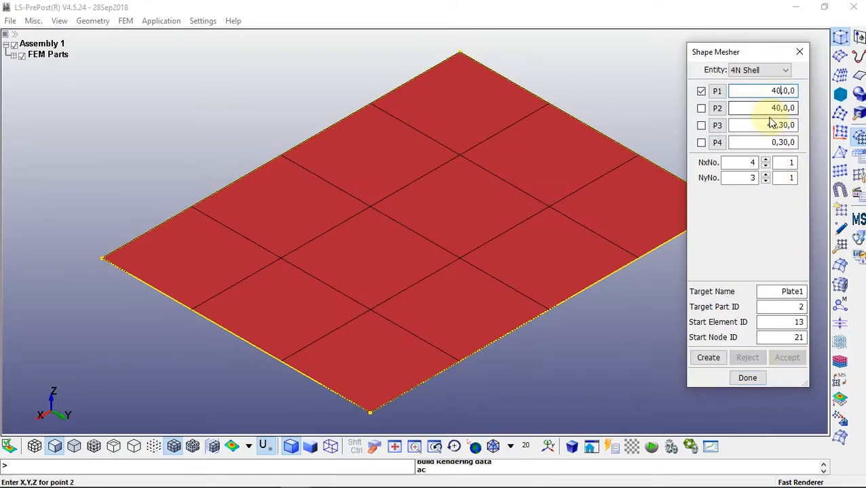
pyautogui.write('80')
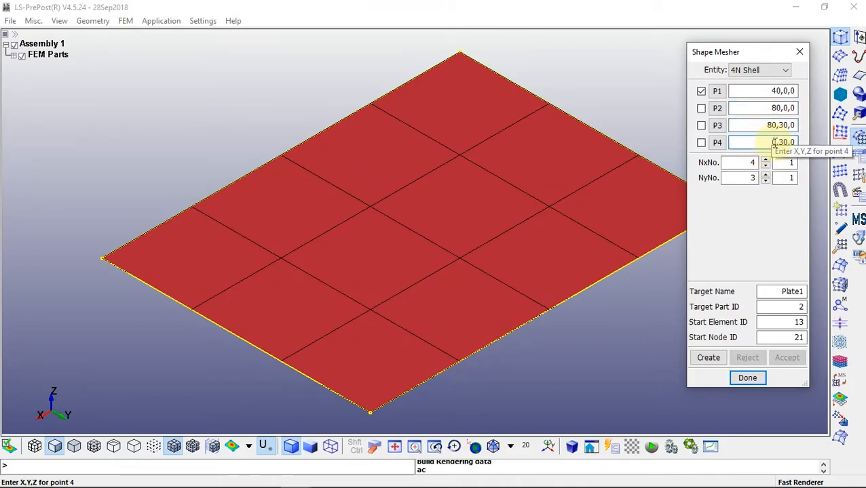
# Name the second shell Plate2, create and accept its mesh, and finish the Shape Mesher
pyautogui.click(788, 292)
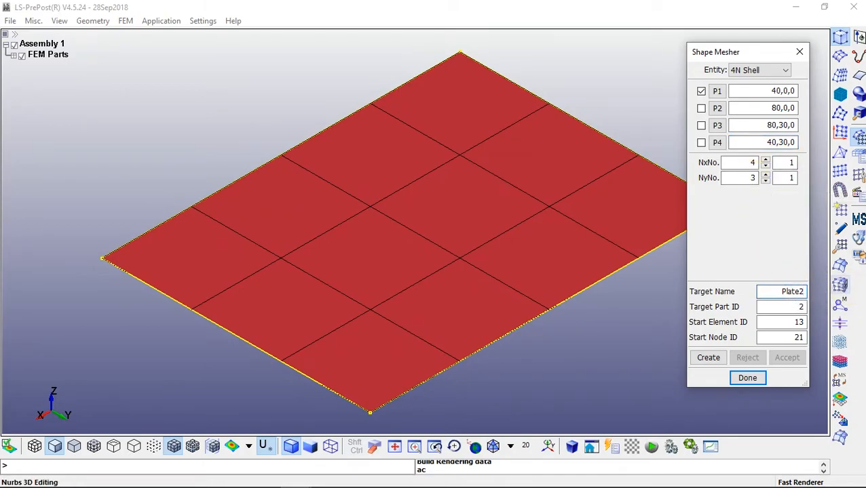
pyautogui.click(708, 364)
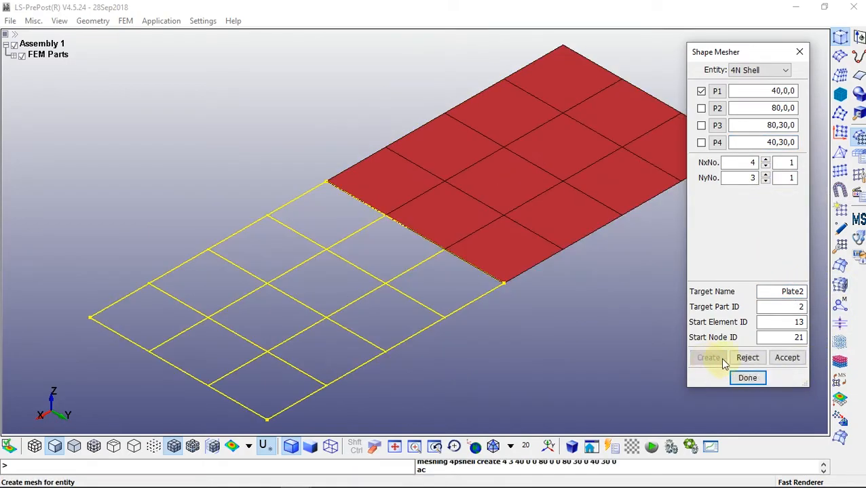
pyautogui.click(786, 359)
pyautogui.click(746, 379)
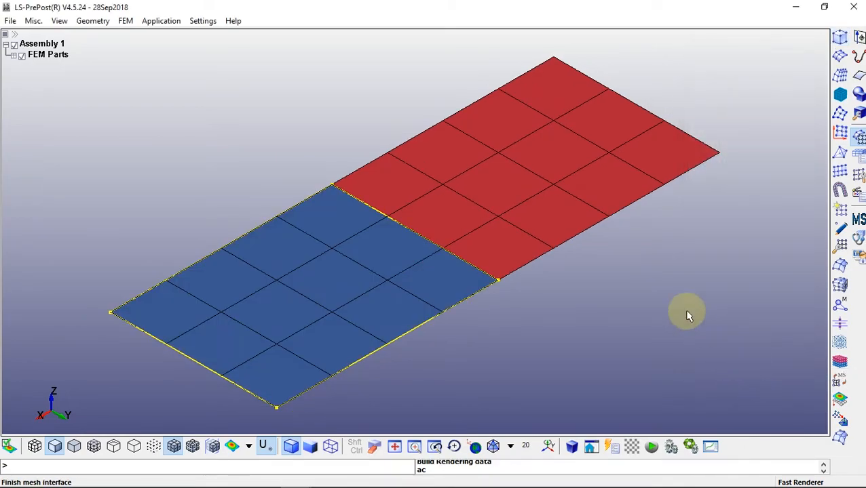
# Set up entity creation for a new boundary SPC applied to individual nodes
pyautogui.click(859, 156)
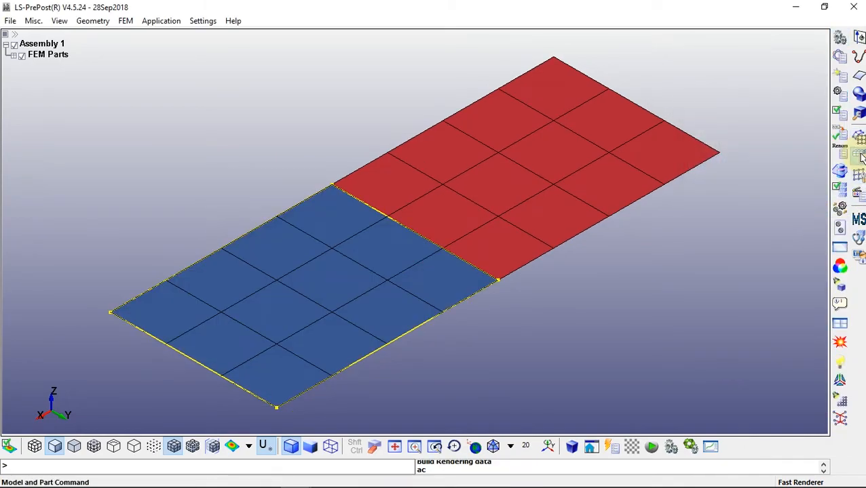
pyautogui.click(840, 77)
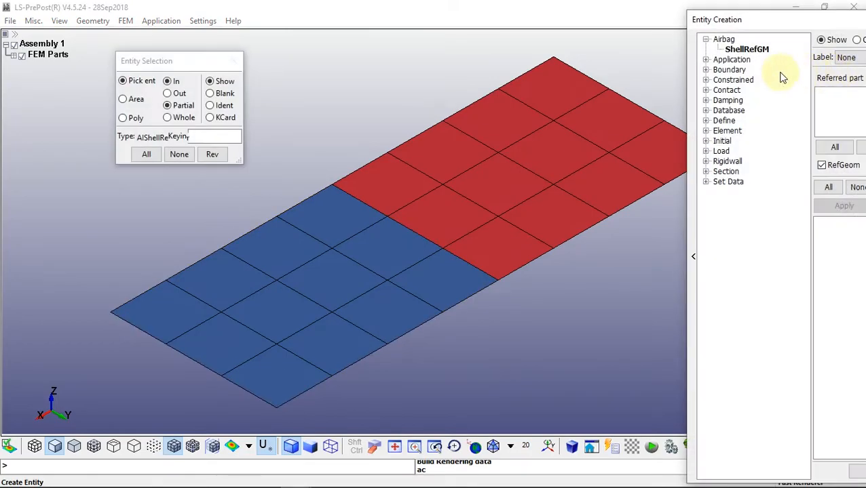
pyautogui.click(706, 70)
pyautogui.click(732, 80)
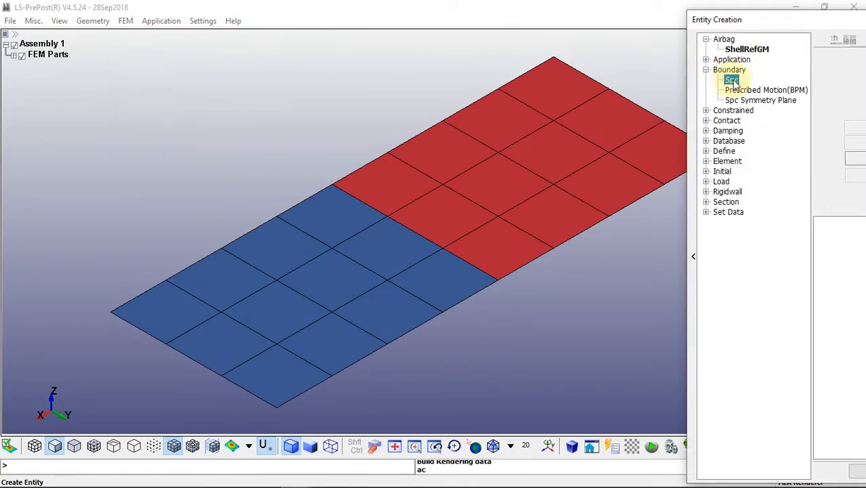
pyautogui.keyDown('shift'); pyautogui.moveTo(604, 180); pyautogui.dragTo(451, 204, button='middle'); pyautogui.keyUp('shift')
pyautogui.moveTo(822, 15); pyautogui.dragTo(728, 20)
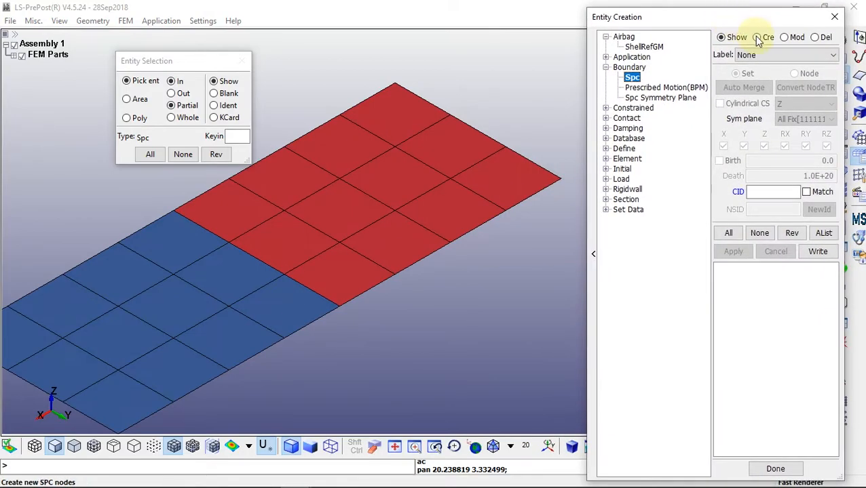
pyautogui.click(757, 37)
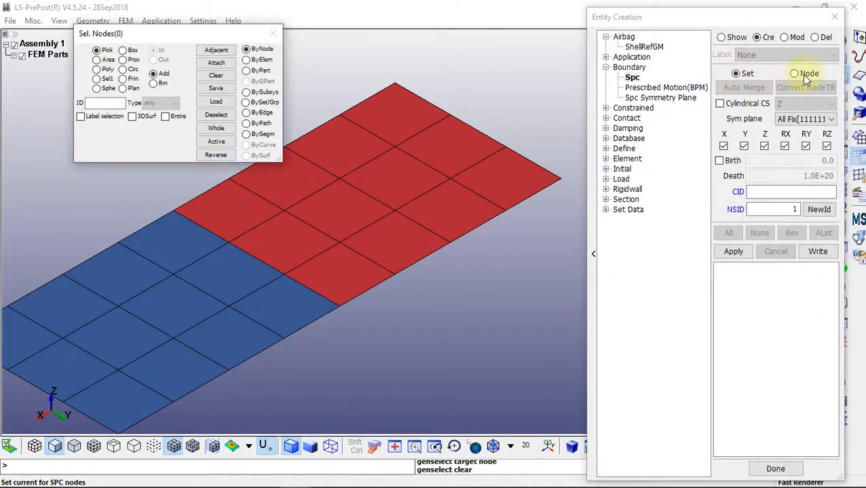
pyautogui.click(794, 74)
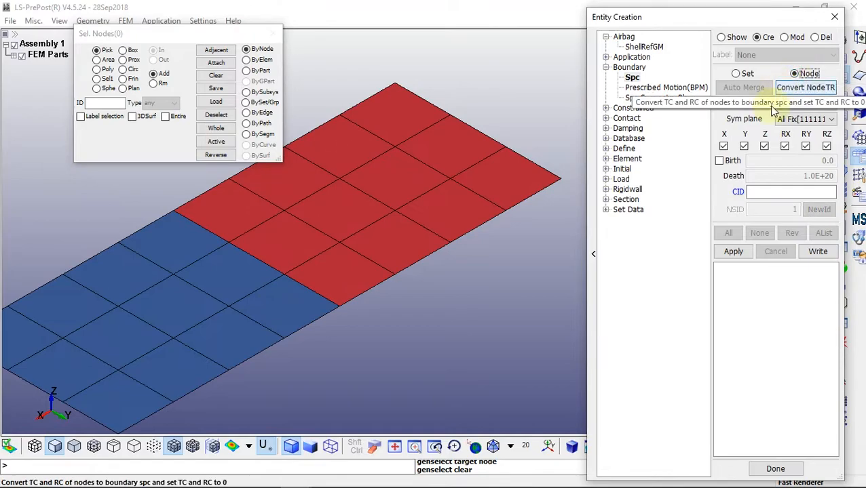
# Fix all degrees of freedom on the four nodes along the free short edge of Plate1
pyautogui.click(397, 83)
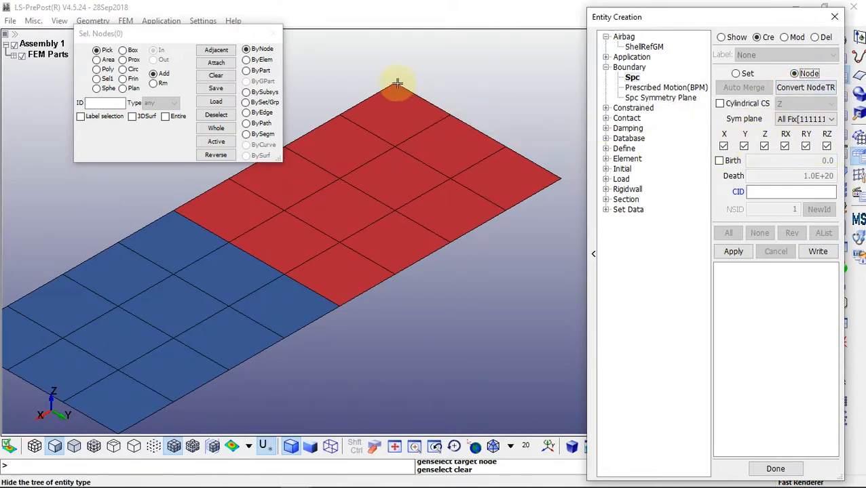
pyautogui.click(394, 83)
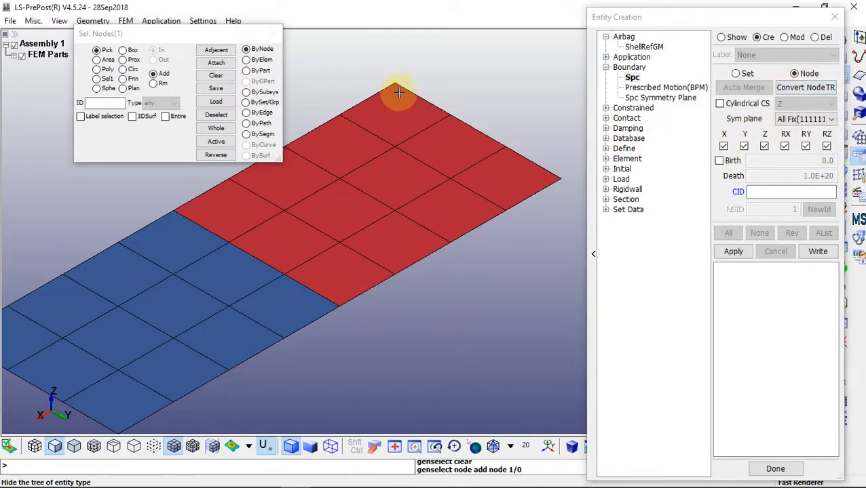
pyautogui.click(449, 116)
pyautogui.click(504, 146)
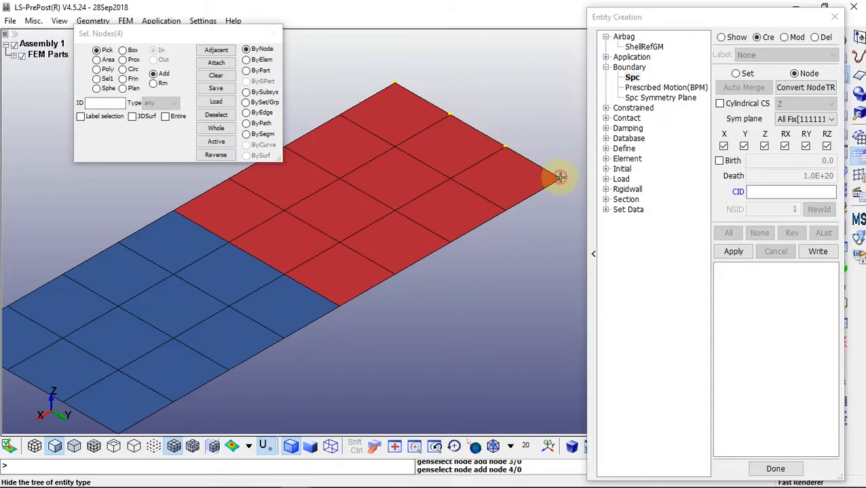
pyautogui.click(733, 252)
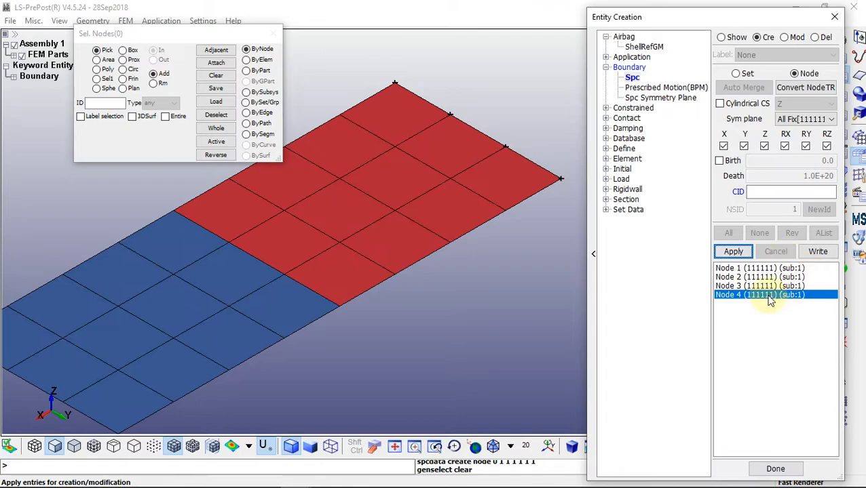
# Start a new *SET_NODE set with ID 1 and the title Motion
pyautogui.click(608, 67)
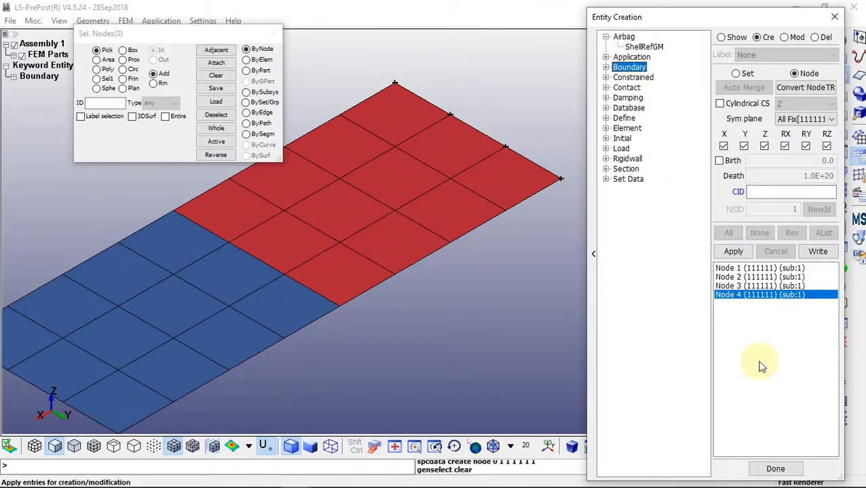
pyautogui.click(606, 180)
pyautogui.click(648, 190)
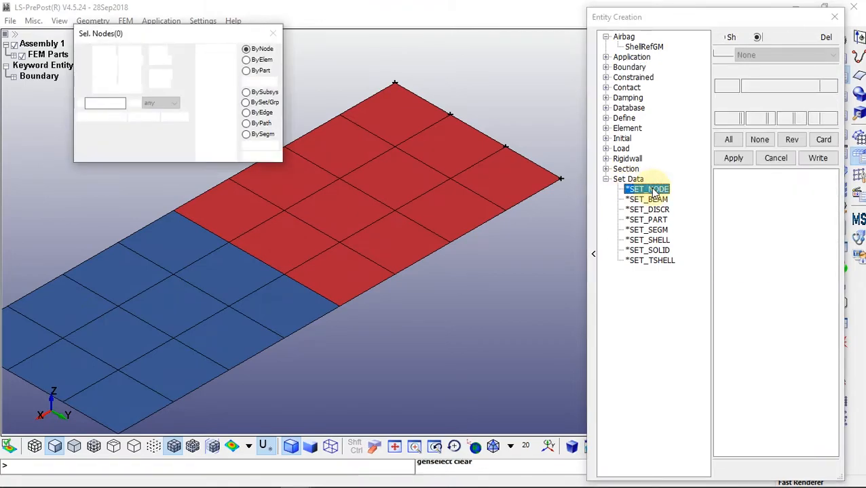
pyautogui.click(758, 84)
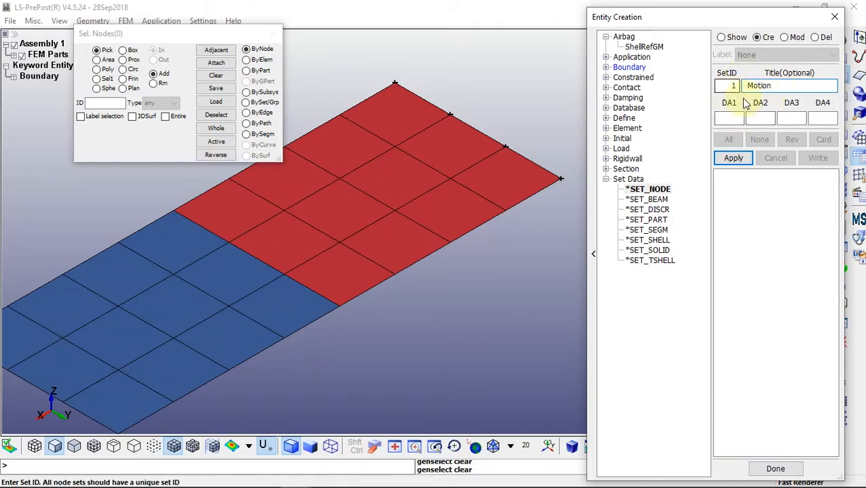
# Select the nodes on Plate2's free short edge by propagated edge selection, create the node set from them, and finish entity creation
pyautogui.keyDown('shift'); pyautogui.moveTo(237, 278); pyautogui.dragTo(306, 240, button='middle'); pyautogui.keyUp('shift')
pyautogui.scroll(-2, 304, 239)
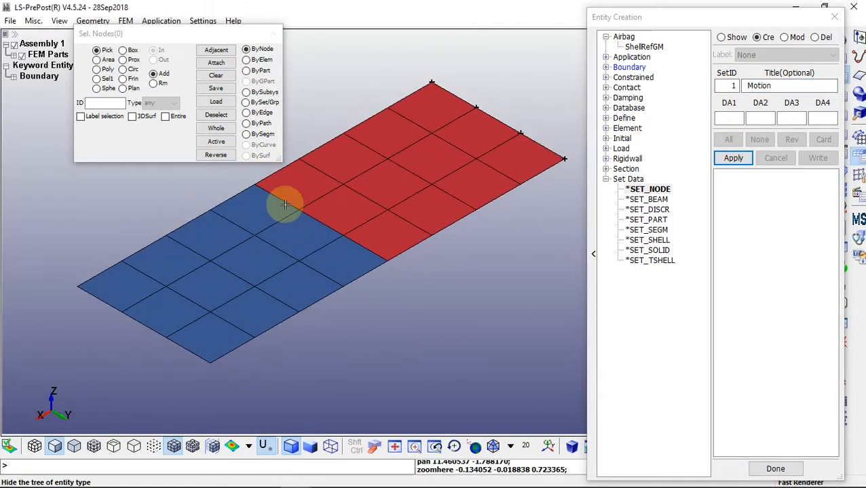
pyautogui.click(268, 114)
pyautogui.click(267, 113)
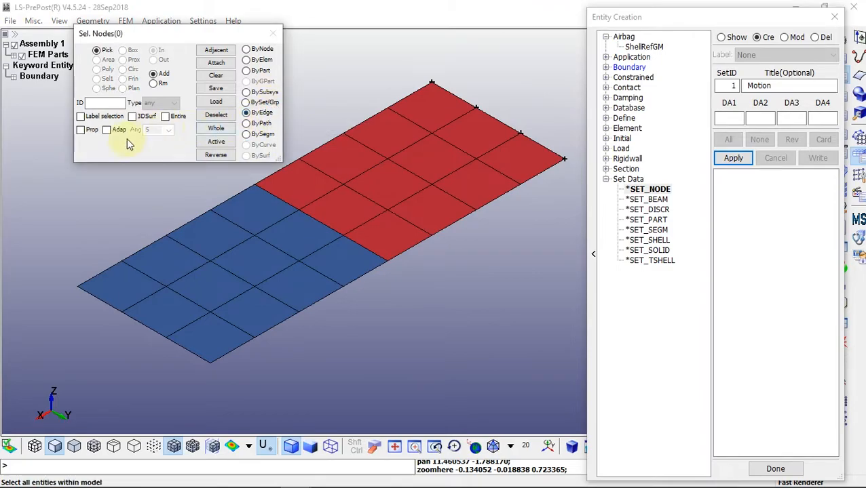
pyautogui.click(82, 130)
pyautogui.click(144, 323)
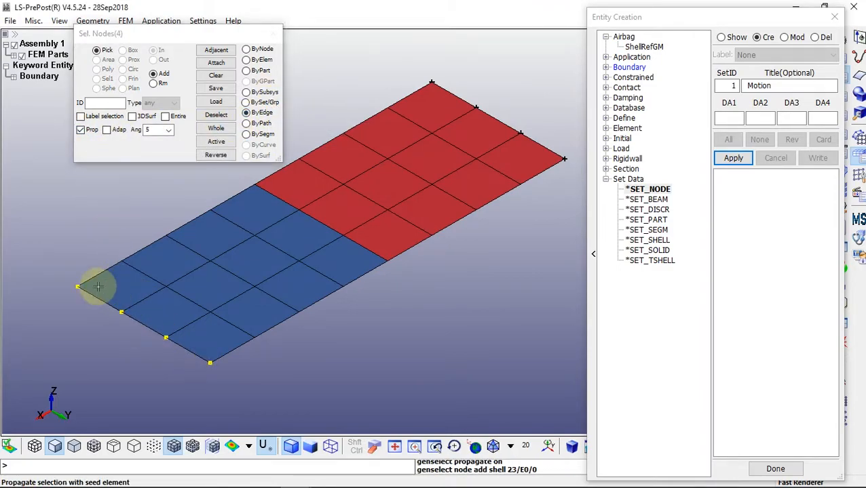
pyautogui.click(726, 160)
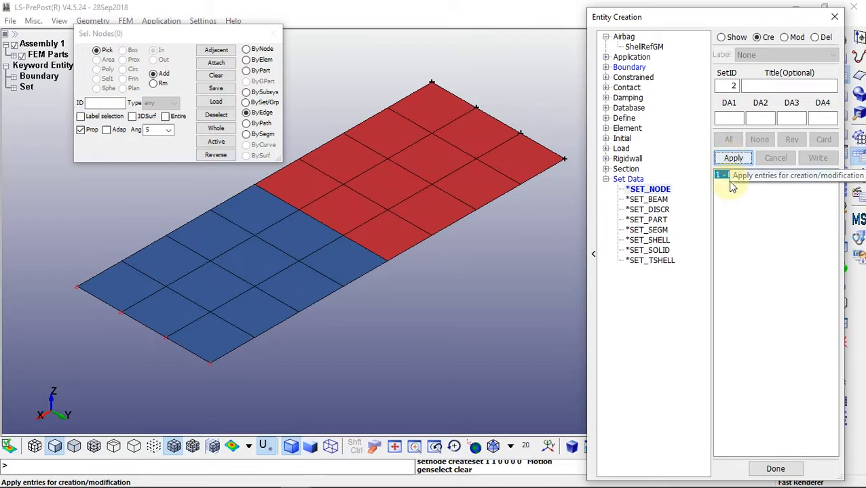
pyautogui.click(775, 469)
# Start a new DEFINE_CURVE keyword with a generated ID of 1 and the title Motion
pyautogui.click(840, 56)
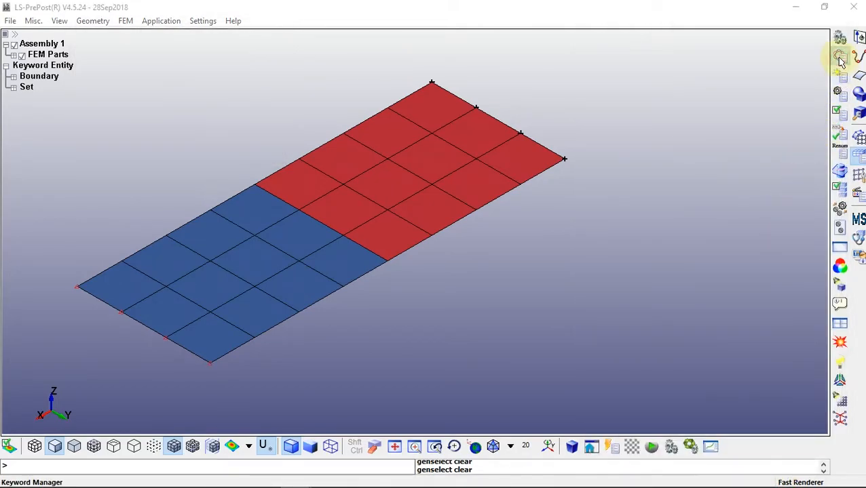
pyautogui.click(727, 120)
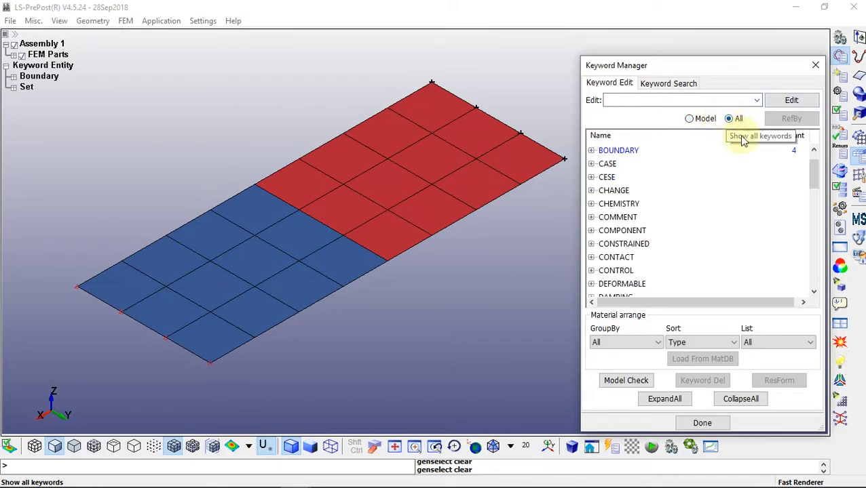
pyautogui.moveTo(812, 165); pyautogui.dragTo(812, 194)
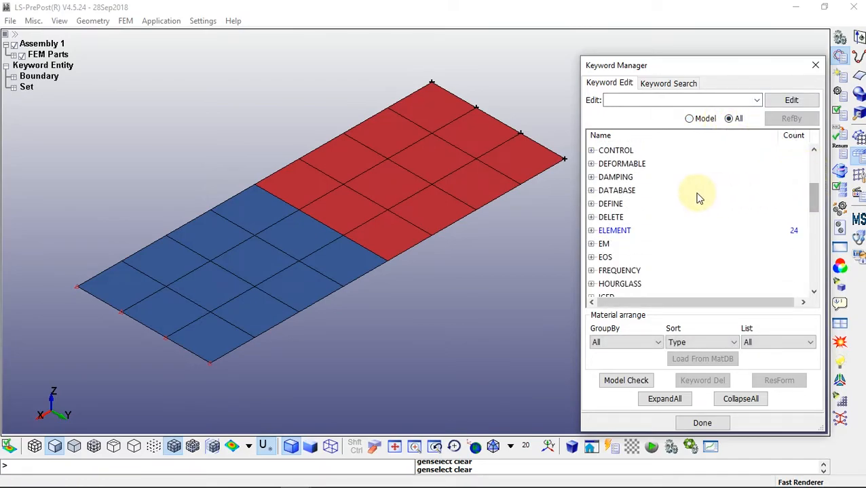
pyautogui.click(591, 204)
pyautogui.moveTo(813, 165); pyautogui.dragTo(813, 186)
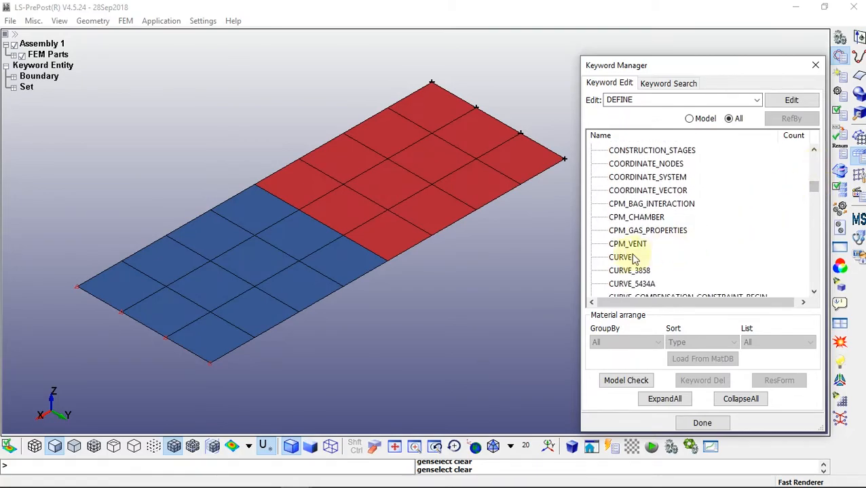
pyautogui.doubleClick(618, 257)
pyautogui.click(163, 118)
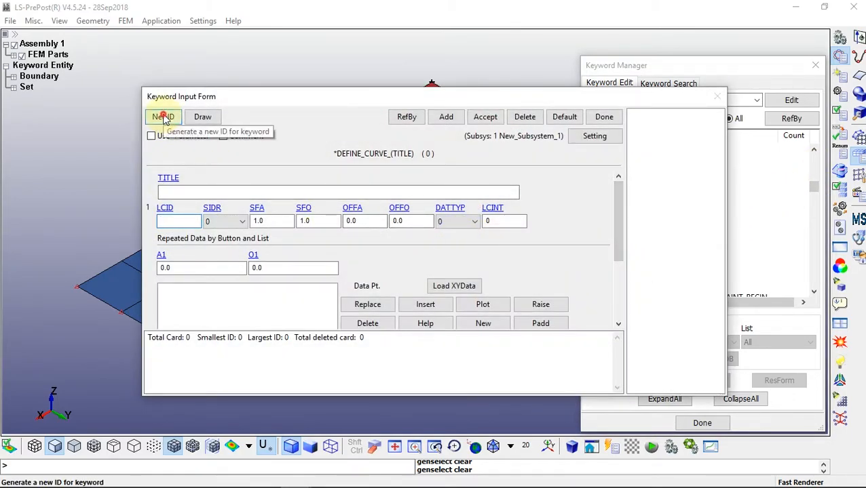
pyautogui.click(178, 193)
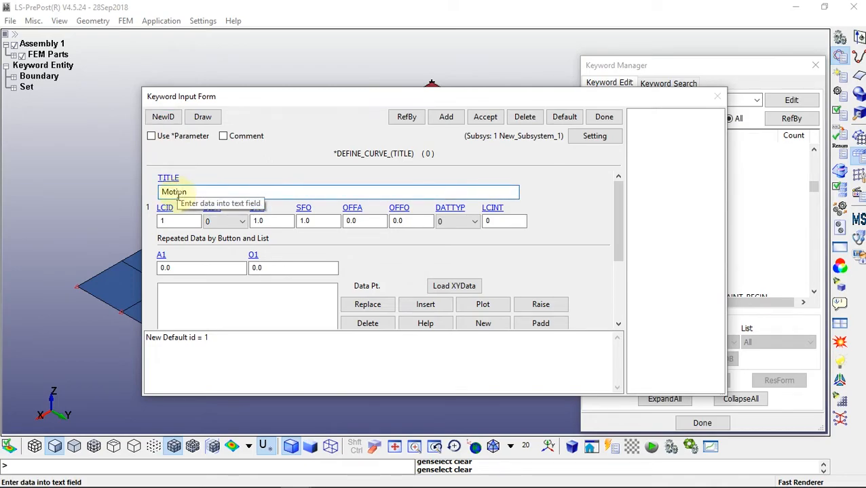
# Add the points (0, 0), (5, 2) and (20, 2) to the Motion curve and accept it
pyautogui.click(423, 306)
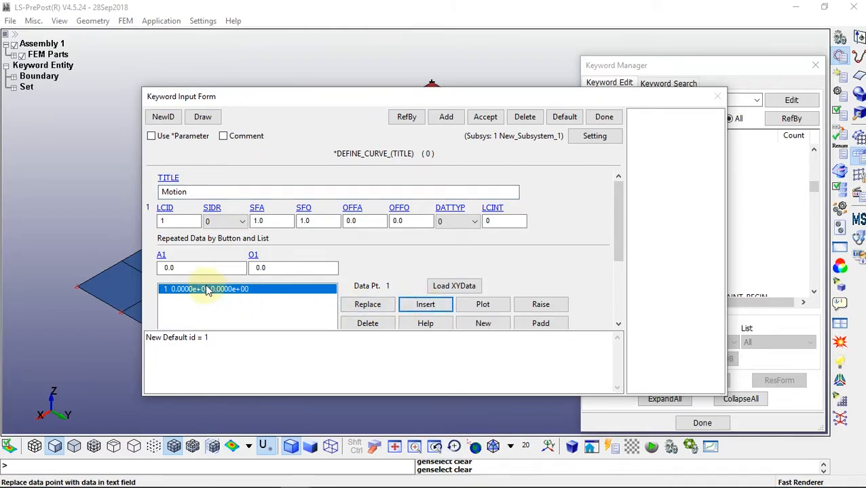
pyautogui.doubleClick(170, 267)
pyautogui.doubleClick(275, 268)
pyautogui.write('2')
pyautogui.click(425, 305)
pyautogui.doubleClick(163, 268)
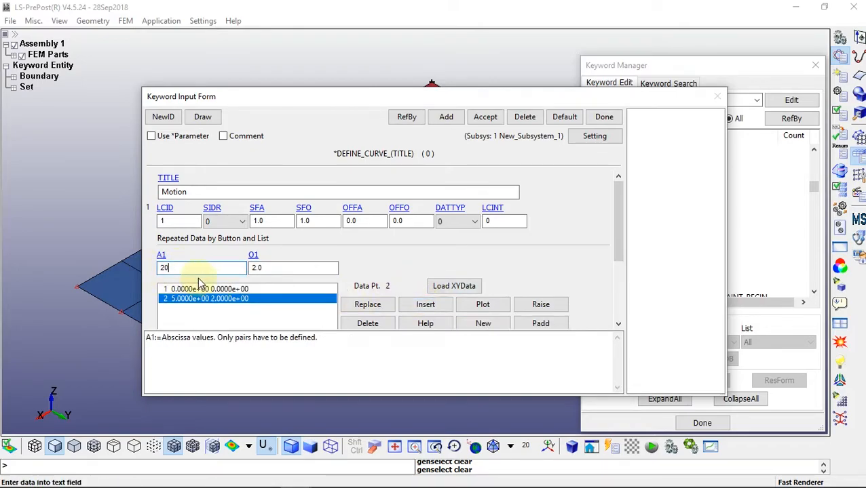
pyautogui.click(405, 298)
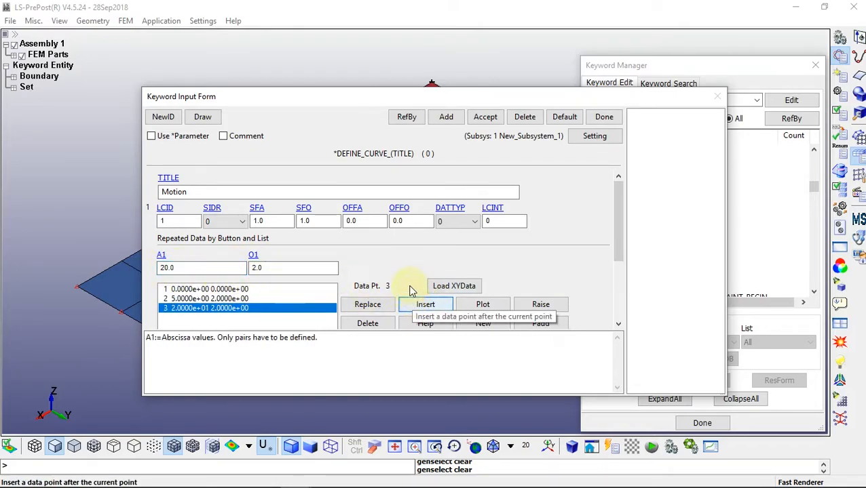
pyautogui.click(482, 117)
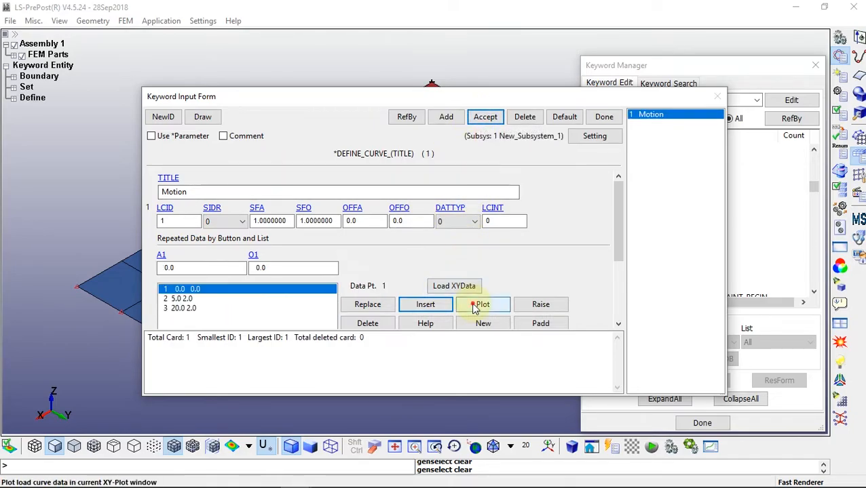
# Plot the Motion curve to check its shape, and close the plot and the curve form
pyautogui.click(477, 306)
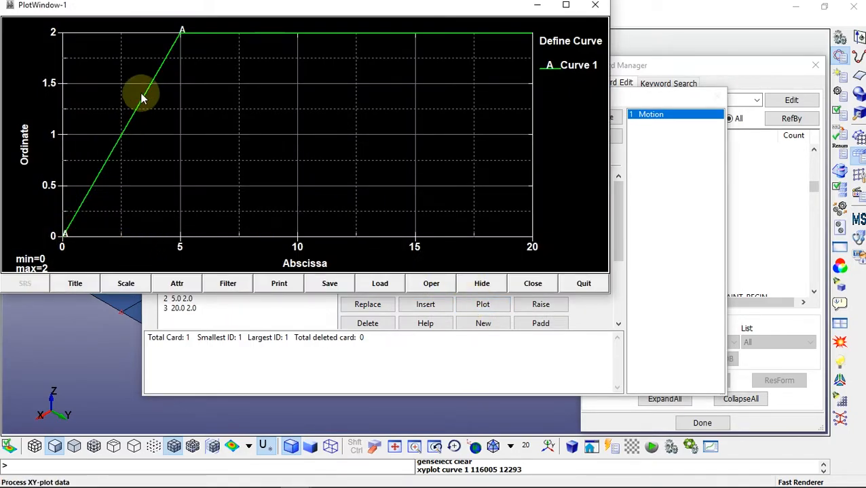
pyautogui.click(580, 284)
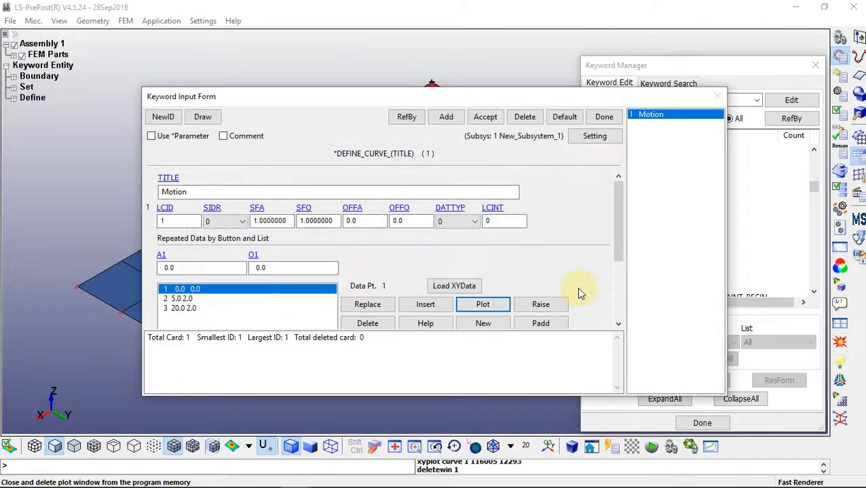
pyautogui.click(603, 118)
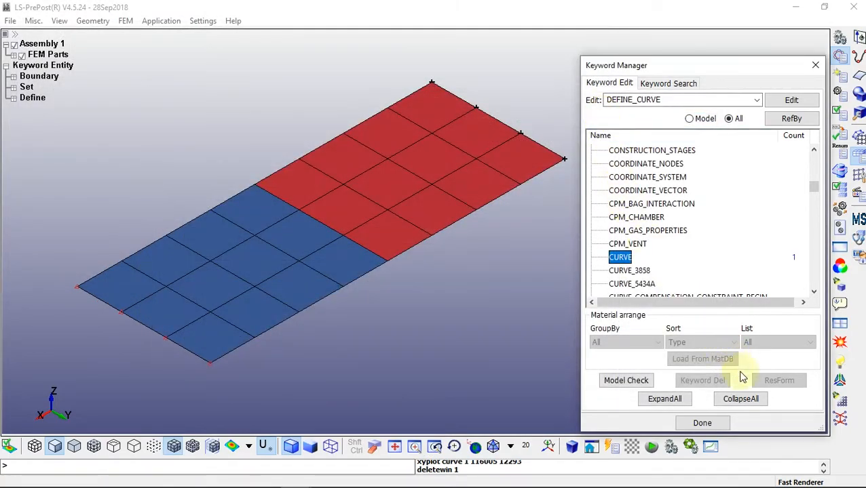
# Start a new BOUNDARY_PRESCRIBED_MOTION_SET keyword and assign the Motion node set, ID 1, to it
pyautogui.click(754, 399)
pyautogui.moveTo(814, 268); pyautogui.dragTo(816, 199)
pyautogui.click(590, 178)
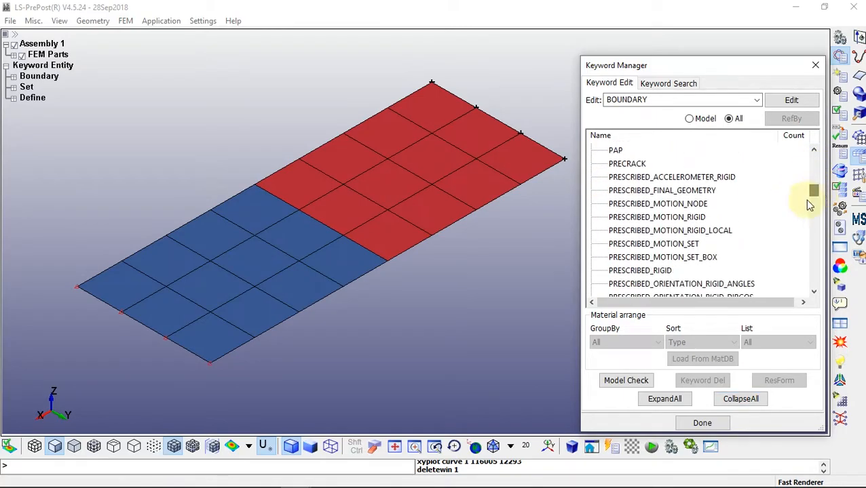
pyautogui.doubleClick(684, 246)
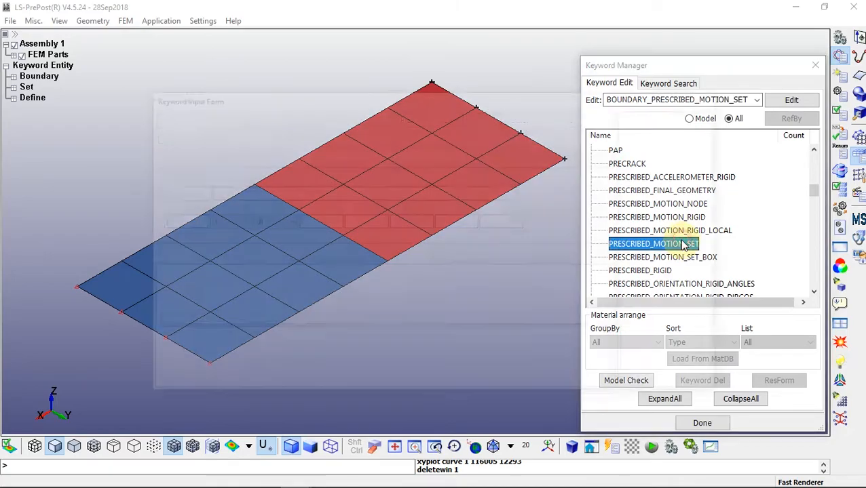
pyautogui.click(163, 117)
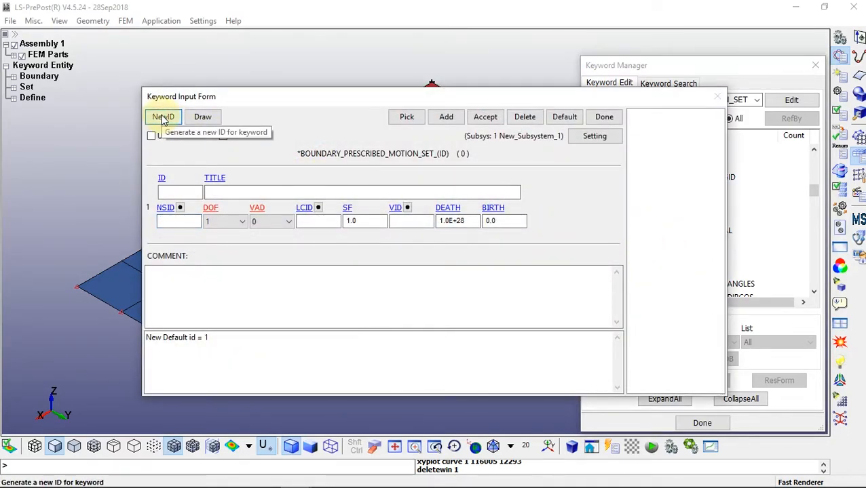
pyautogui.click(180, 207)
pyautogui.doubleClick(676, 278)
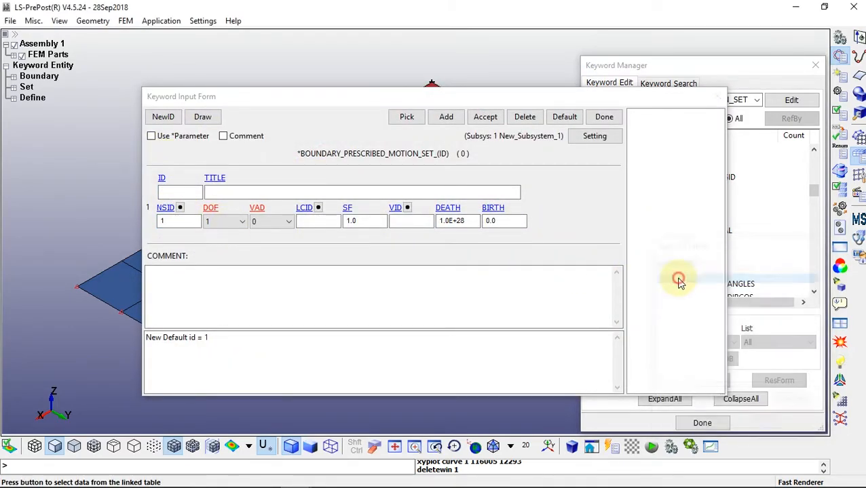
# Prescribe x-translation (DOF 1) as velocity (VAD 0) with load curve 1, and accept the boundary keyword
pyautogui.click(233, 222)
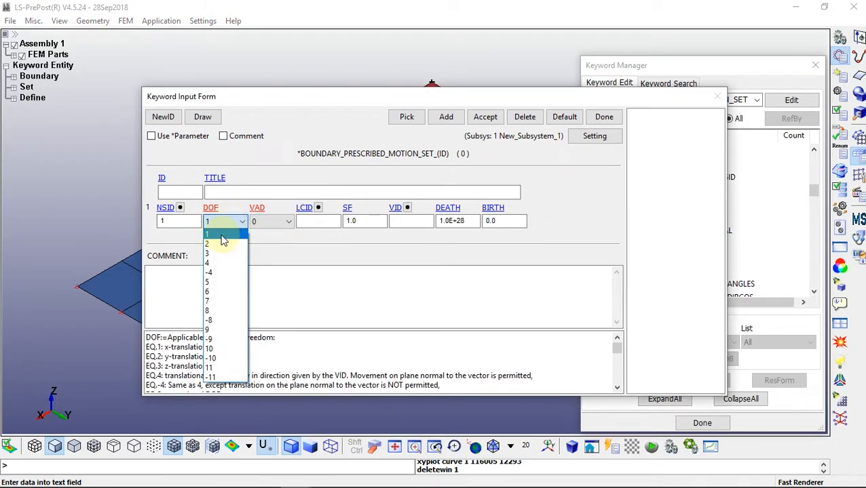
pyautogui.click(223, 238)
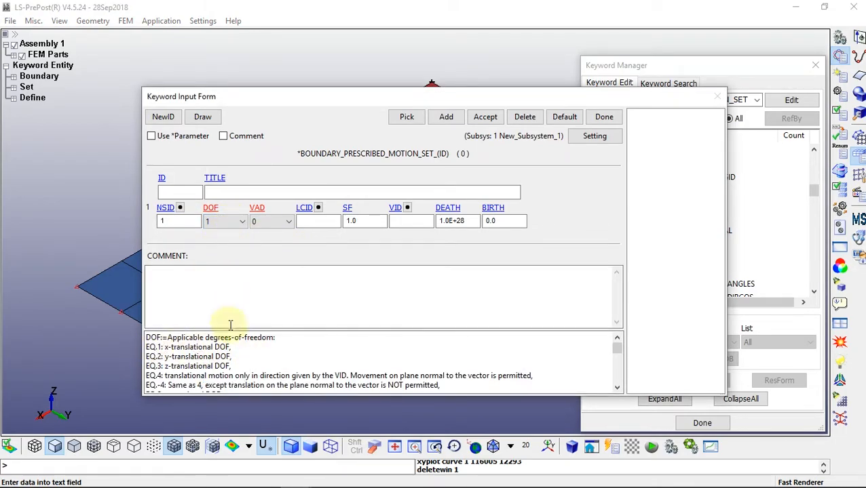
pyautogui.click(275, 223)
pyautogui.click(279, 347)
pyautogui.moveTo(279, 348); pyautogui.dragTo(136, 348)
pyautogui.click(319, 208)
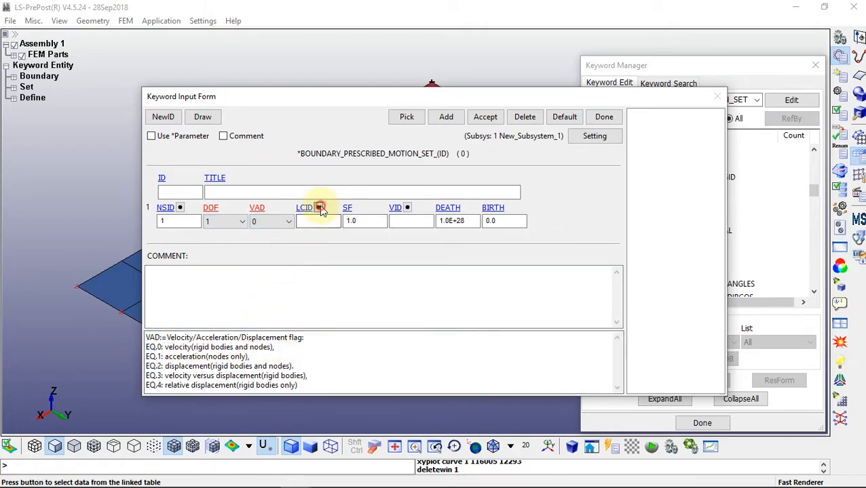
pyautogui.doubleClick(672, 280)
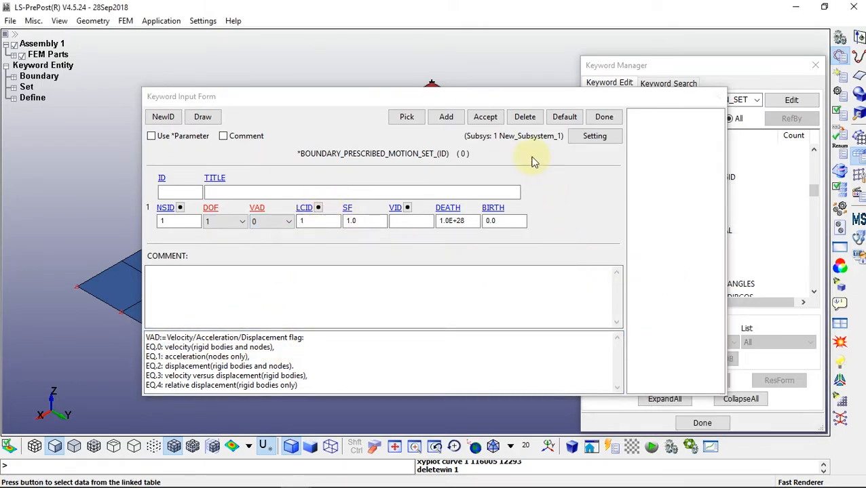
pyautogui.click(486, 119)
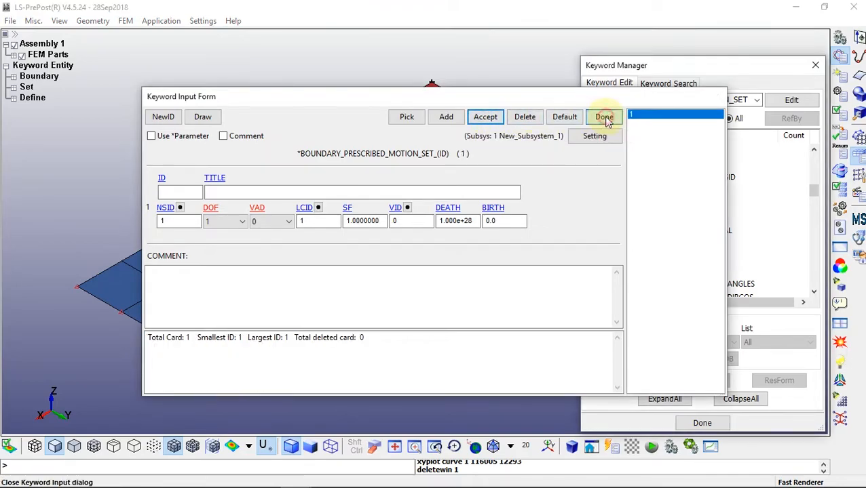
pyautogui.click(604, 117)
# Collapse the keyword list and set up entity creation for a new *SET_NODE set
pyautogui.click(741, 399)
pyautogui.moveTo(811, 232); pyautogui.dragTo(814, 156)
pyautogui.click(841, 78)
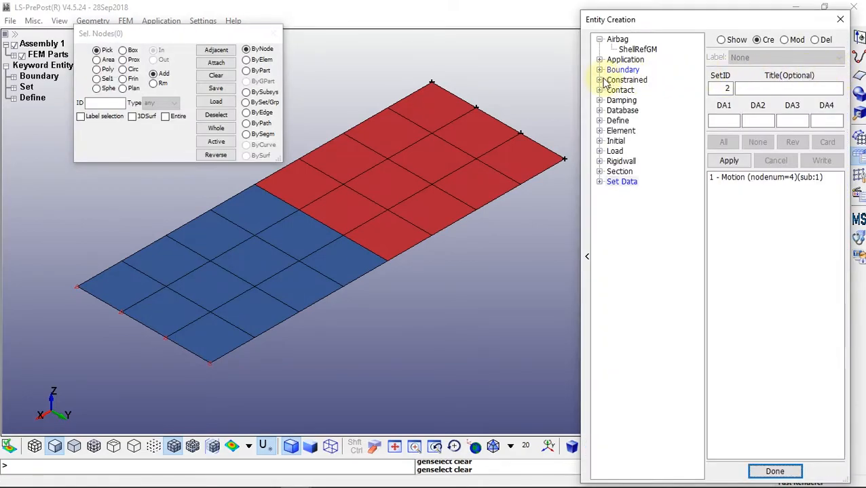
pyautogui.click(600, 80)
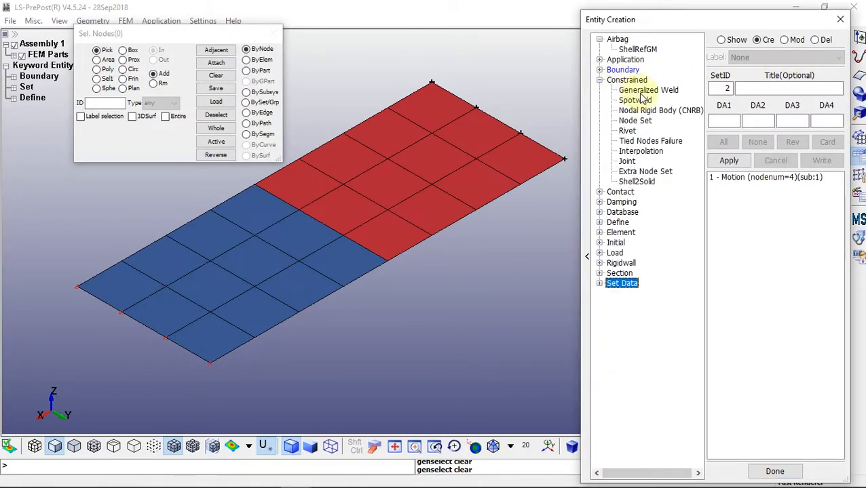
pyautogui.click(599, 80)
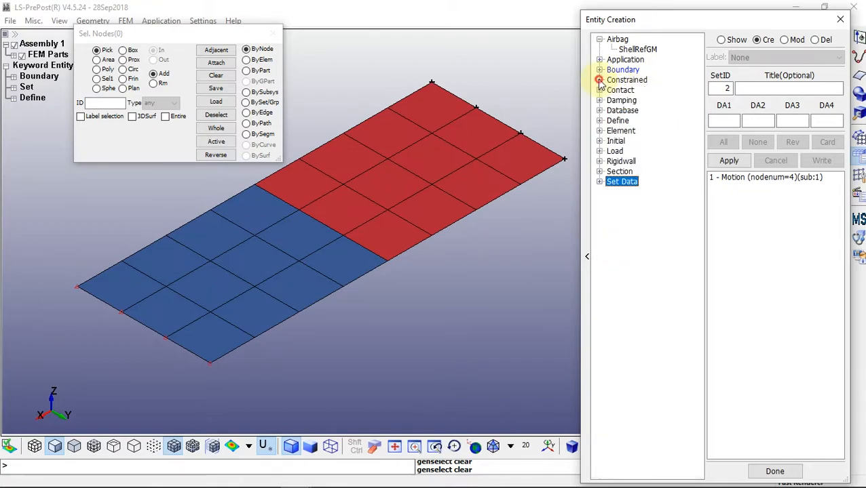
pyautogui.click(600, 182)
pyautogui.click(631, 192)
pyautogui.click(768, 87)
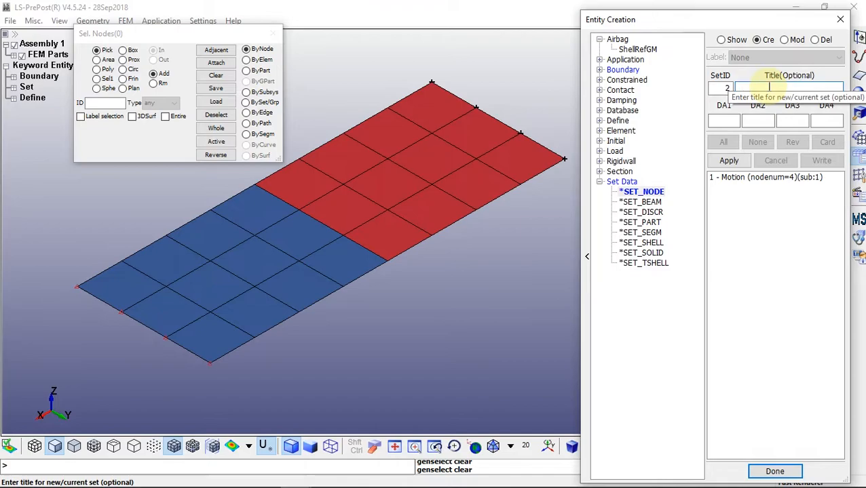
pyautogui.write('*')
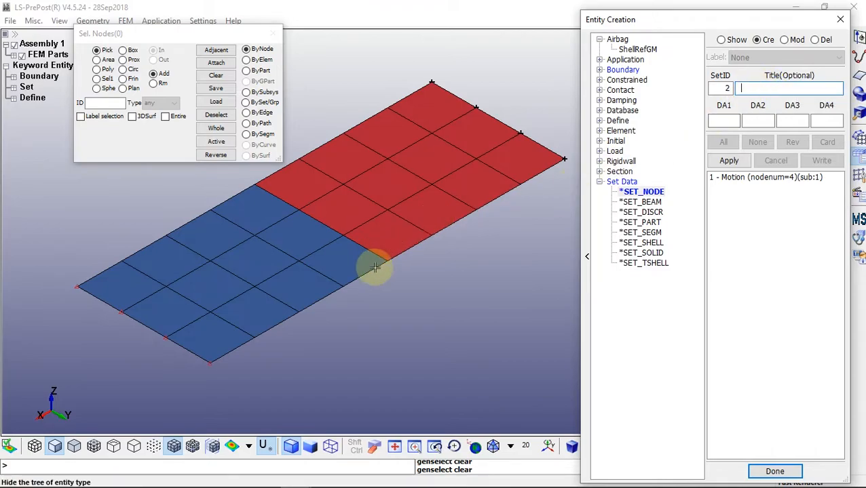
# Create node set 21 from the coincident Plate1 and Plate2 nodes at the +Y corner of their shared edge, isolating each plate for selection
pyautogui.click(13, 55)
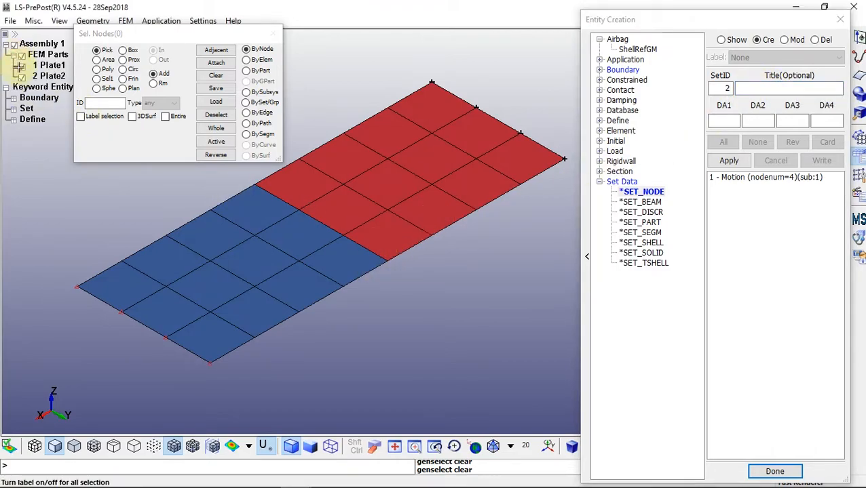
pyautogui.click(23, 76)
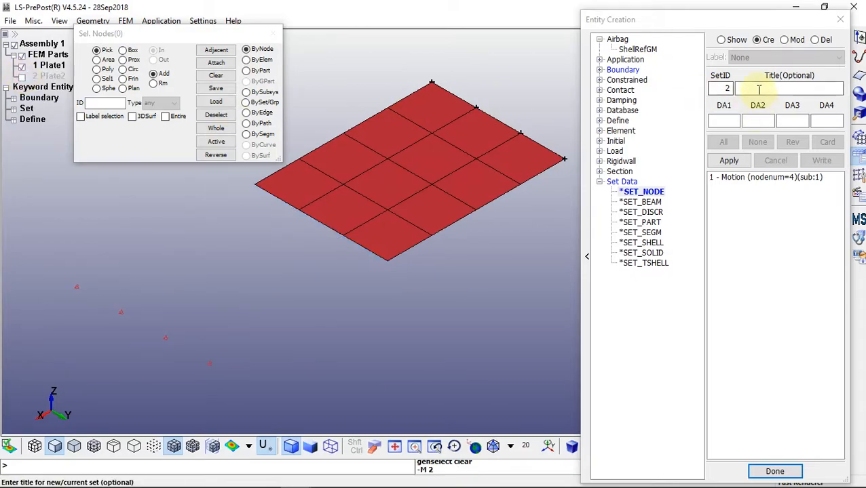
pyautogui.click(388, 260)
pyautogui.doubleClick(722, 87)
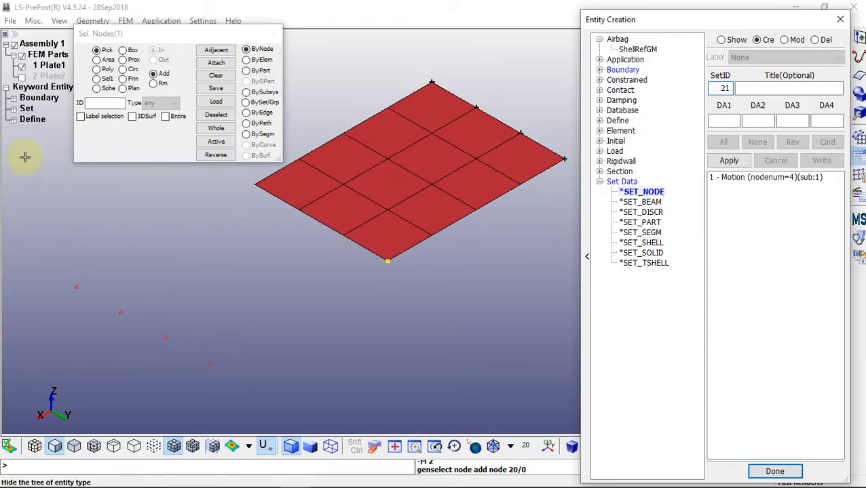
pyautogui.click(27, 65)
pyautogui.click(27, 76)
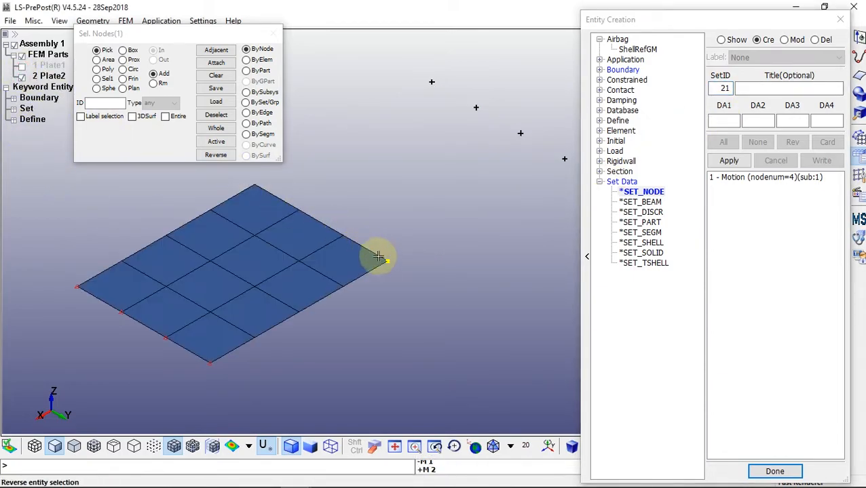
pyautogui.click(729, 160)
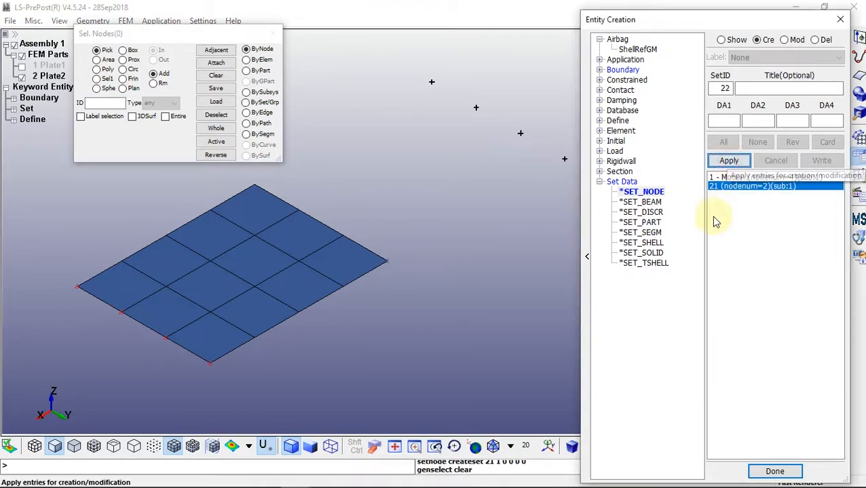
# Create node set 23 from the coincident Plate1 and Plate2 nodes adjacent to the shared edge's +Y corner, isolating each plate for selection
pyautogui.doubleClick(724, 89)
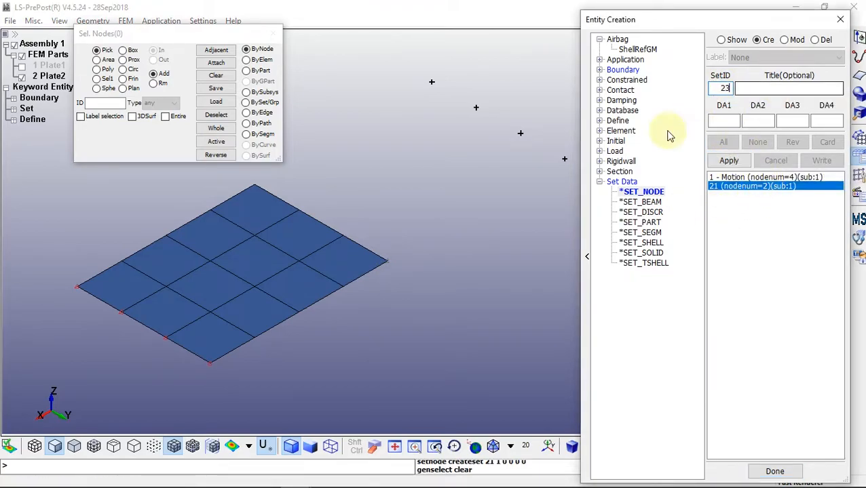
pyautogui.click(23, 66)
pyautogui.click(23, 66)
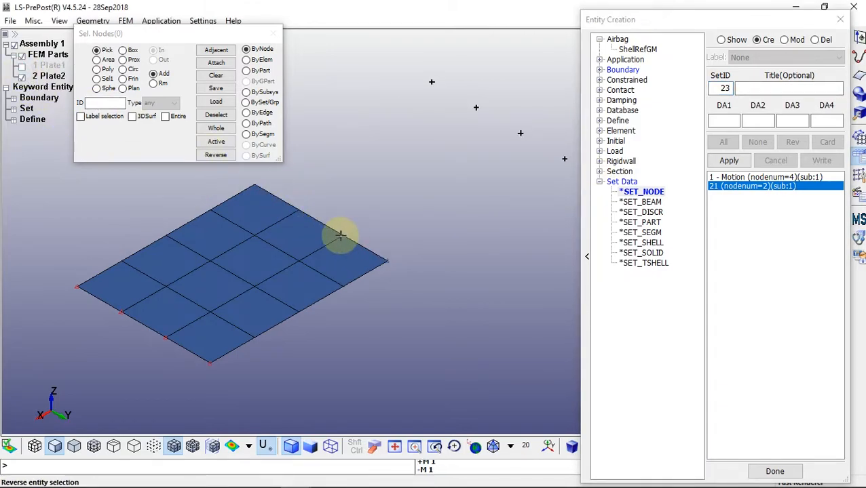
pyautogui.click(23, 66)
pyautogui.click(23, 76)
pyautogui.click(342, 235)
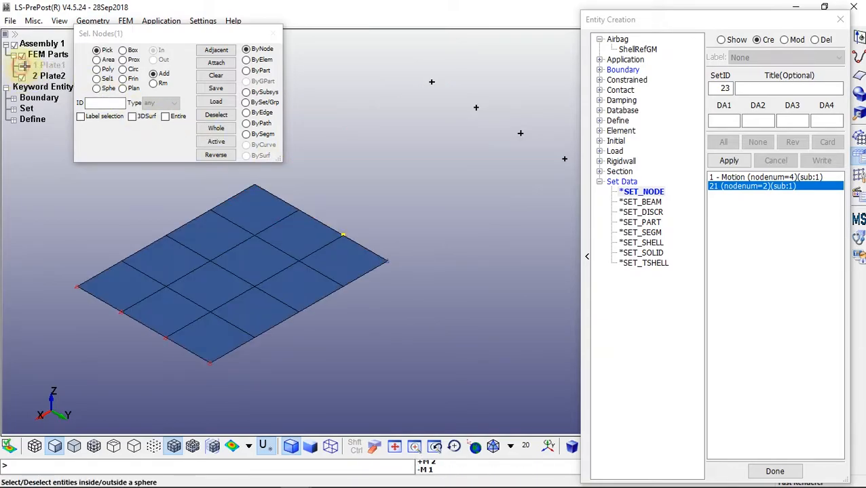
pyautogui.click(342, 235)
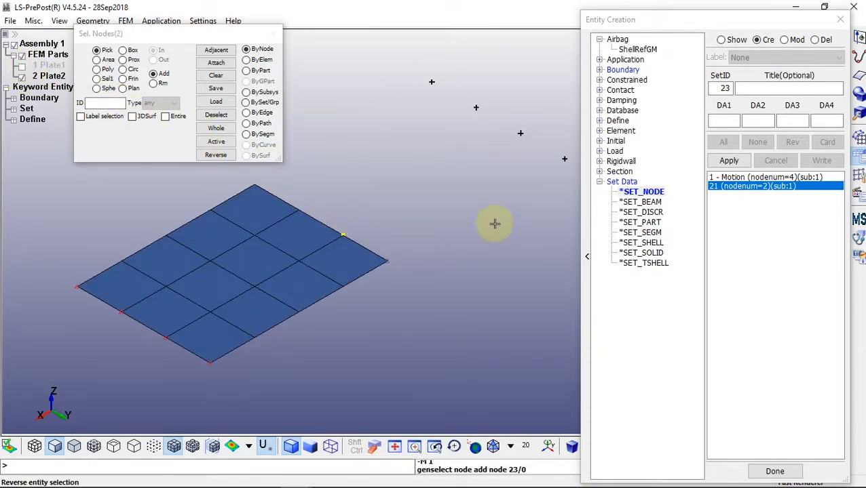
pyautogui.click(730, 161)
# Create node set 25 from the coincident Plate2 and Plate1 nodes one element in from the shared edge's -Y corner
pyautogui.moveTo(718, 88); pyautogui.dragTo(745, 87)
pyautogui.write('25')
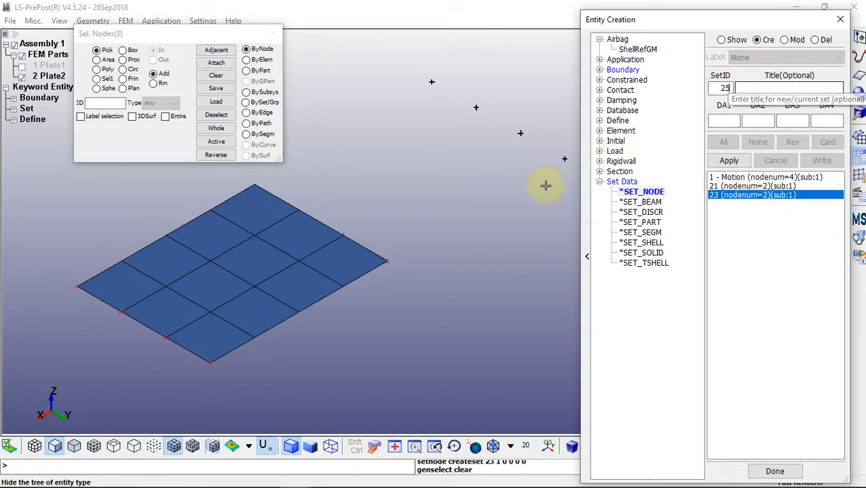
pyautogui.click(298, 209)
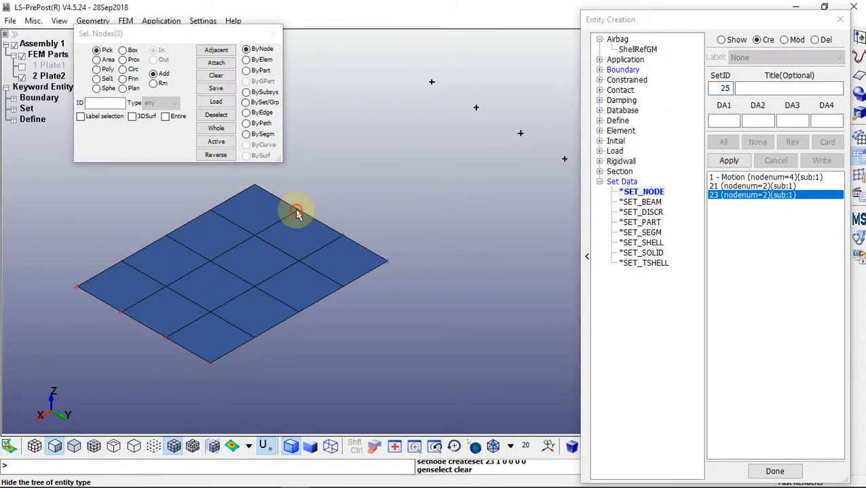
pyautogui.click(21, 66)
pyautogui.click(22, 76)
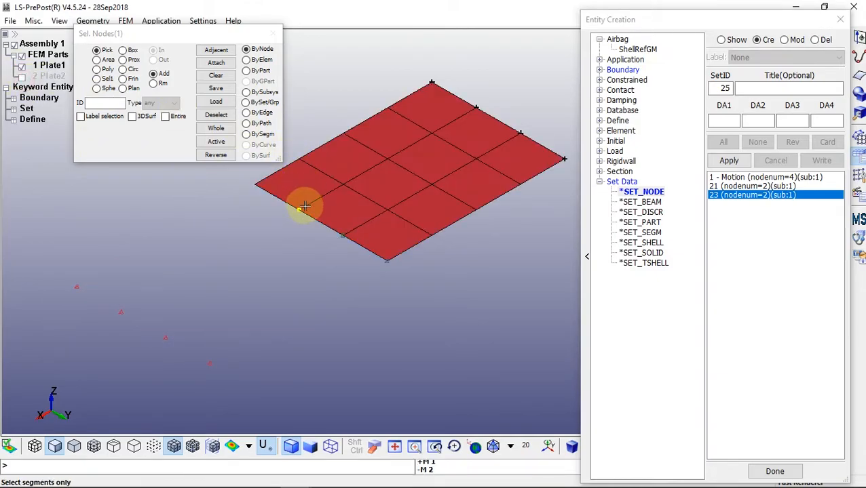
pyautogui.click(730, 162)
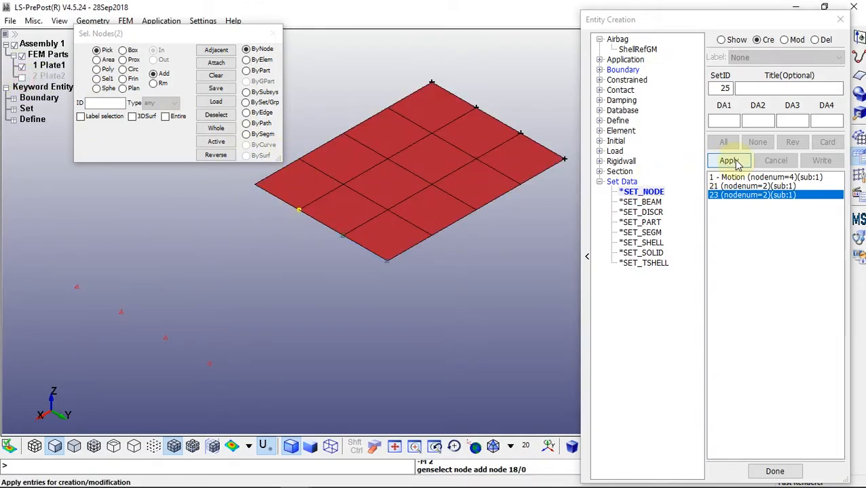
# Create node set 27 from the coincident plate nodes at the shared edge's -Y corner, and display both plates again
pyautogui.moveTo(715, 88); pyautogui.dragTo(740, 90)
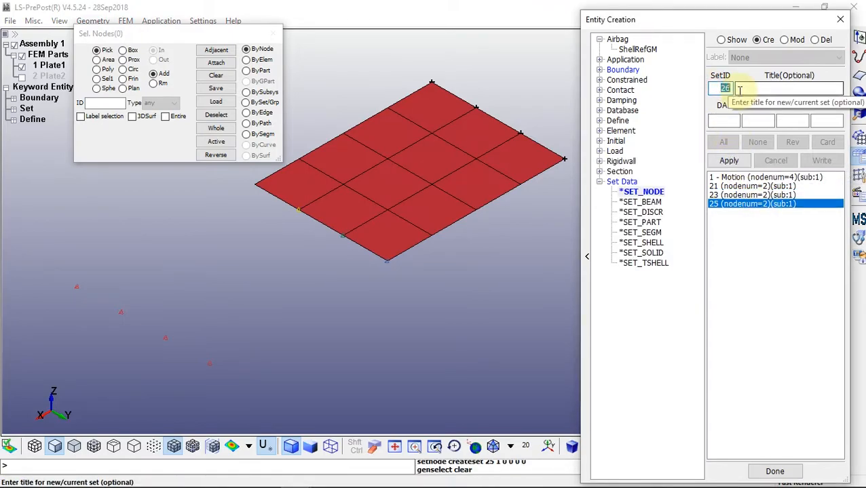
pyautogui.click(259, 183)
pyautogui.click(21, 76)
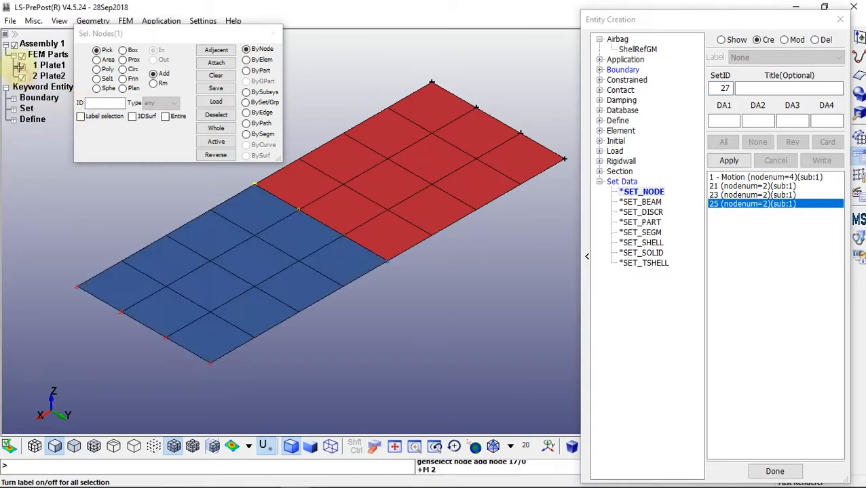
pyautogui.click(22, 65)
pyautogui.click(254, 184)
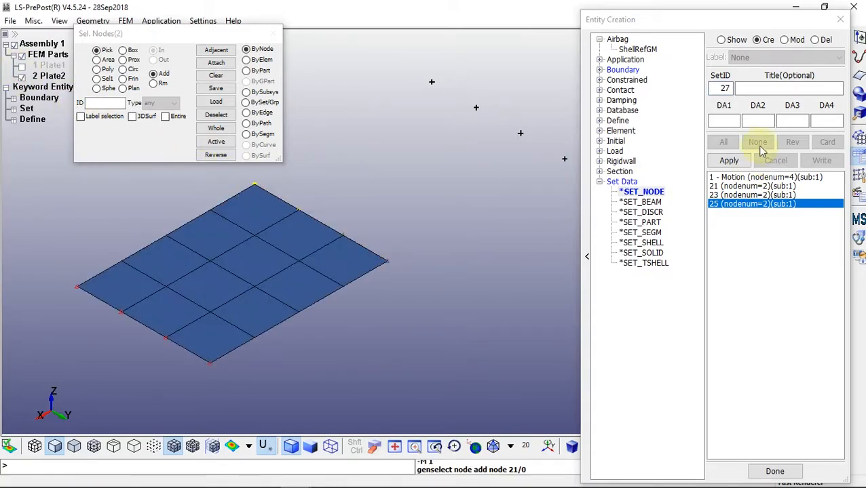
pyautogui.click(729, 161)
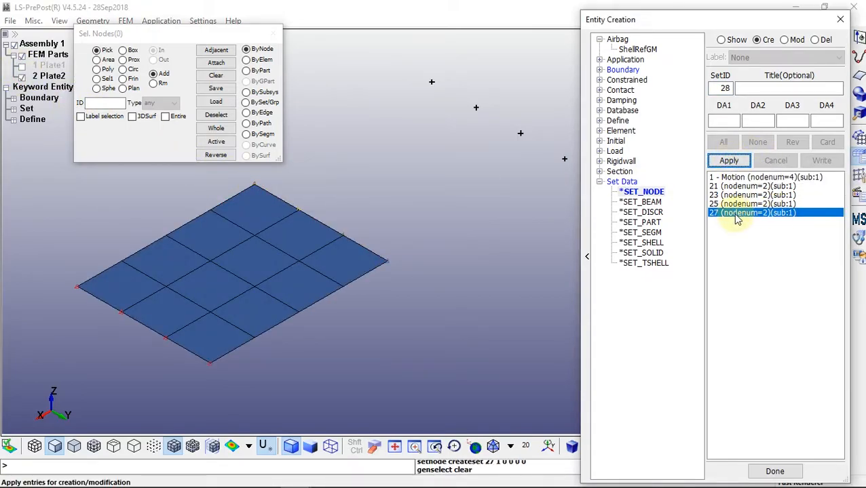
pyautogui.click(23, 66)
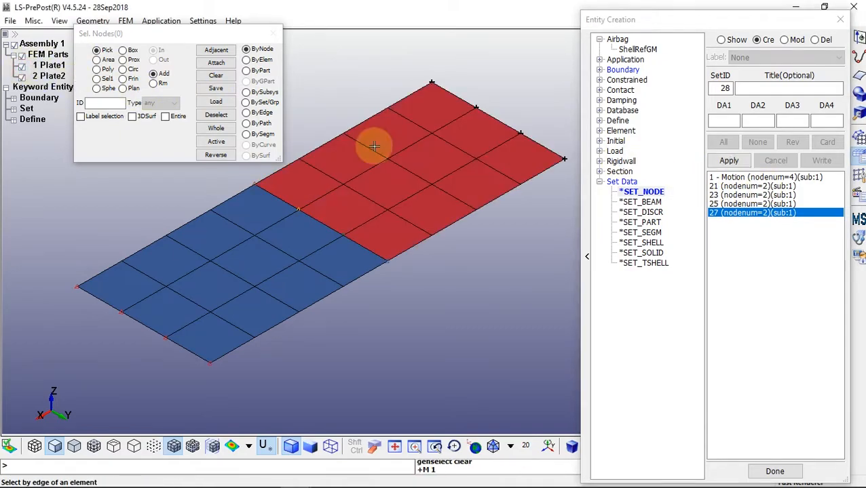
pyautogui.click(600, 182)
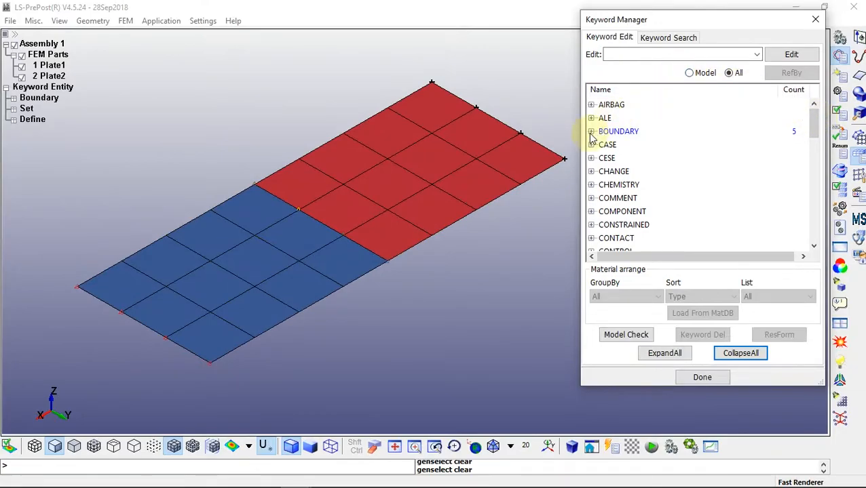
# Start a new CONSTRAINED_GENERALIZED_WELD_BUTT keyword and assign node set 21 to it
pyautogui.moveTo(814, 117); pyautogui.dragTo(812, 133)
pyautogui.click(591, 171)
pyautogui.click(683, 171)
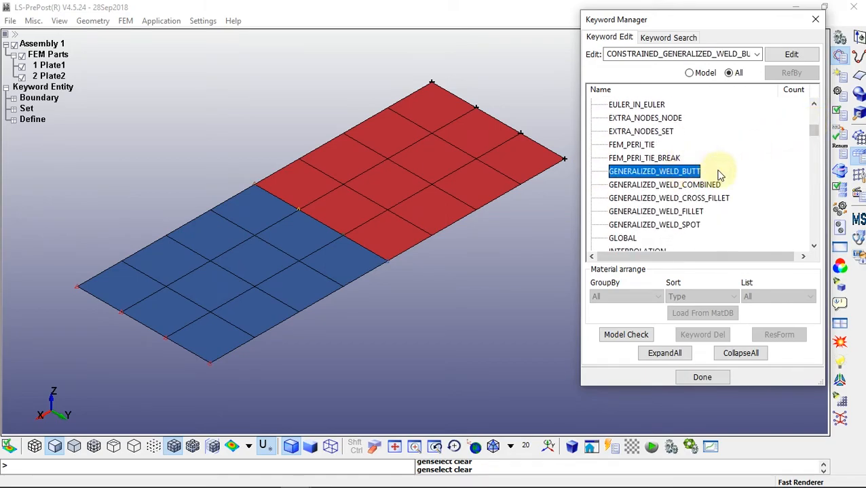
pyautogui.doubleClick(664, 174)
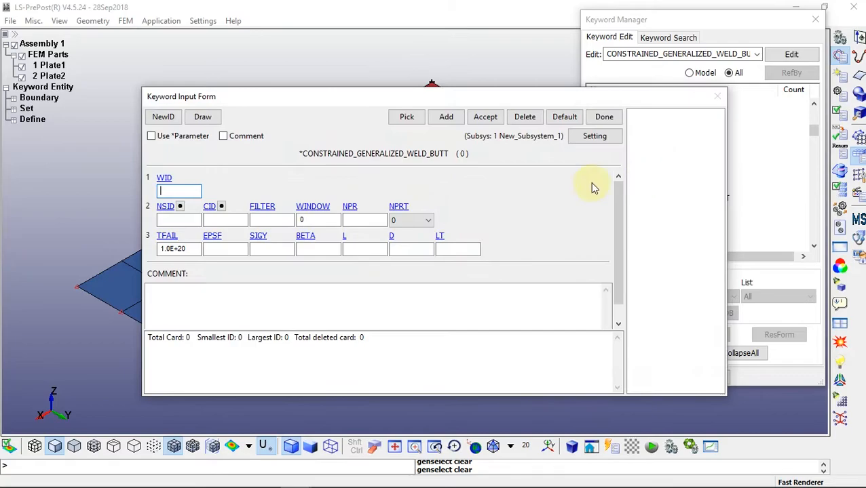
pyautogui.click(165, 119)
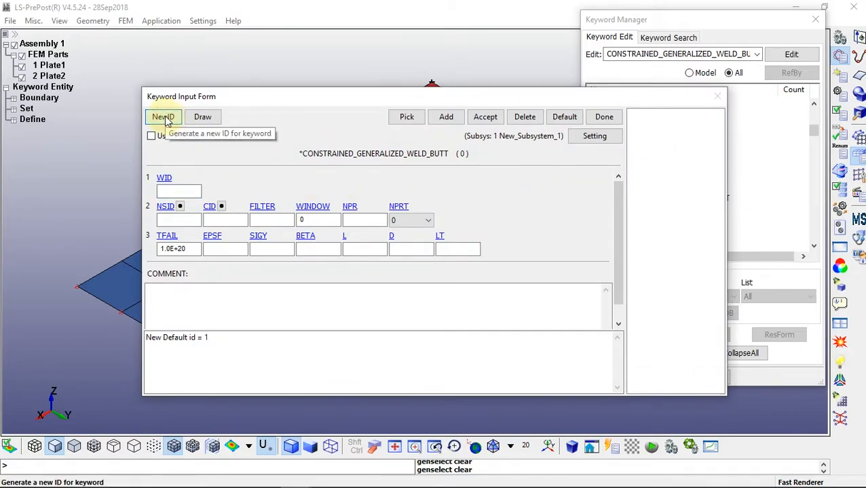
pyautogui.click(180, 206)
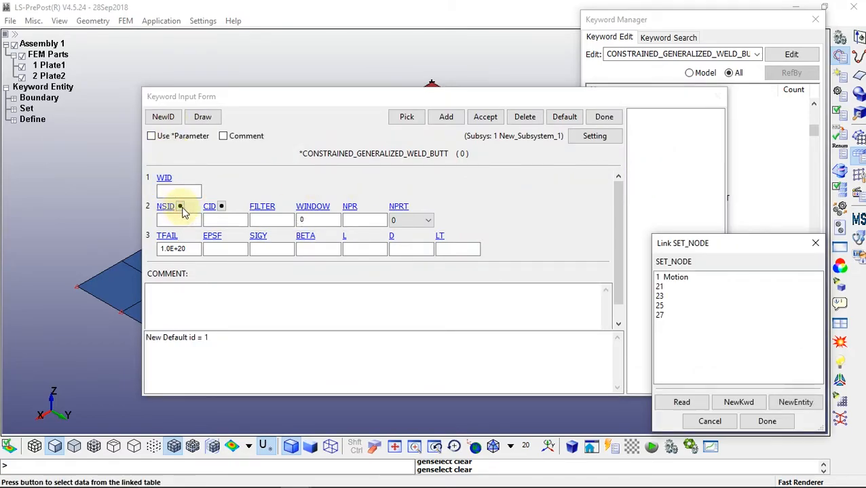
pyautogui.doubleClick(664, 289)
# Set the butt weld's EPSF to 0.3, SIGY 0.25, BETA 0.9, L 10, D 2 and LT 1, and accept the keyword
pyautogui.click(219, 249)
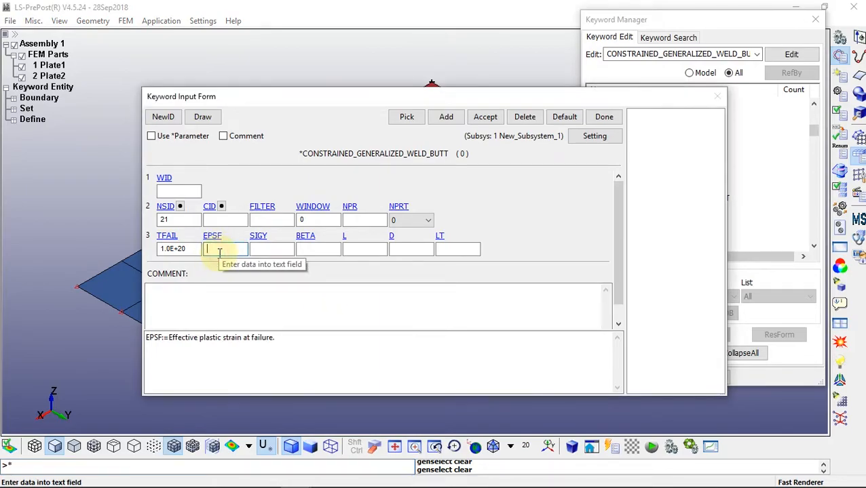
pyautogui.click(275, 251)
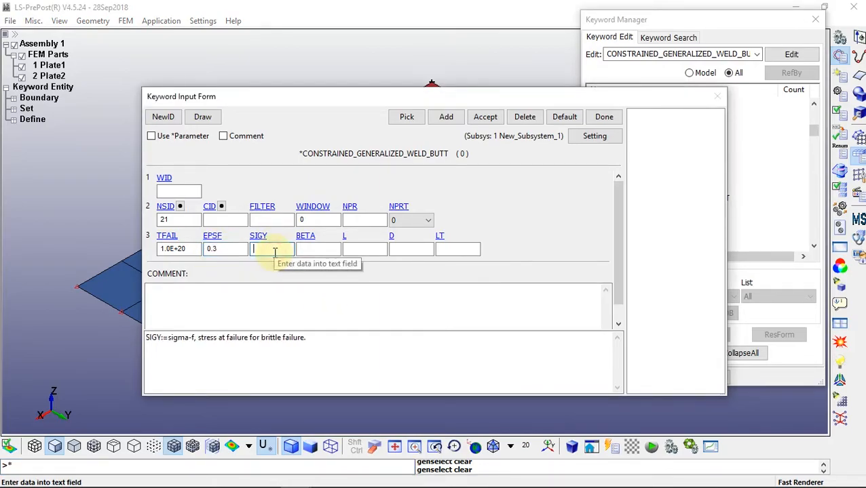
pyautogui.click(317, 250)
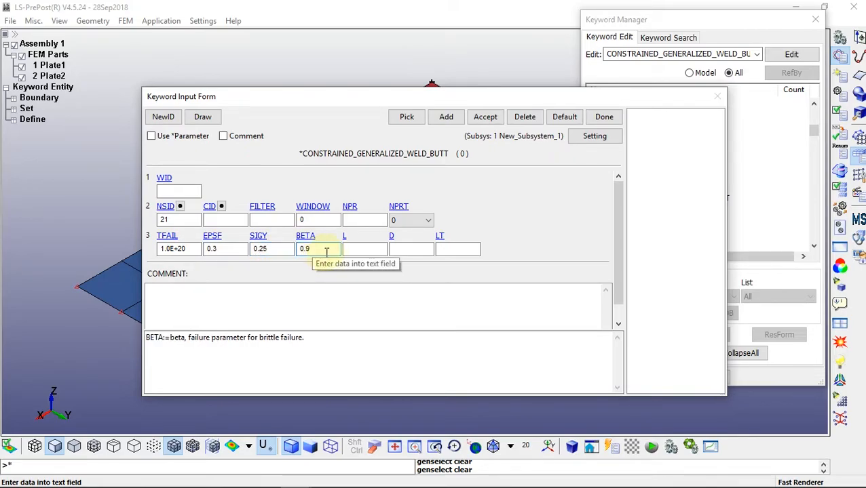
pyautogui.click(363, 250)
pyautogui.write('10')
pyautogui.click(416, 249)
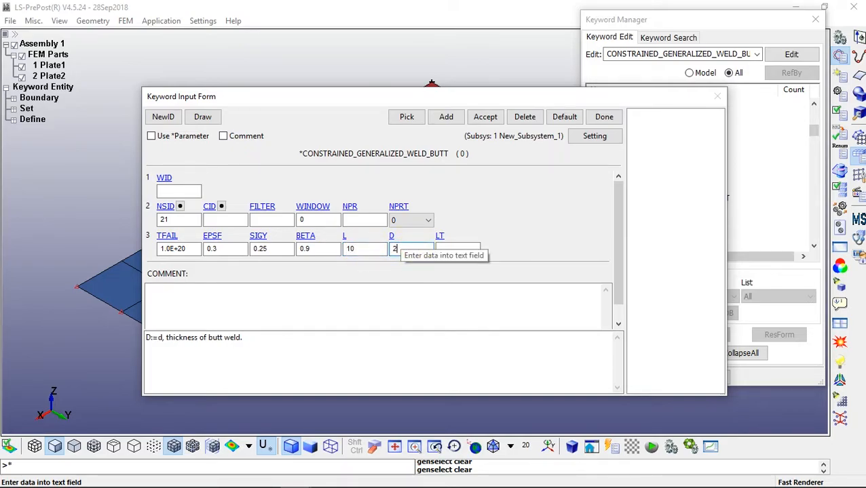
pyautogui.click(459, 249)
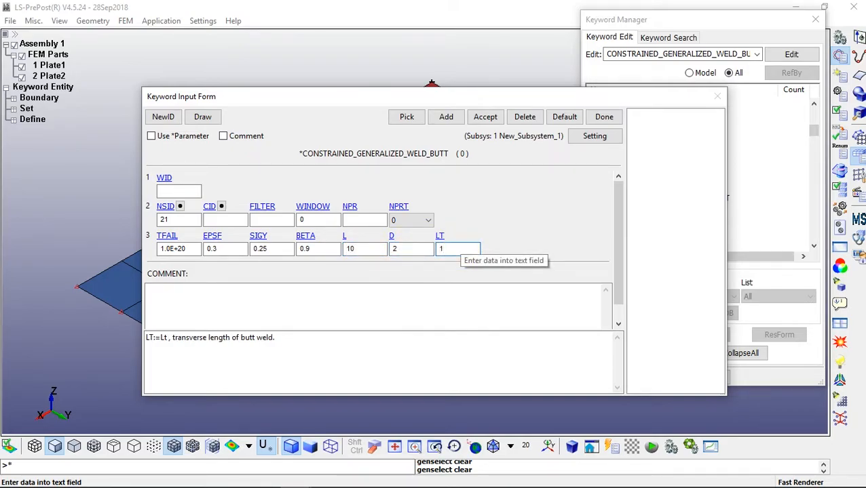
pyautogui.click(482, 118)
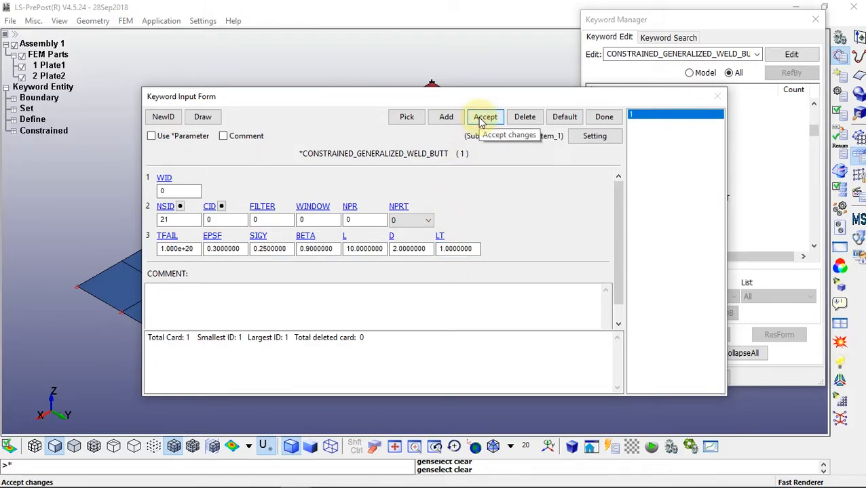
# Add a second butt weld with the same failure and size parameters for node set 23
pyautogui.click(163, 116)
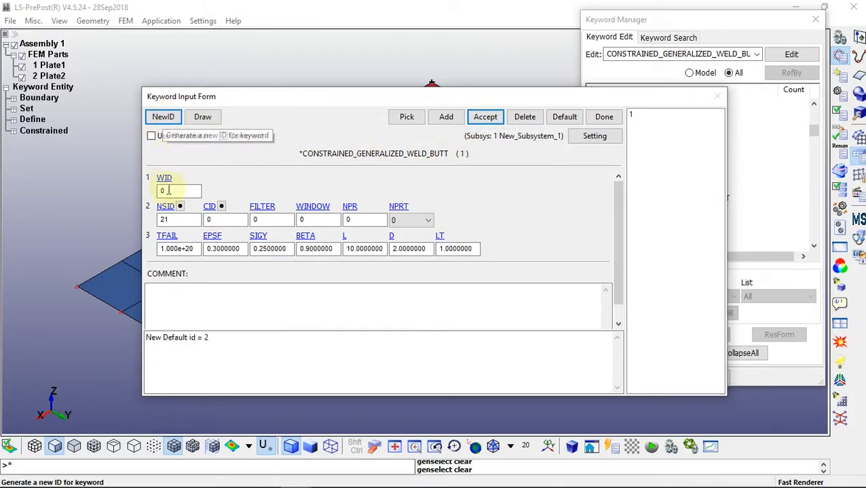
pyautogui.click(181, 207)
pyautogui.doubleClick(662, 293)
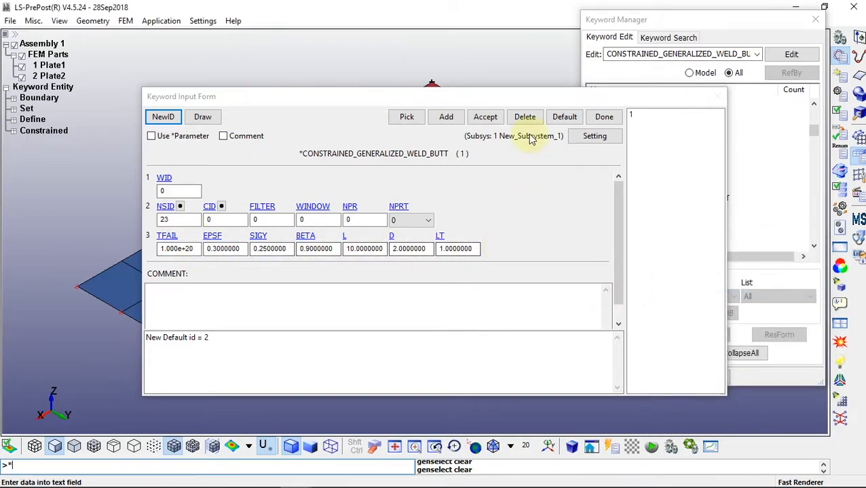
pyautogui.click(487, 120)
# Add a third butt weld with the same parameters for node set 25
pyautogui.click(170, 119)
pyautogui.click(179, 207)
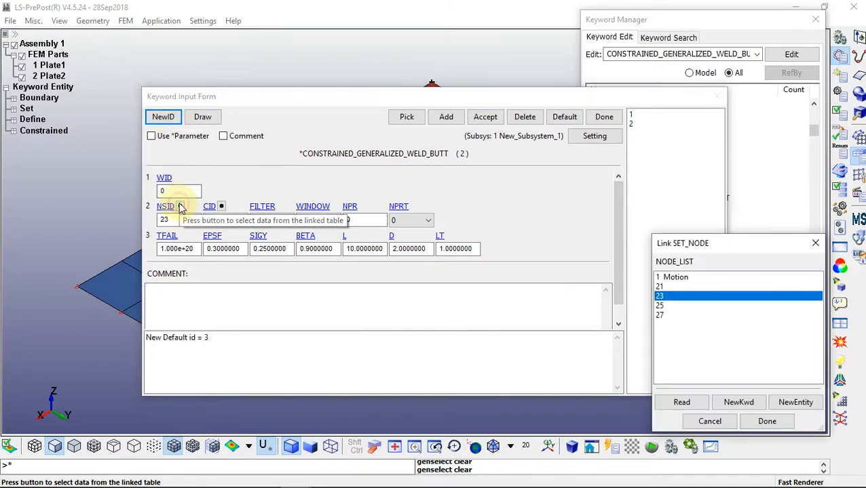
pyautogui.doubleClick(660, 307)
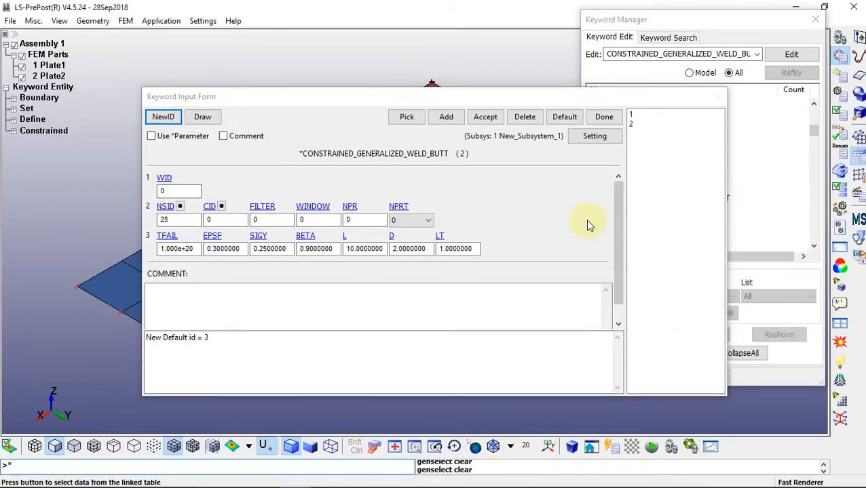
pyautogui.click(487, 120)
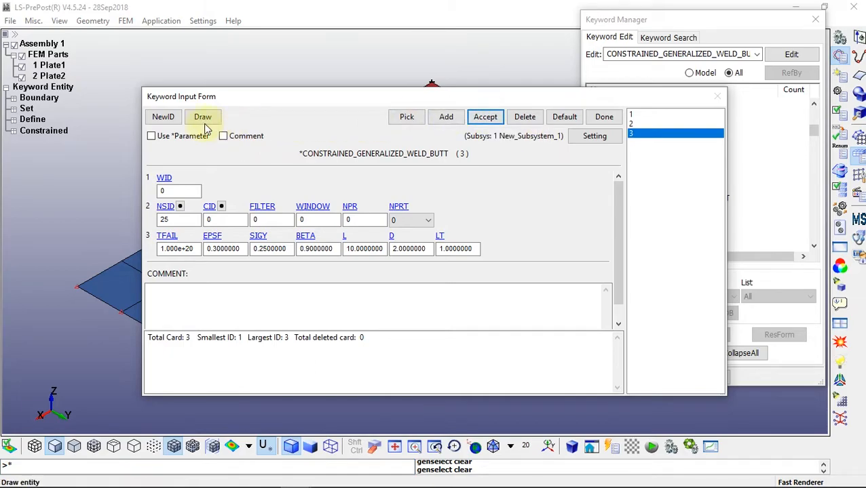
# Add a fourth butt weld with the same parameters for node set 27, and close the weld keyword form
pyautogui.click(164, 118)
pyautogui.click(180, 207)
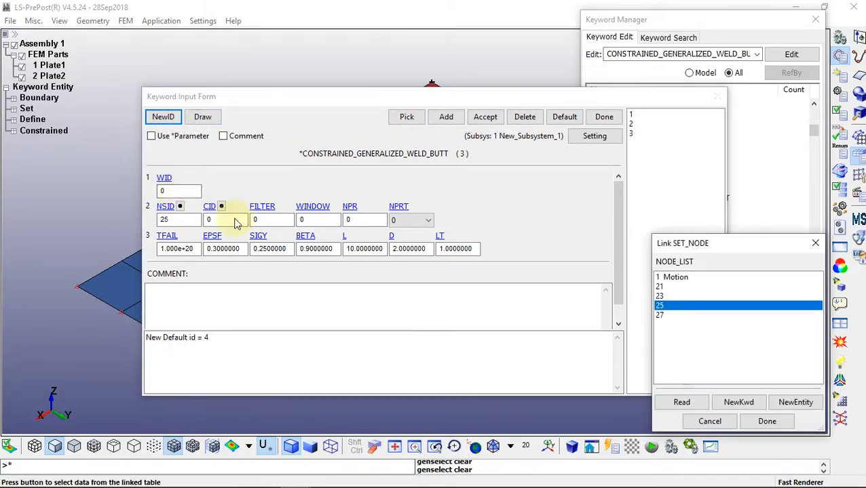
pyautogui.doubleClick(661, 316)
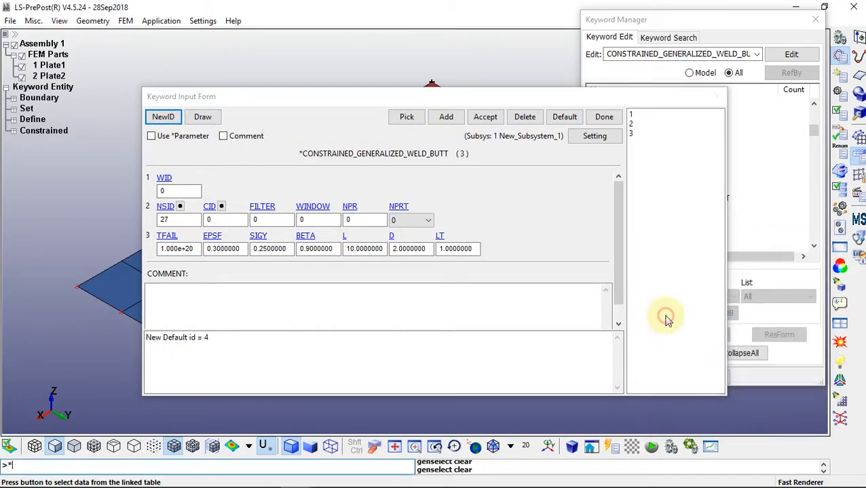
pyautogui.click(486, 118)
pyautogui.click(604, 118)
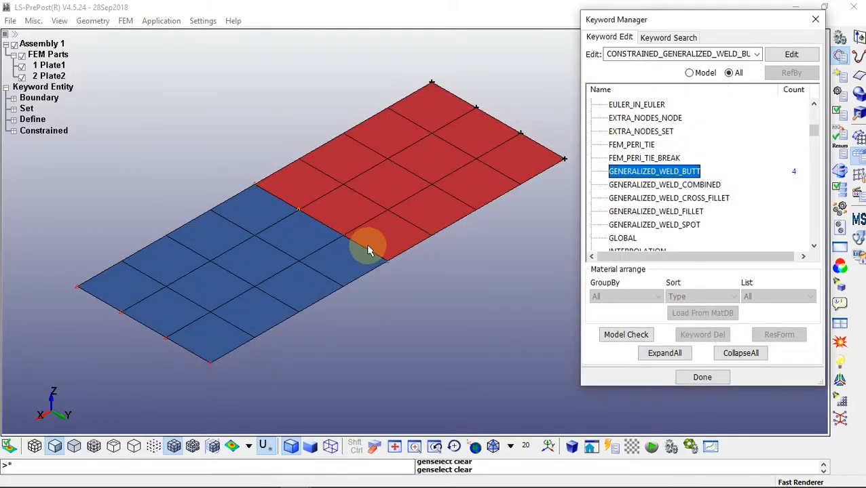
# Collapse the keyword list and open the input form for the MAT_PLASTIC_KINEMATIC (003) material
pyautogui.click(743, 355)
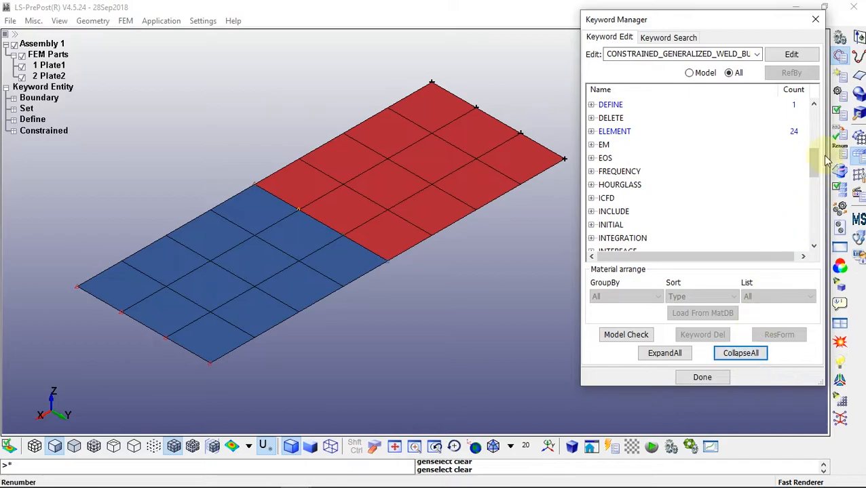
pyautogui.moveTo(813, 162); pyautogui.dragTo(821, 185)
pyautogui.click(591, 199)
pyautogui.scroll(-4, 615, 212)
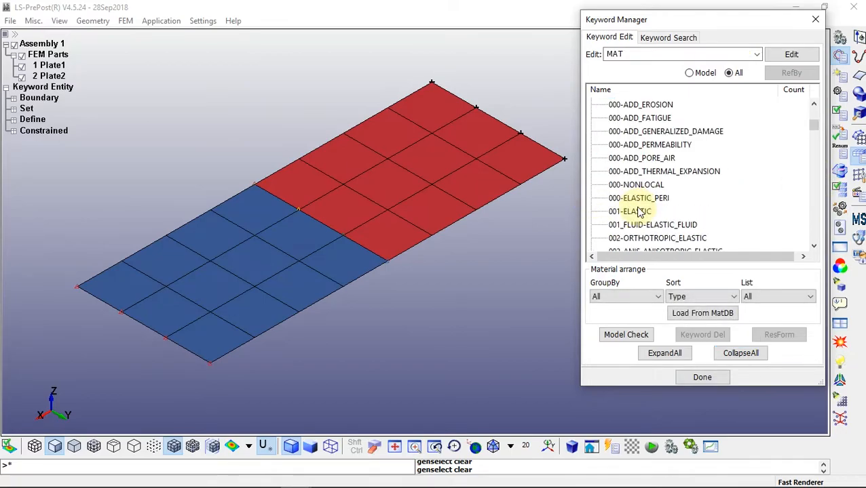
pyautogui.doubleClick(632, 239)
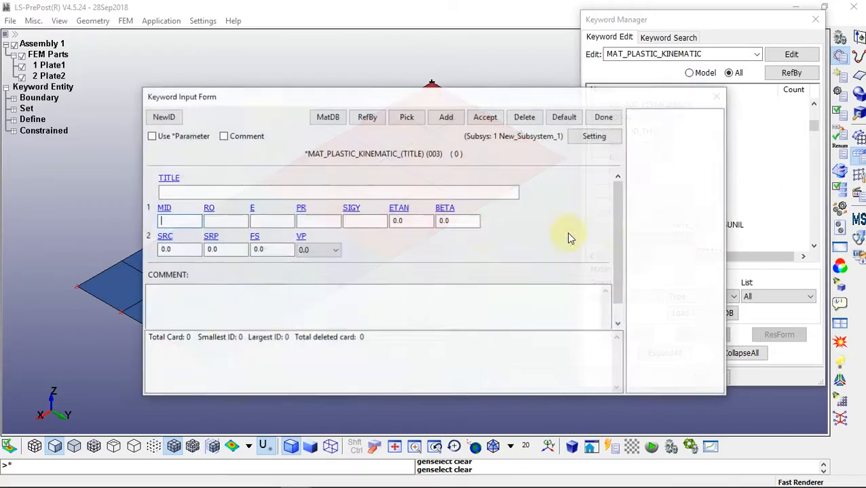
# Generate a new material ID and enter mass density 2.7e-6, Young's modulus 68.9 and Poisson's ratio 0.33
pyautogui.click(163, 118)
pyautogui.click(226, 220)
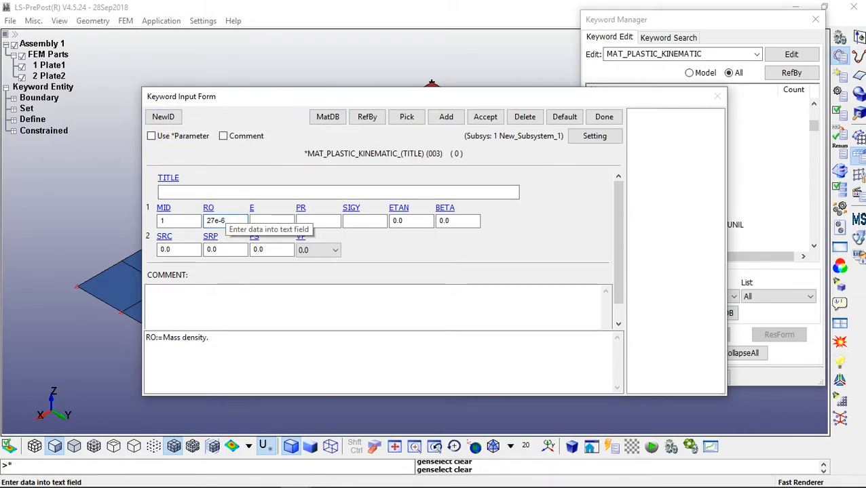
pyautogui.click(229, 219)
pyautogui.click(270, 221)
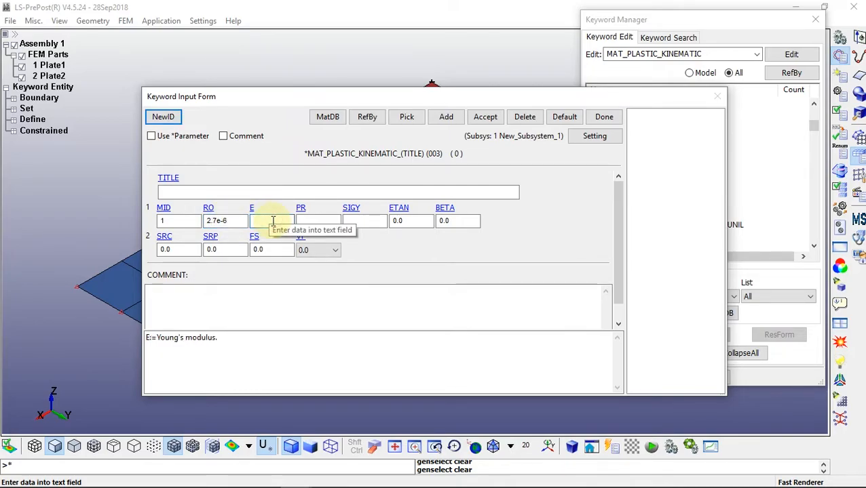
pyautogui.click(318, 221)
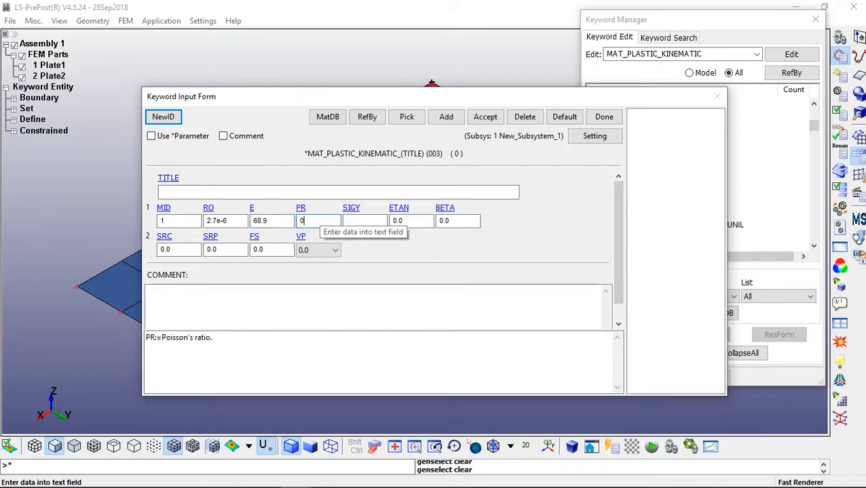
# Set yield stress 0.286, tangent modulus 0.00689, BETA 0 and failure strain FS 0.1, then accept the material and close its form
pyautogui.click(352, 222)
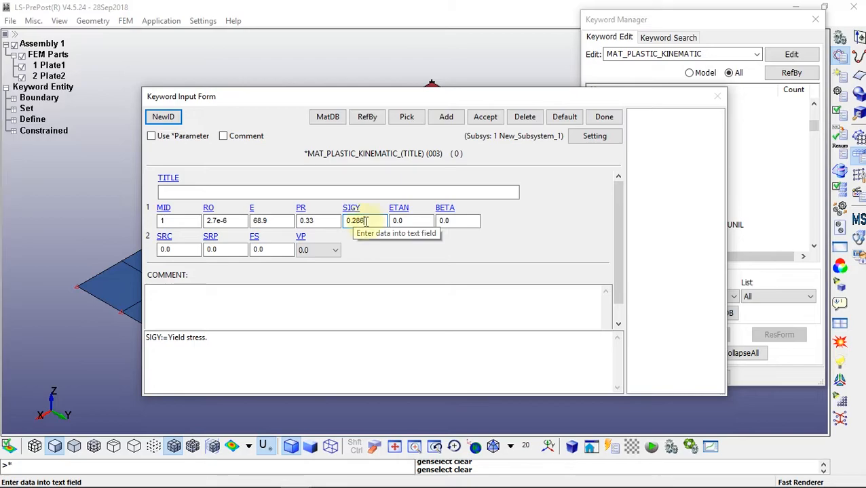
pyautogui.click(409, 222)
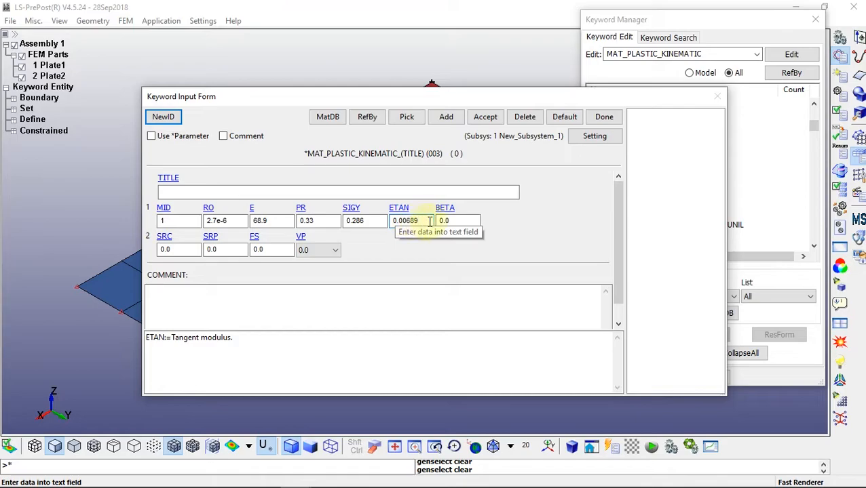
pyautogui.click(466, 220)
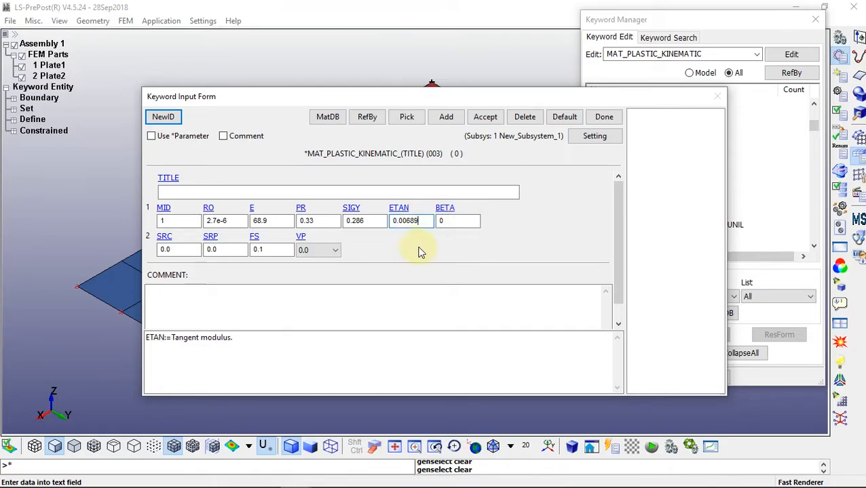
pyautogui.click(485, 118)
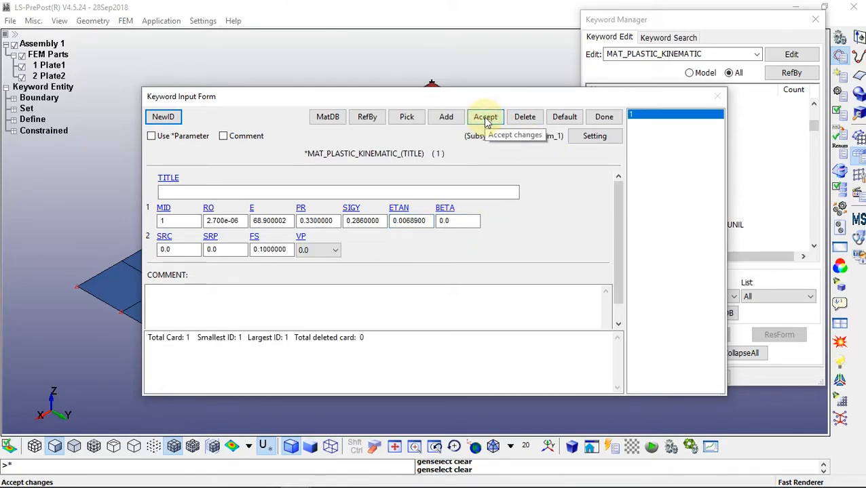
pyautogui.click(603, 119)
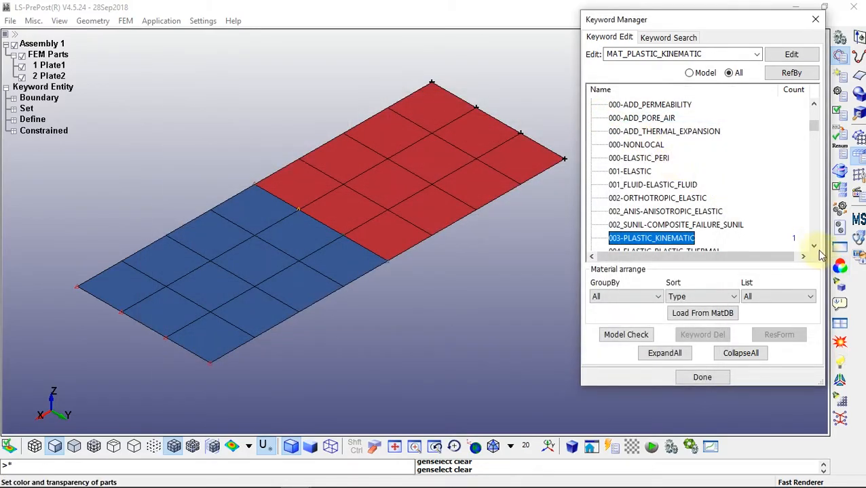
# Start a SECTION_SHELL card with a new section ID and set the thicknesses T1 through T4 to 2
pyautogui.scroll(-3, 811, 248)
pyautogui.click(740, 353)
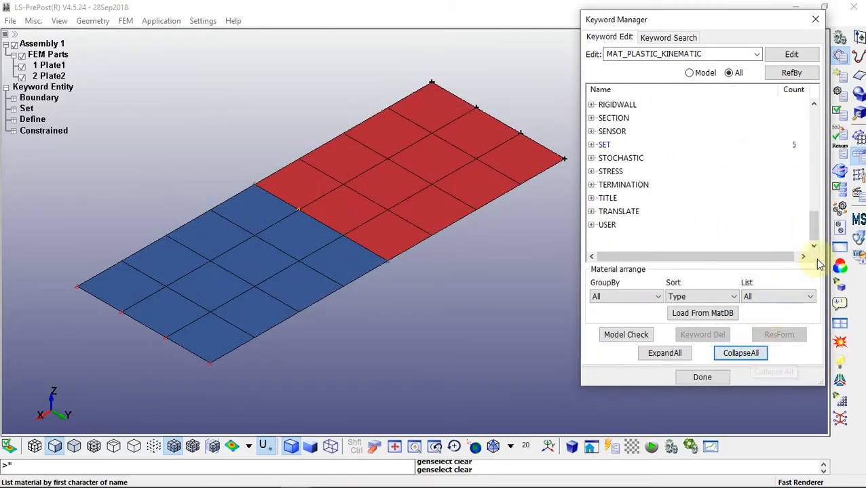
pyautogui.scroll(1, 808, 222)
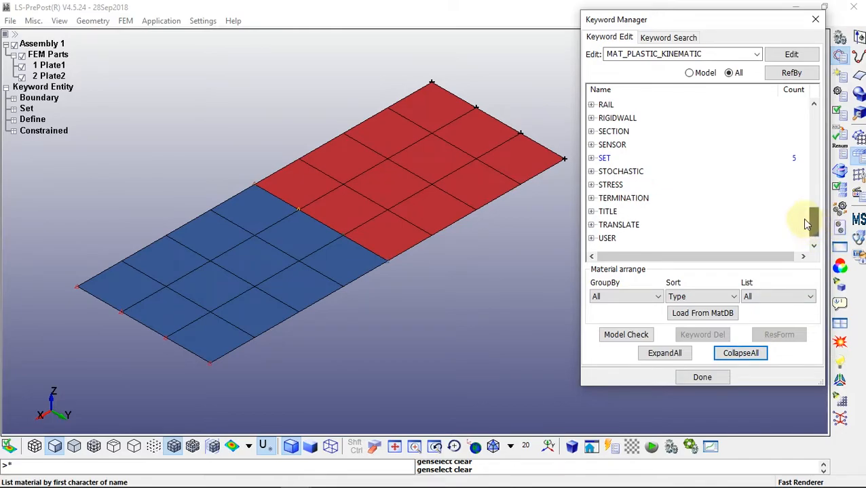
pyautogui.click(593, 131)
pyautogui.scroll(-2, 621, 204)
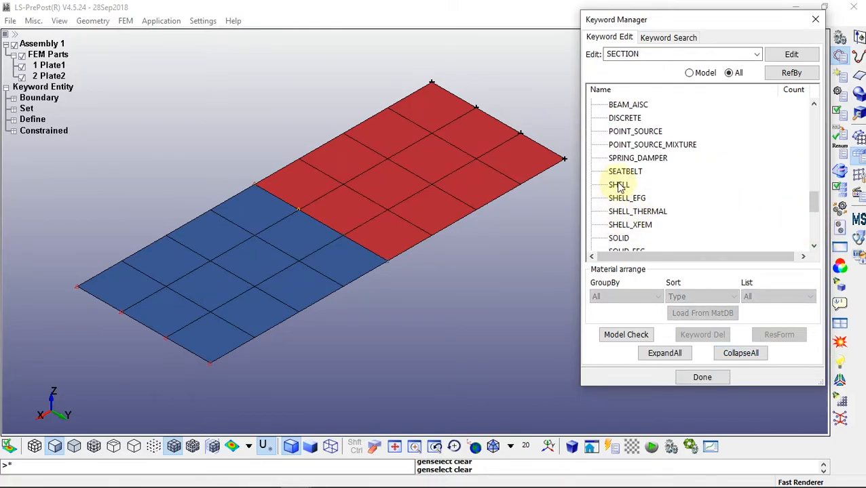
pyautogui.doubleClick(618, 186)
pyautogui.click(163, 117)
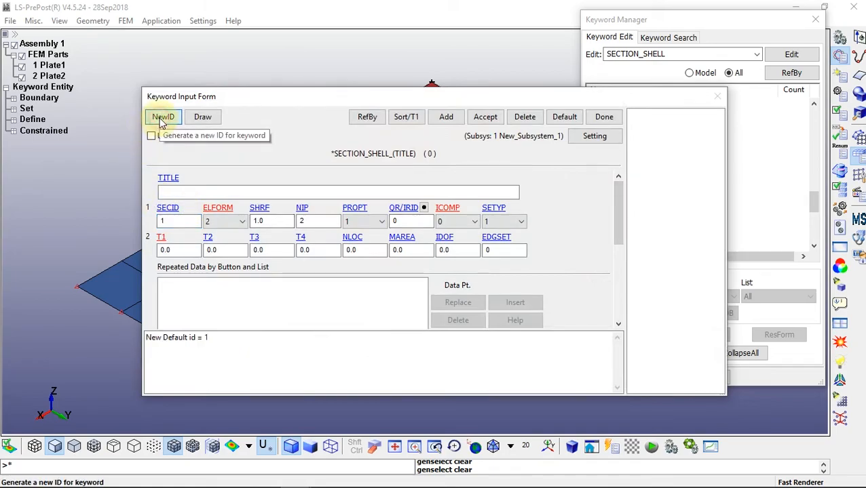
pyautogui.click(177, 250)
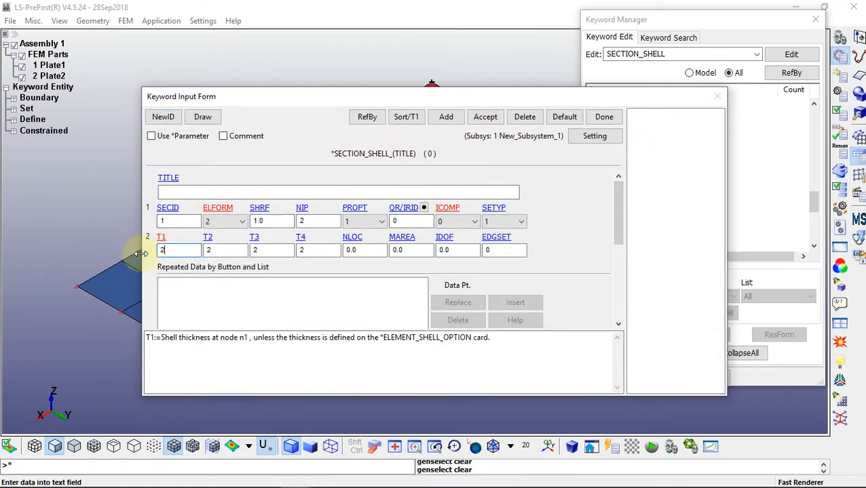
# Set the shell section's element formulation ELFORM to 6 (S/R Hughes-Liu), accept the card and close its form
pyautogui.click(234, 221)
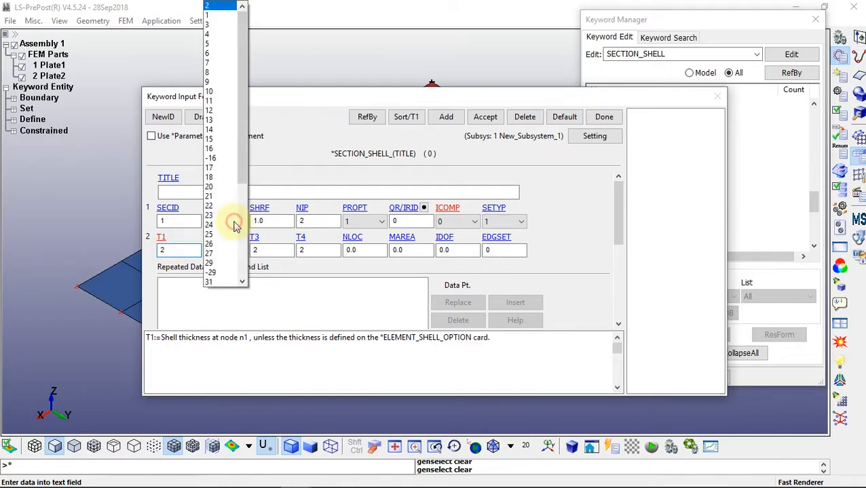
pyautogui.click(211, 54)
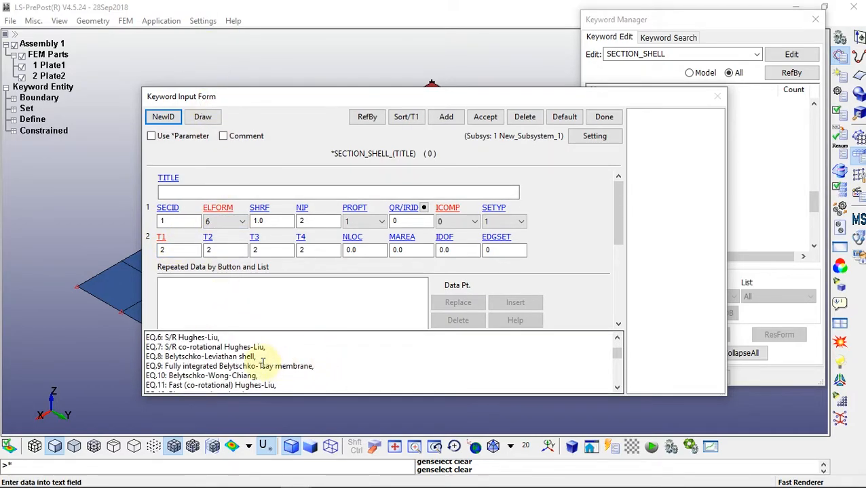
pyautogui.moveTo(219, 337); pyautogui.dragTo(140, 338)
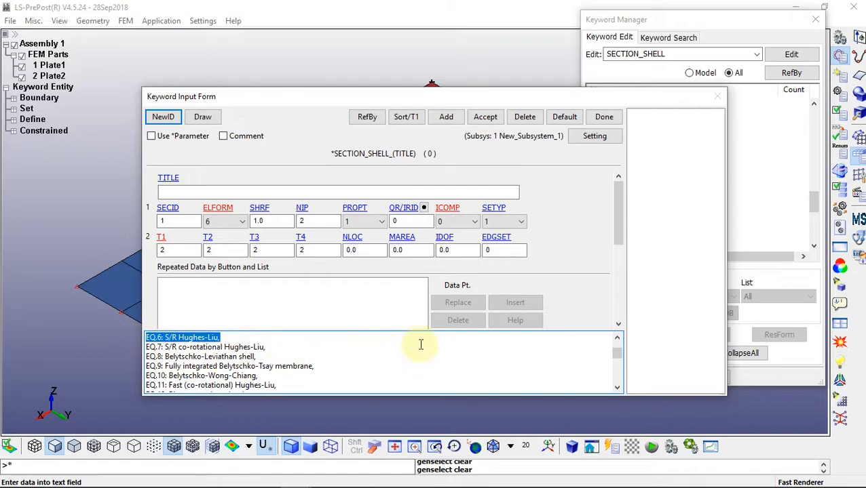
pyautogui.click(488, 117)
pyautogui.click(604, 117)
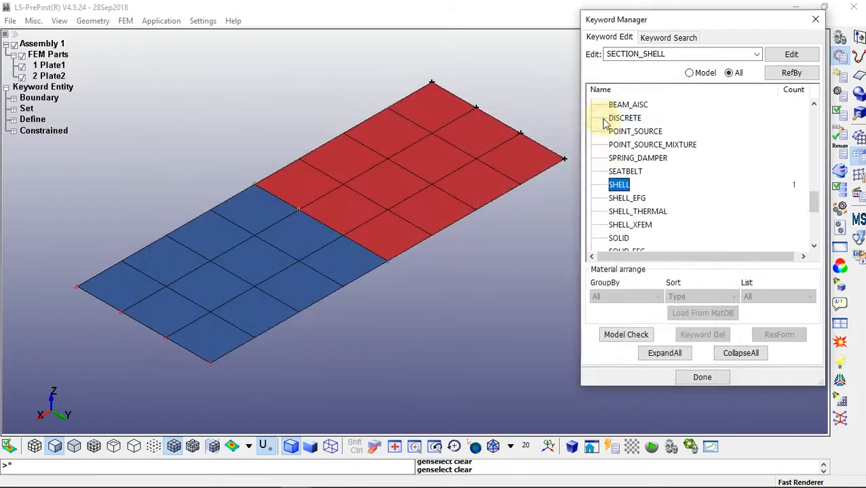
# Collapse the keyword list, expand the CONTROL group and open the CONTROL_ENERGY form
pyautogui.click(739, 353)
pyautogui.moveTo(813, 224); pyautogui.dragTo(809, 120)
pyautogui.click(619, 184)
pyautogui.scroll(-2, 623, 188)
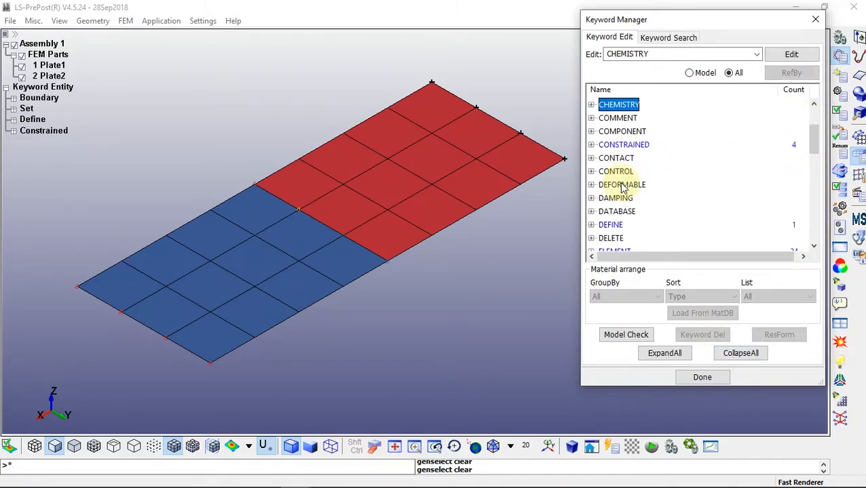
pyautogui.click(591, 173)
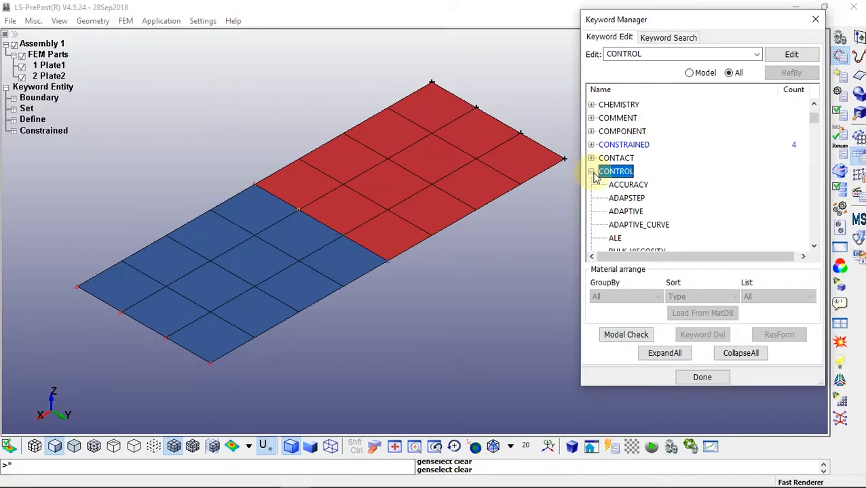
pyautogui.scroll(-3, 614, 173)
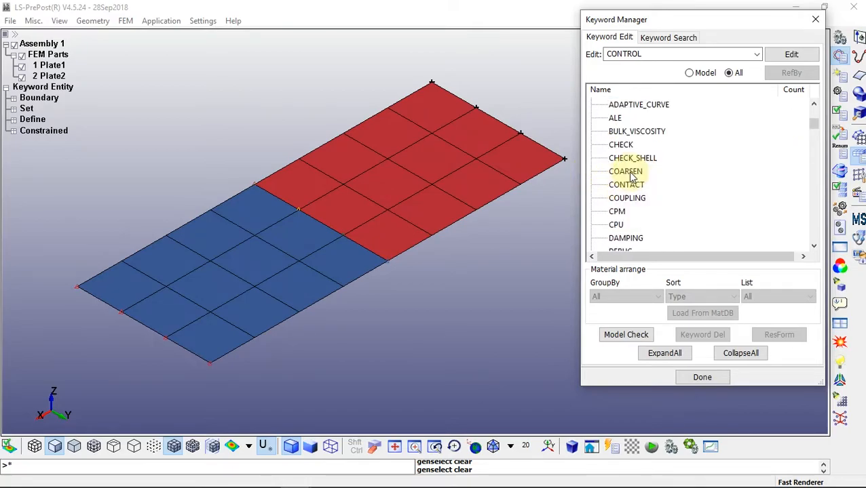
pyautogui.scroll(2, 814, 127)
pyautogui.scroll(-5, 813, 127)
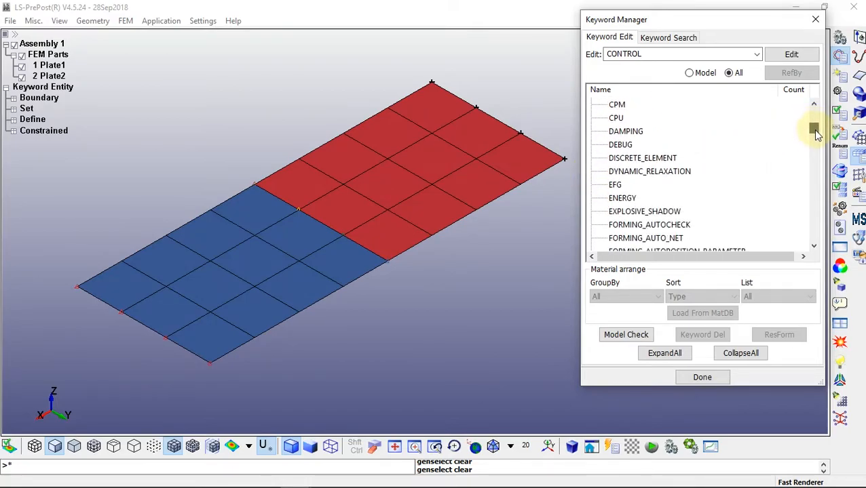
pyautogui.doubleClick(622, 184)
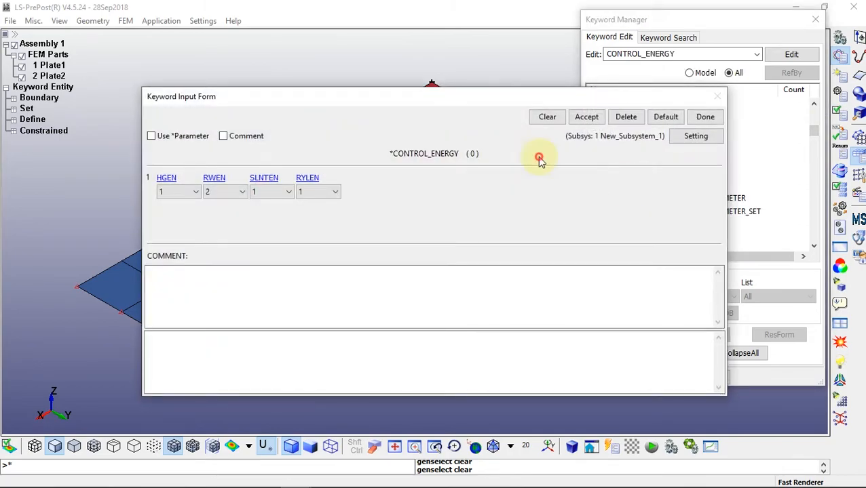
# Set HGEN to 2 so hourglass energy is computed and included in the energy balance, and accept the card
pyautogui.click(182, 194)
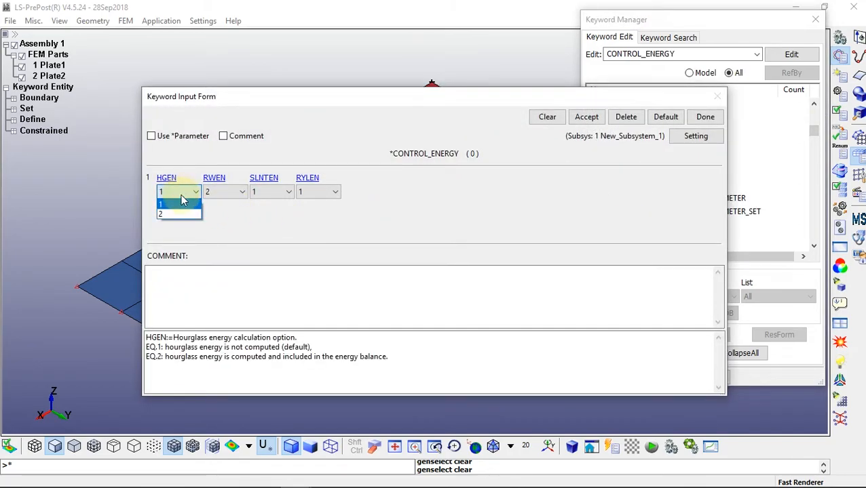
pyautogui.click(179, 214)
pyautogui.moveTo(404, 358); pyautogui.dragTo(143, 358)
pyautogui.click(353, 338)
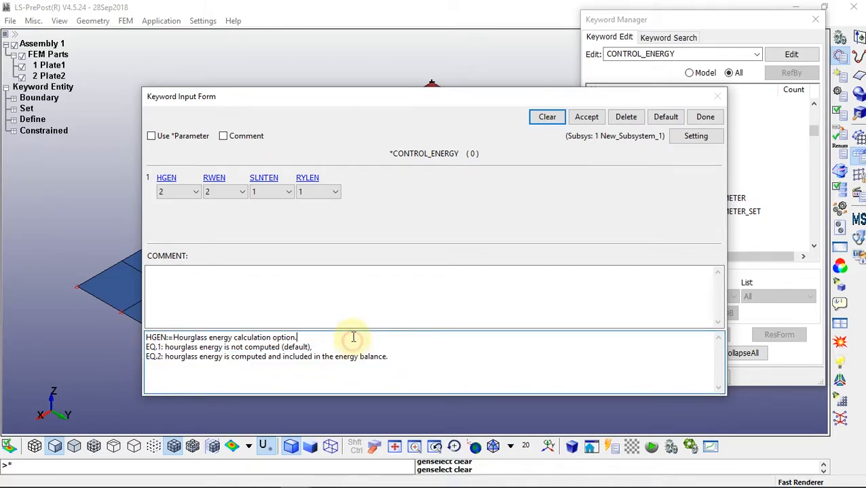
pyautogui.click(587, 117)
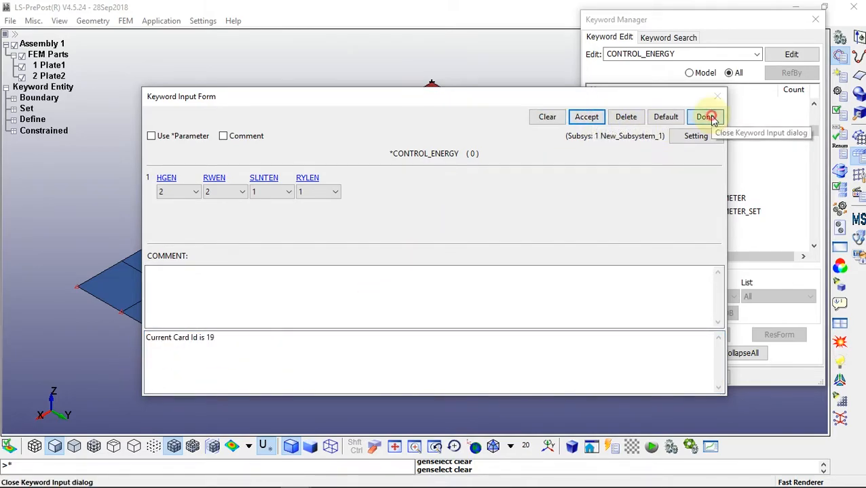
pyautogui.click(706, 118)
# Open the CONTROL_OUTPUT form and set NPOPT to 1
pyautogui.moveTo(816, 133); pyautogui.dragTo(802, 197)
pyautogui.click(621, 131)
pyautogui.doubleClick(620, 132)
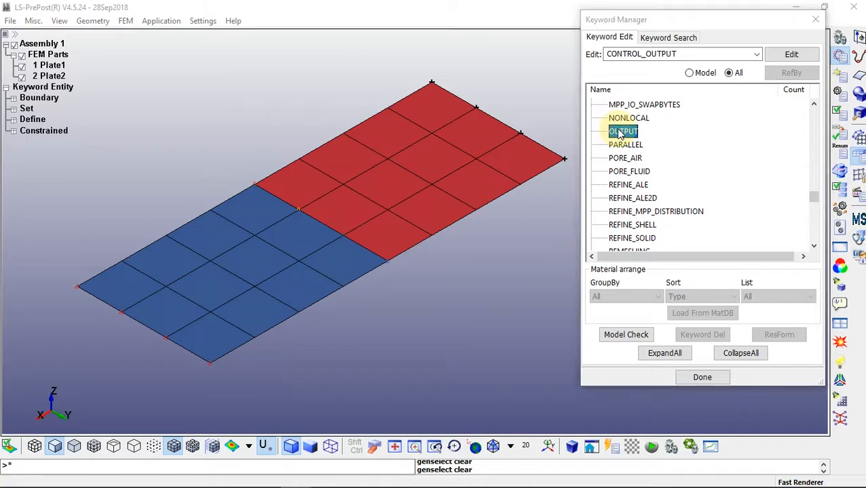
pyautogui.click(176, 193)
pyautogui.click(169, 214)
pyautogui.moveTo(514, 364); pyautogui.dragTo(193, 372)
pyautogui.click(208, 359)
# Set NEECHO to 3 to suppress both node and element printing, accept the output control card and close its form
pyautogui.click(231, 193)
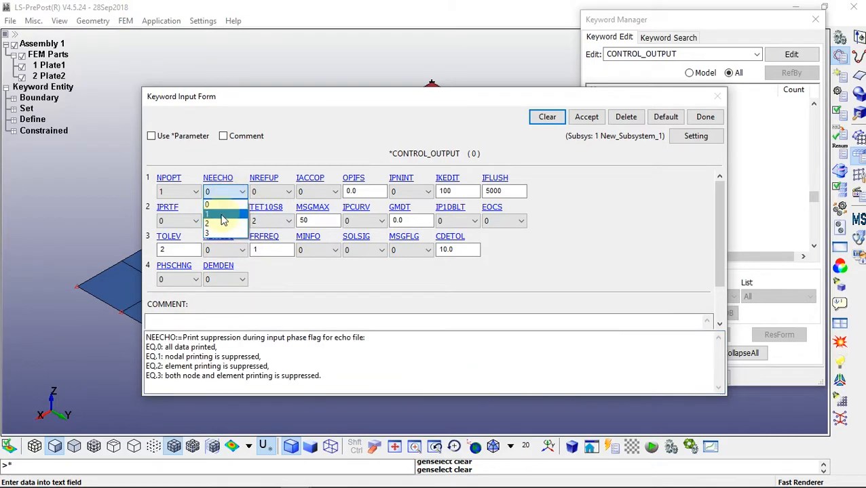
pyautogui.click(217, 234)
pyautogui.moveTo(323, 377); pyautogui.dragTo(156, 400)
pyautogui.click(367, 367)
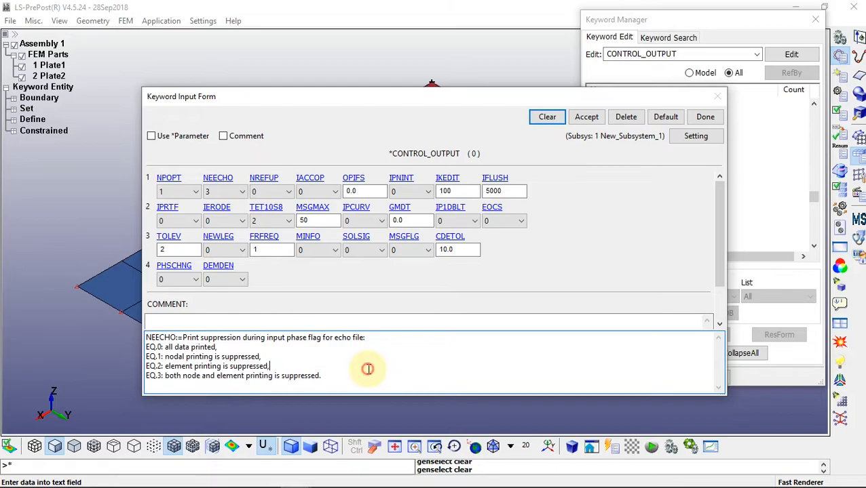
pyautogui.click(586, 118)
pyautogui.click(705, 117)
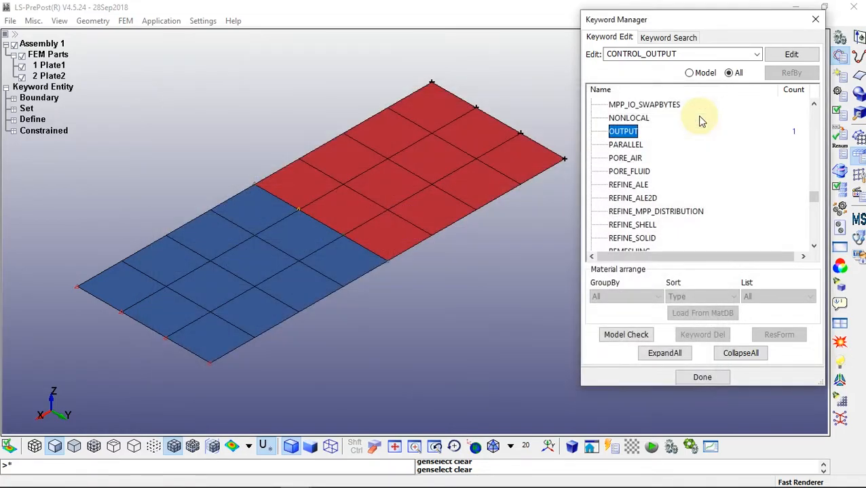
# Open the CONTROL_SHELL form and set ISTUPD to 1 so membrane straining causes shell thickness change
pyautogui.moveTo(814, 198); pyautogui.dragTo(814, 207)
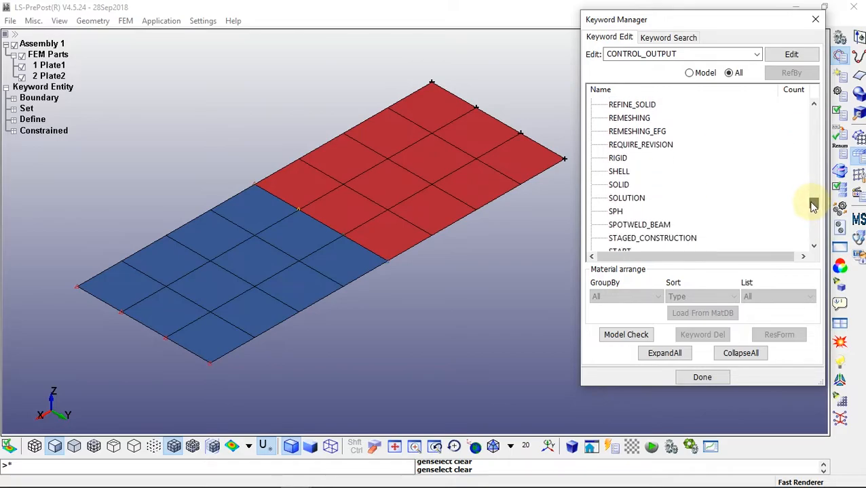
pyautogui.doubleClick(617, 173)
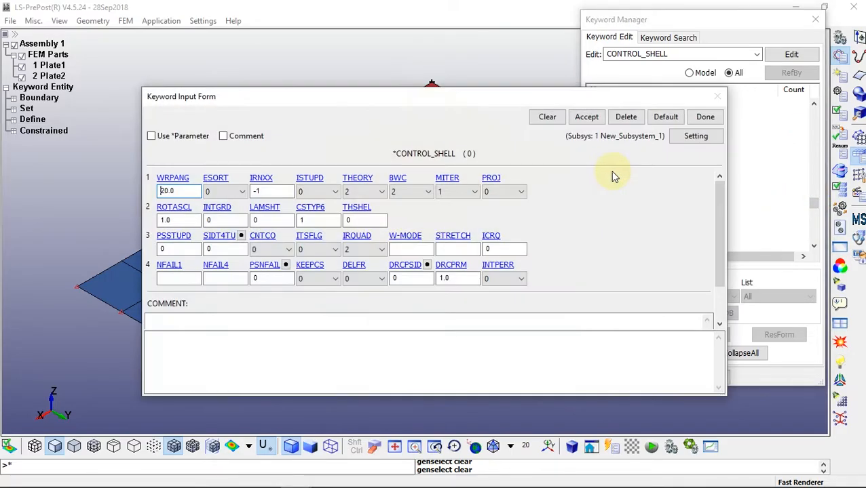
pyautogui.click(319, 192)
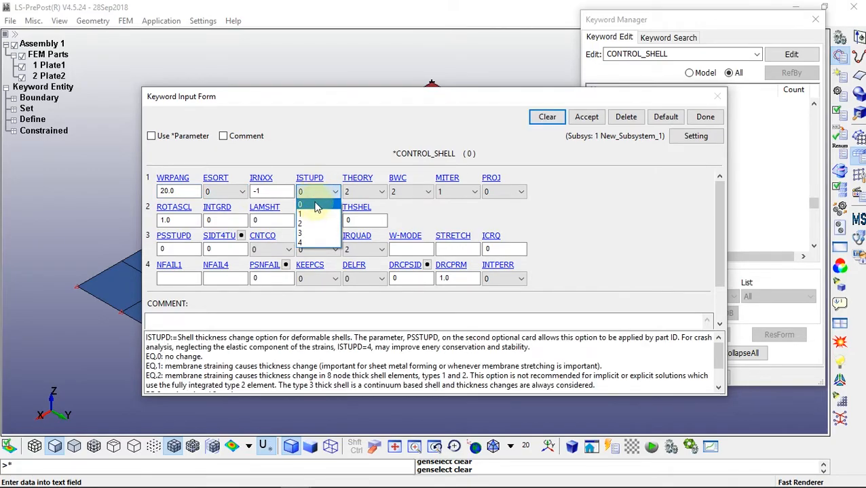
pyautogui.click(316, 216)
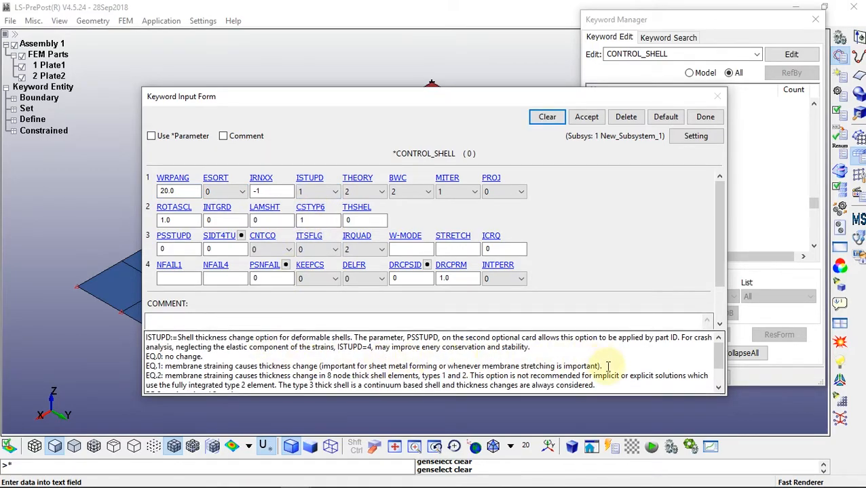
pyautogui.moveTo(604, 367); pyautogui.dragTo(135, 367)
pyautogui.click(241, 360)
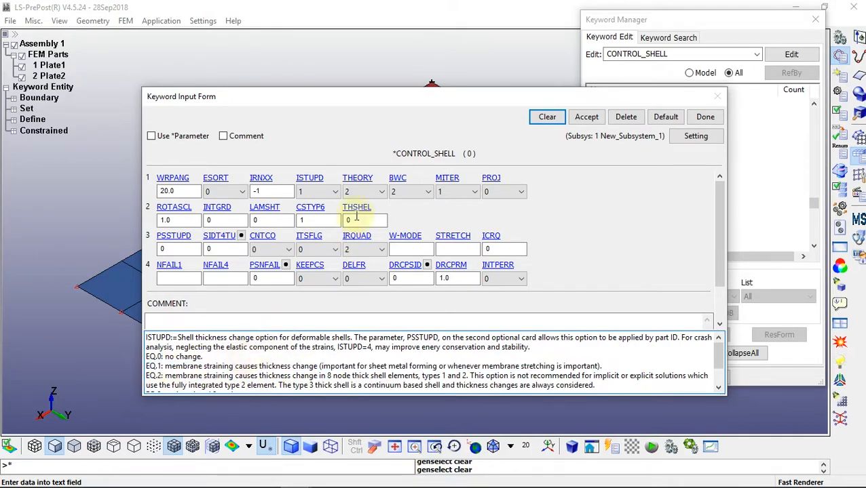
# Set THEORY to 6 (S/R Hughes Liu), accept the shell control card and close its form
pyautogui.click(366, 192)
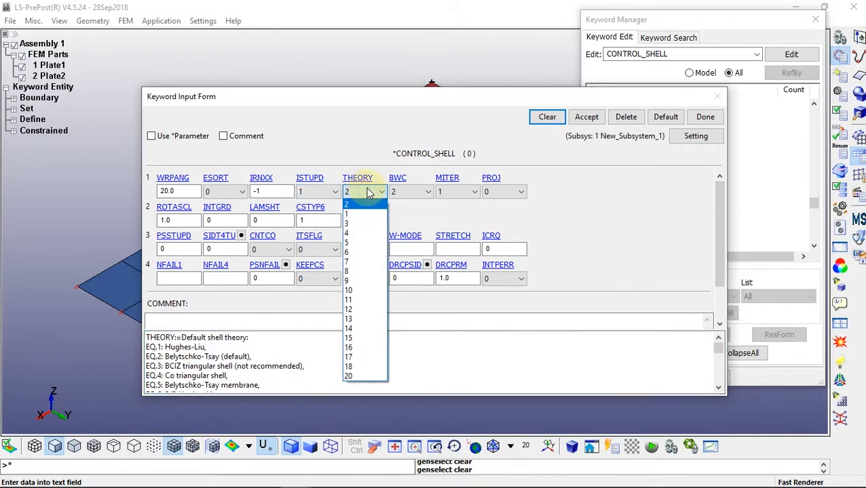
pyautogui.click(349, 252)
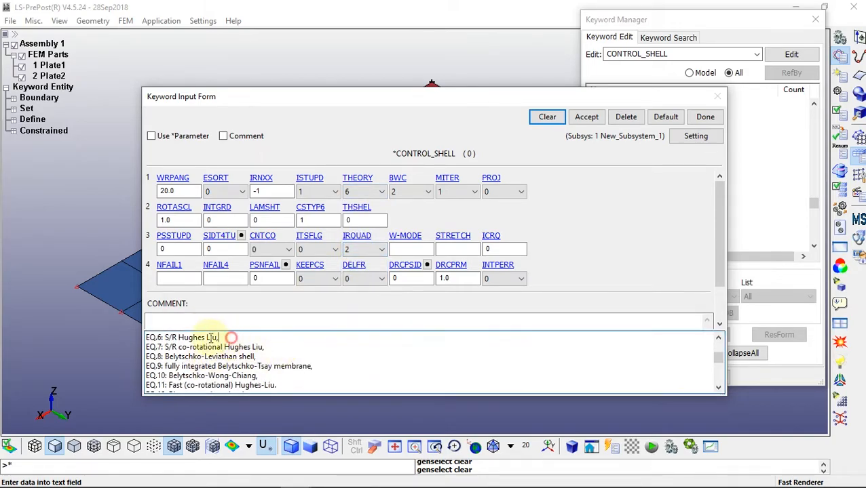
pyautogui.moveTo(230, 338); pyautogui.dragTo(149, 359)
pyautogui.click(586, 116)
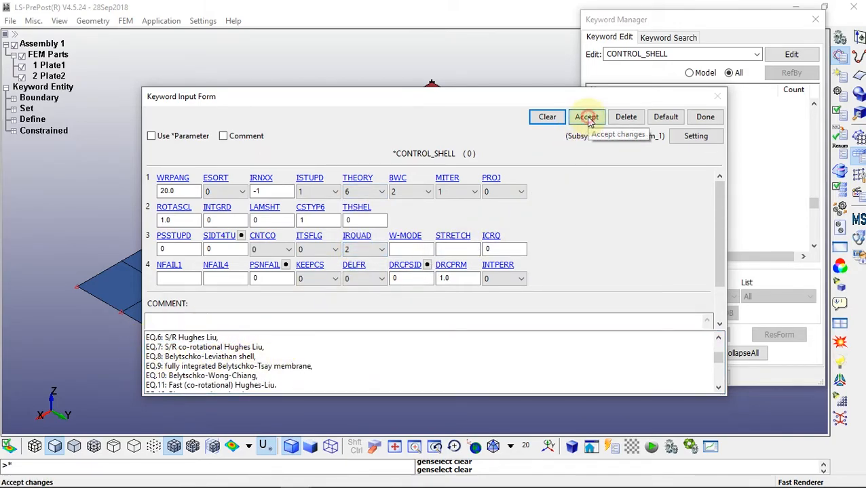
pyautogui.click(705, 118)
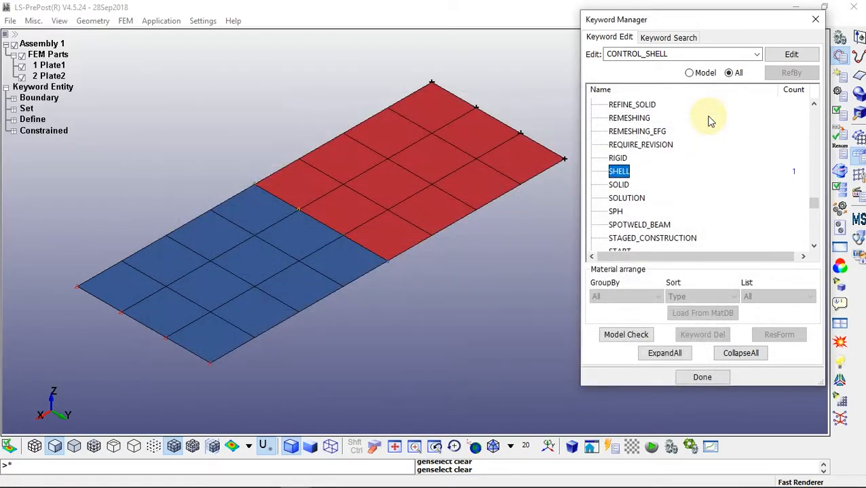
# Create the CONTROL_TERMINATION card with an ENDTIM of 3.01, accept it and close its form
pyautogui.moveTo(814, 210); pyautogui.dragTo(814, 212)
pyautogui.click(627, 133)
pyautogui.click(705, 117)
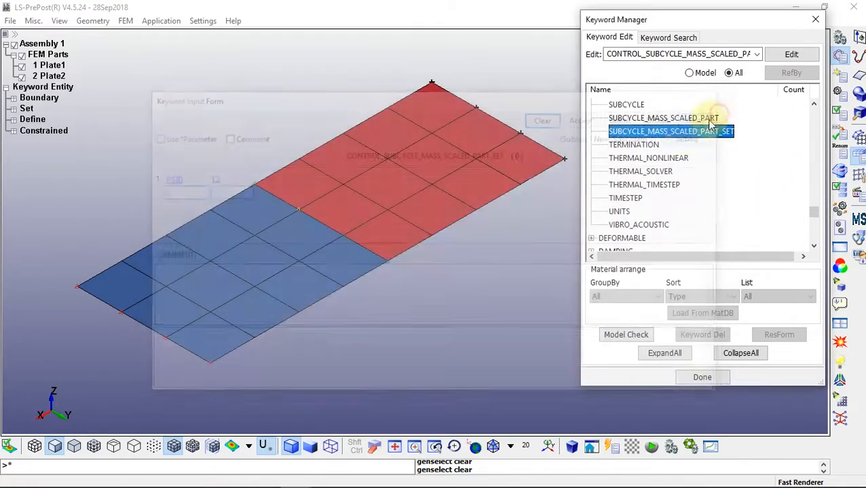
pyautogui.doubleClick(634, 144)
pyautogui.click(178, 194)
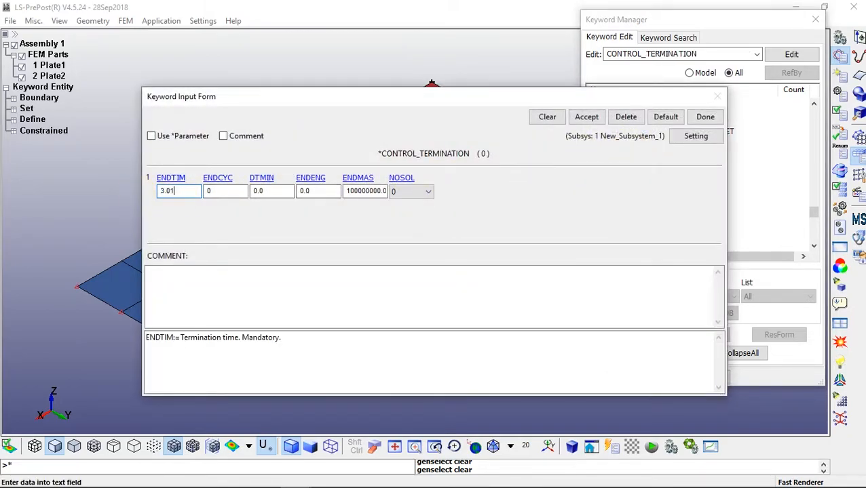
pyautogui.click(588, 118)
pyautogui.click(706, 118)
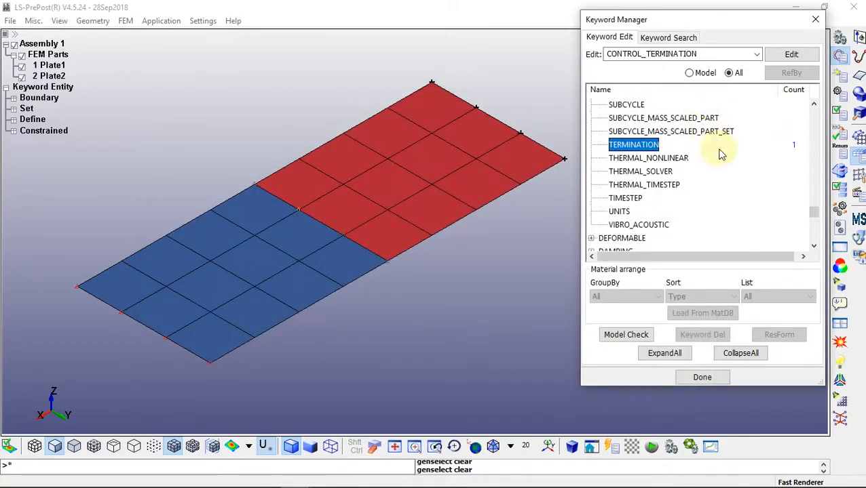
# Collapse the keyword list, expand the DATABASE group and open the ASCII_option form
pyautogui.click(741, 353)
pyautogui.moveTo(812, 228); pyautogui.dragTo(814, 146)
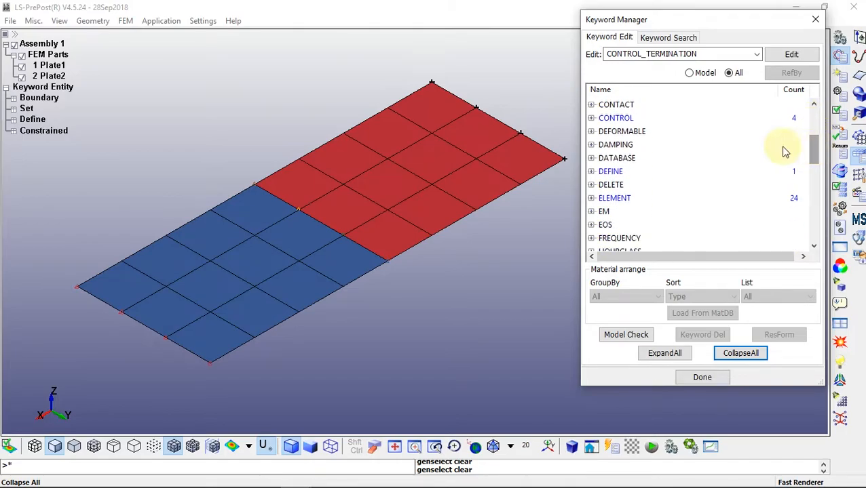
pyautogui.click(591, 159)
pyautogui.click(640, 173)
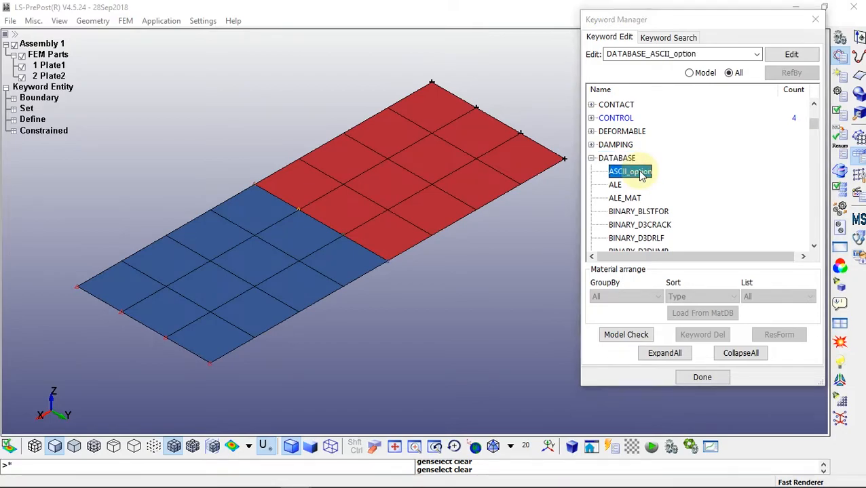
pyautogui.doubleClick(640, 173)
# Enable GLSTAT and a further ASCII output listed between JNTFORC and MPGS, each with a DT of 0.1
pyautogui.moveTo(720, 183); pyautogui.dragTo(719, 228)
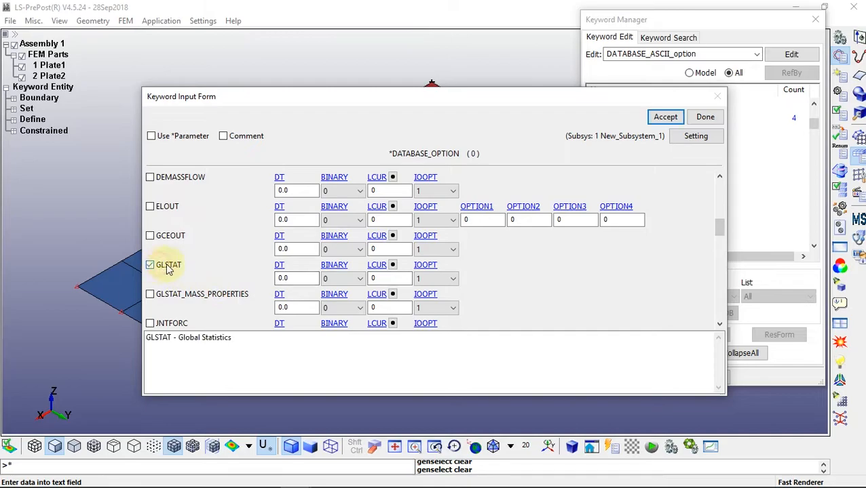
pyautogui.doubleClick(307, 275)
pyautogui.write('0')
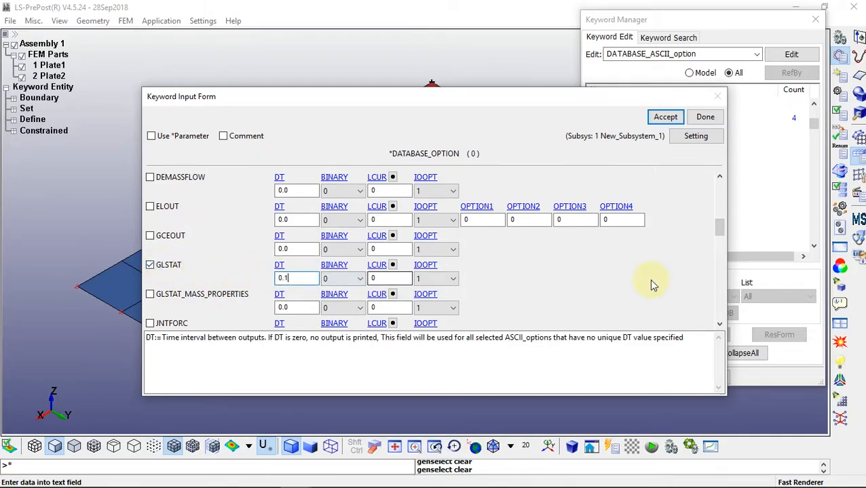
pyautogui.moveTo(719, 231); pyautogui.dragTo(720, 243)
pyautogui.click(150, 203)
pyautogui.doubleClick(299, 216)
pyautogui.write('0.1')
# Enable the NODOUT output and enter its DT output interval
pyautogui.moveTo(723, 242); pyautogui.dragTo(720, 253)
pyautogui.click(165, 242)
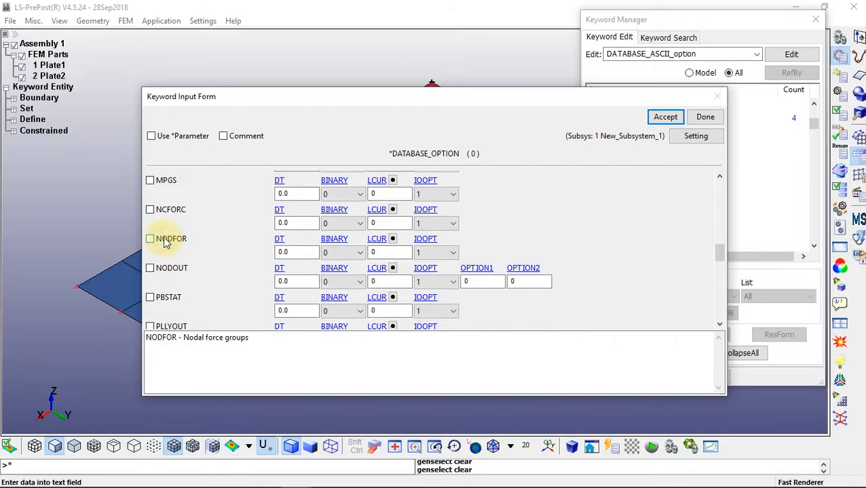
pyautogui.click(154, 268)
pyautogui.doubleClick(302, 282)
pyautogui.write('0.')
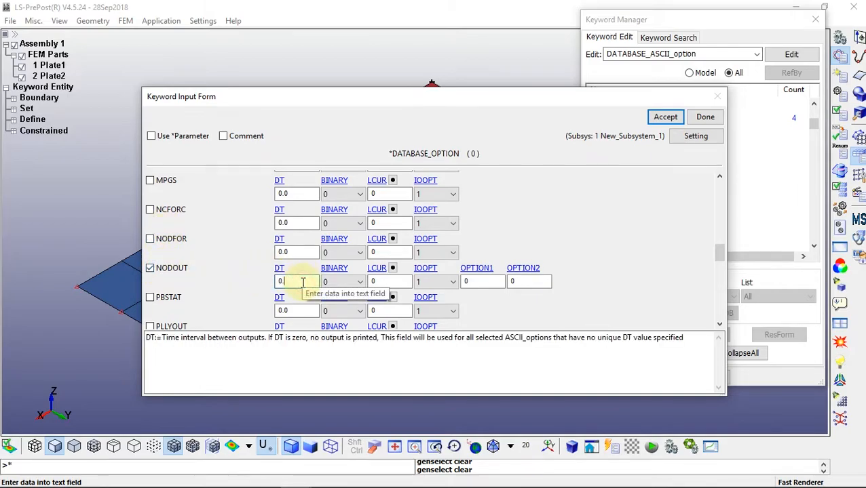
# Enable SECFORC with a DT of 0.01, accept the ASCII output cards and close the form
pyautogui.moveTo(719, 253); pyautogui.dragTo(722, 282)
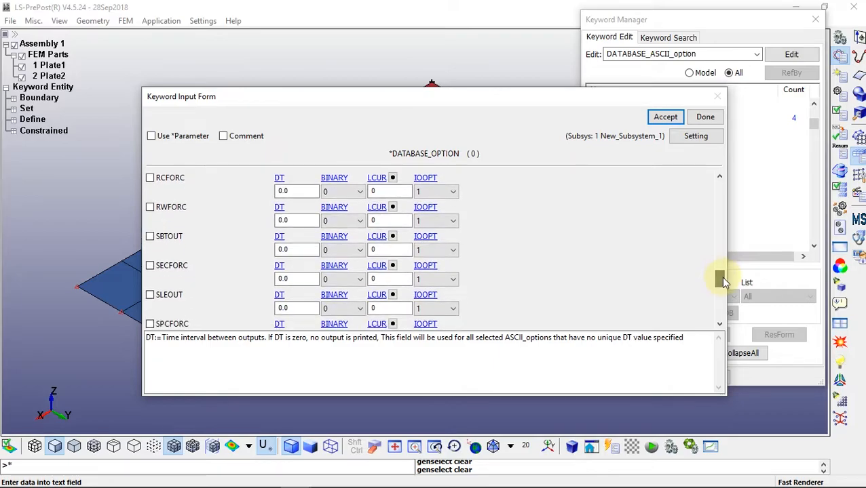
pyautogui.click(160, 272)
pyautogui.click(295, 279)
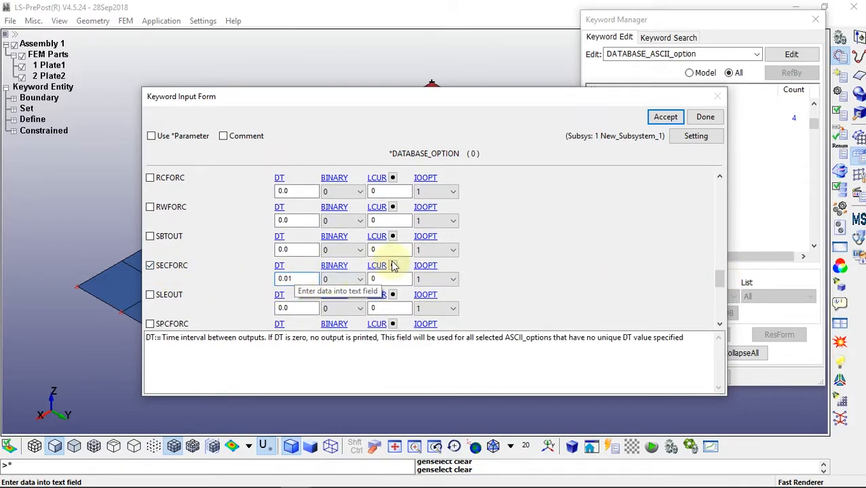
pyautogui.click(665, 117)
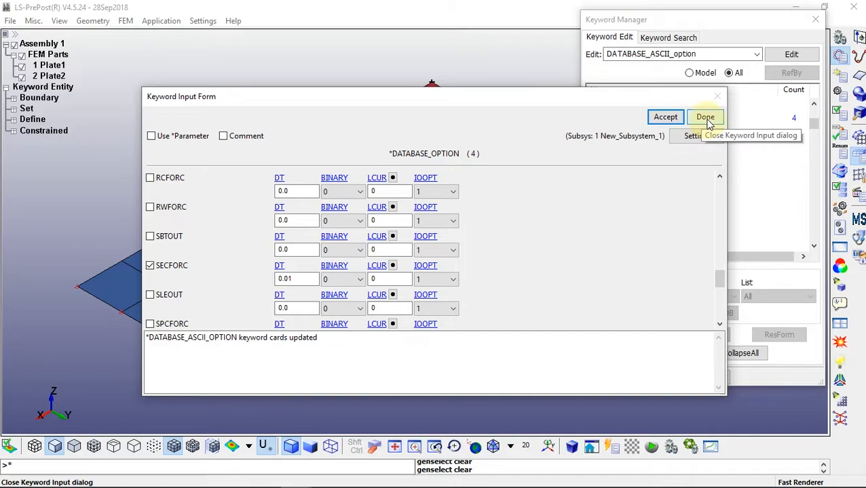
pyautogui.click(705, 117)
# Create the DATABASE_BINARY_D3PLOT card with a DT output interval, accept it and close its form
pyautogui.moveTo(813, 126); pyautogui.dragTo(813, 128)
pyautogui.doubleClick(636, 225)
pyautogui.click(182, 192)
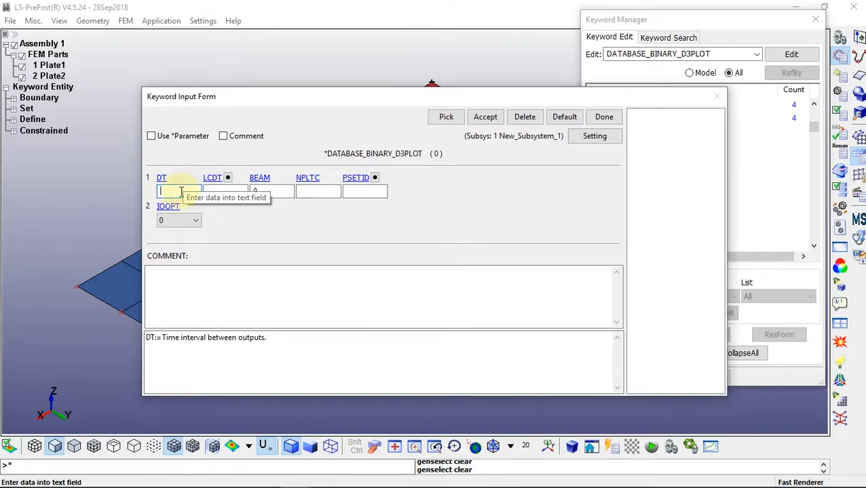
pyautogui.click(483, 120)
pyautogui.click(603, 116)
# Create the DATABASE_BINARY_D3THDT card with a DT of 1e6, accept it and close the keyword manager
pyautogui.scroll(-1, 698, 201)
pyautogui.scroll(-1, 700, 202)
pyautogui.doubleClick(645, 170)
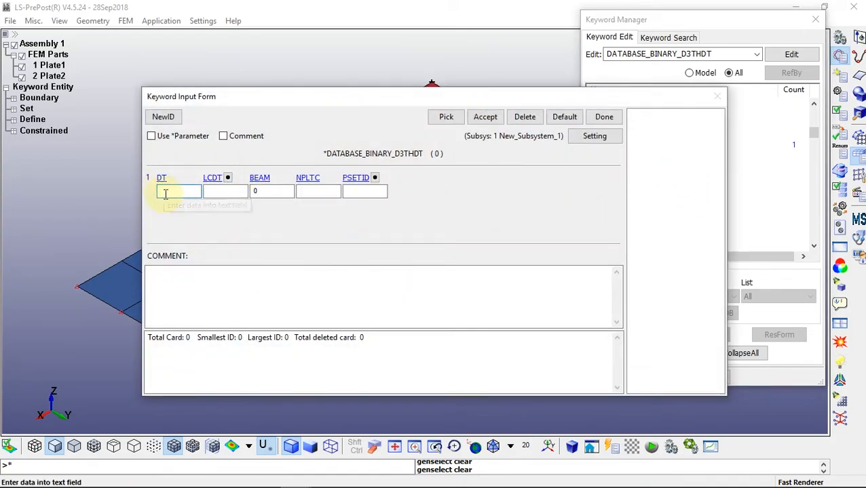
pyautogui.click(165, 193)
pyautogui.write('1e6')
pyautogui.click(485, 118)
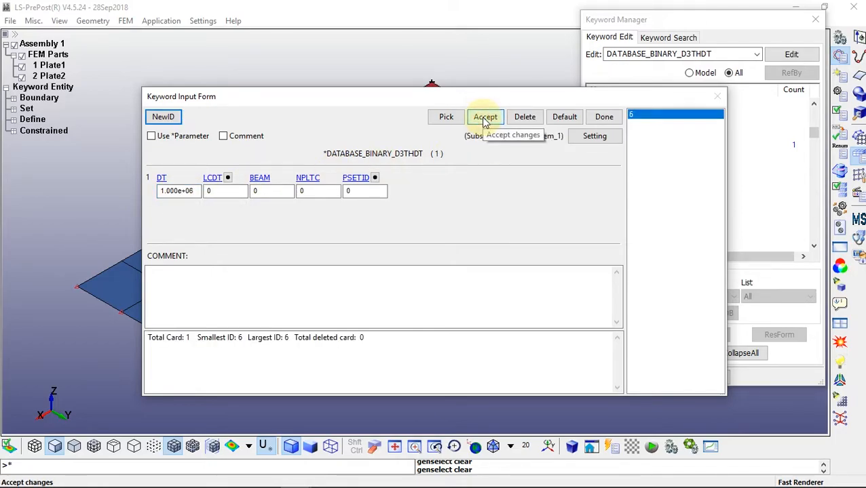
pyautogui.click(605, 118)
pyautogui.scroll(-1, 657, 184)
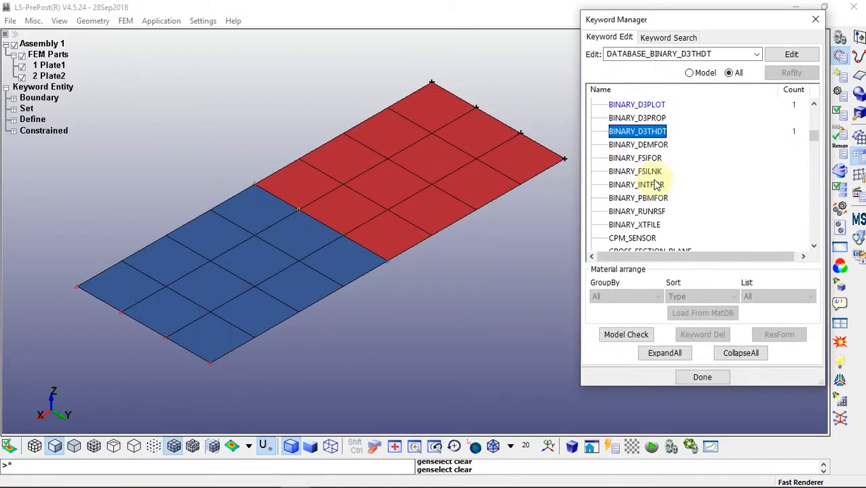
pyautogui.click(709, 377)
# Start creating a Database Cross Section entity of type Plane, with its normal defined by the Tran option
pyautogui.click(838, 74)
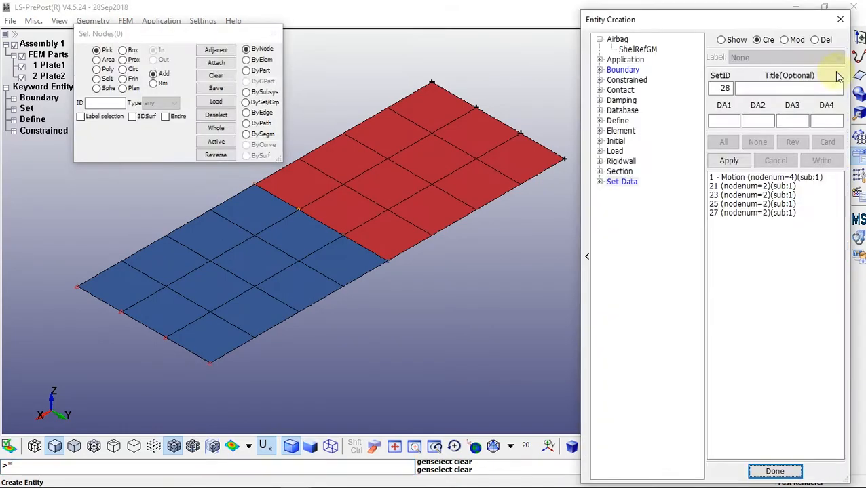
pyautogui.click(600, 111)
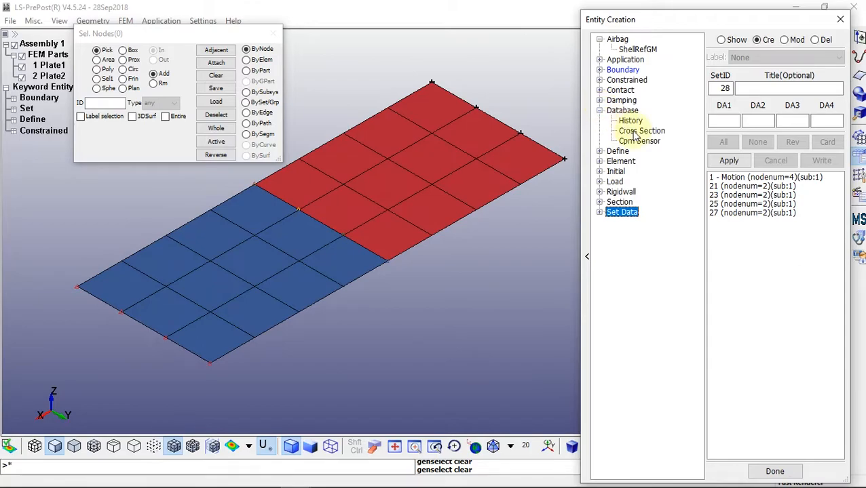
pyautogui.click(636, 132)
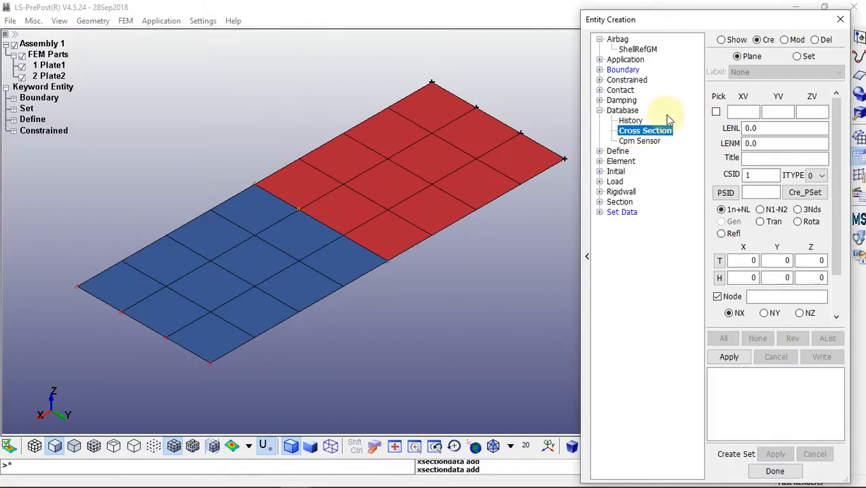
pyautogui.moveTo(754, 26); pyautogui.dragTo(742, 18)
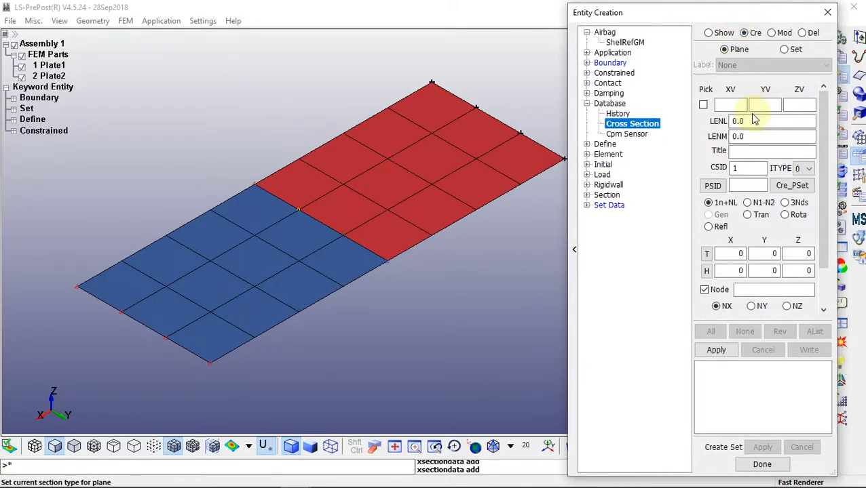
pyautogui.click(753, 217)
# Clear the highlighted entities and pick node 2 at (0, 10, 0) on the red plate's end edge as the plane's position
pyautogui.click(703, 106)
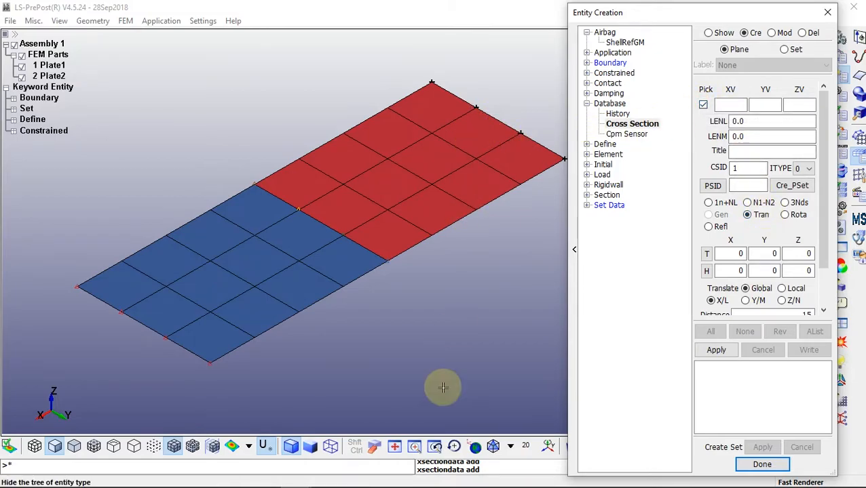
pyautogui.click(373, 446)
pyautogui.click(474, 110)
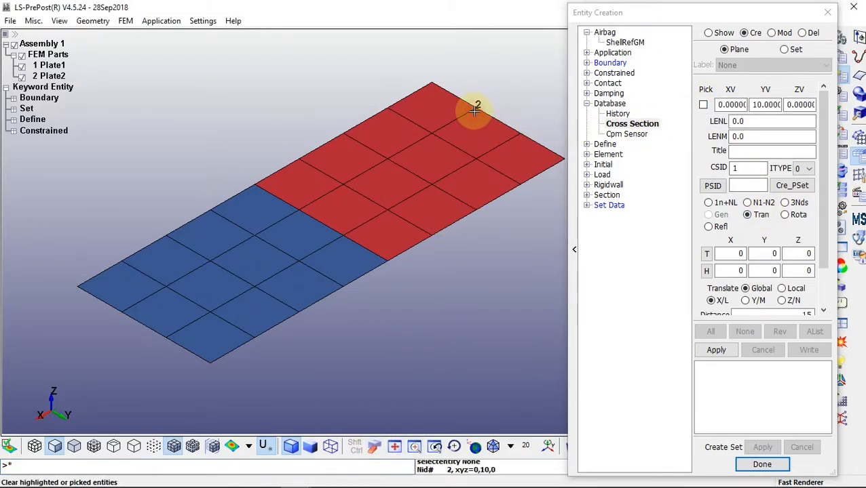
# Define the plane's normal with its tail at edge node (10, 0, 0) and head at (18, 0, 0), and create the cross-section plane
pyautogui.click(706, 254)
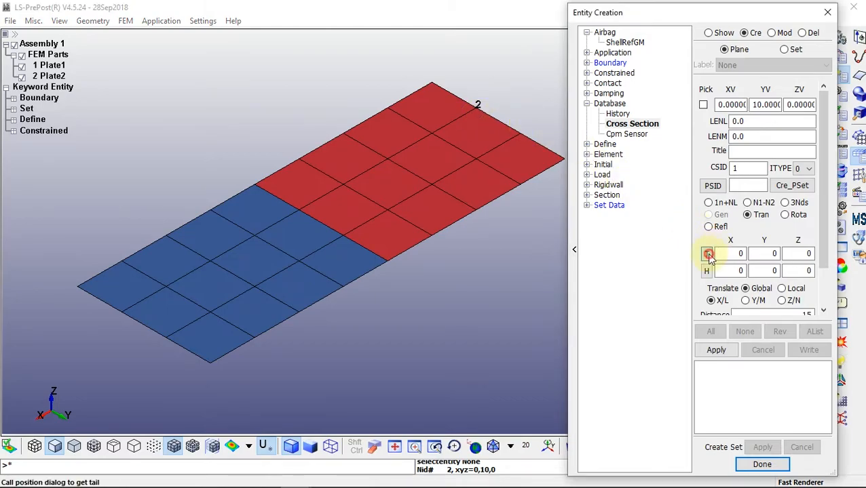
pyautogui.click(772, 315)
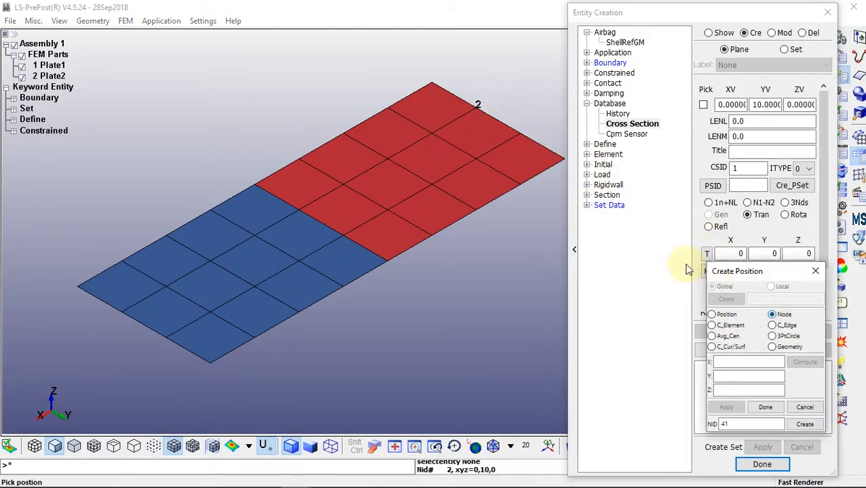
pyautogui.click(388, 105)
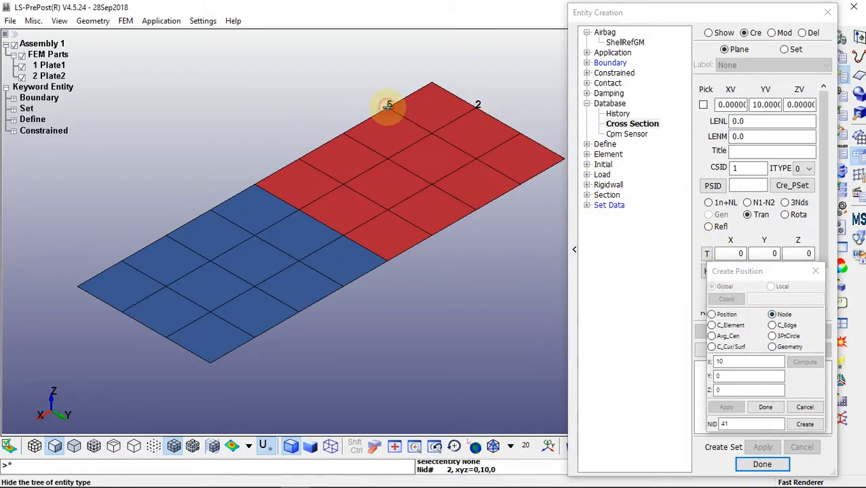
pyautogui.click(765, 407)
pyautogui.click(706, 271)
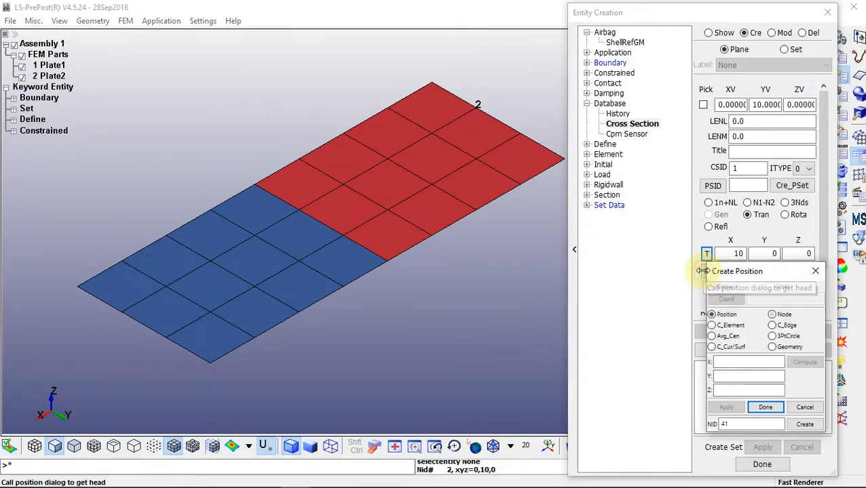
pyautogui.click(342, 132)
pyautogui.click(765, 407)
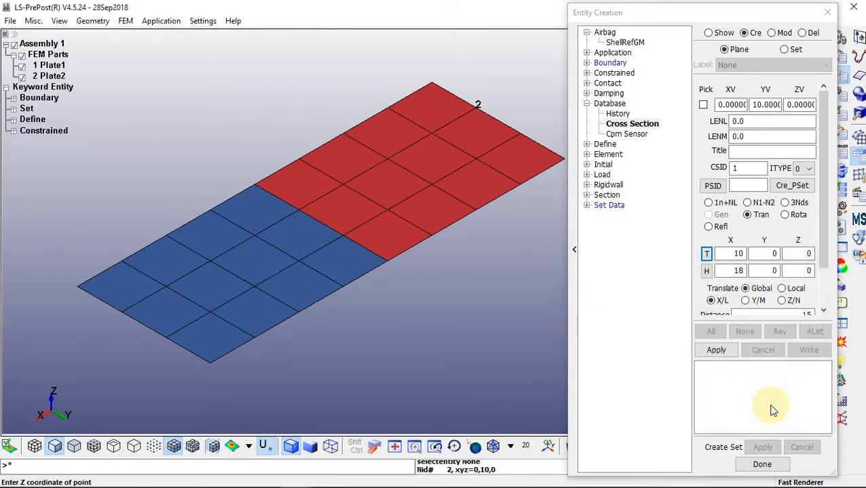
pyautogui.click(717, 351)
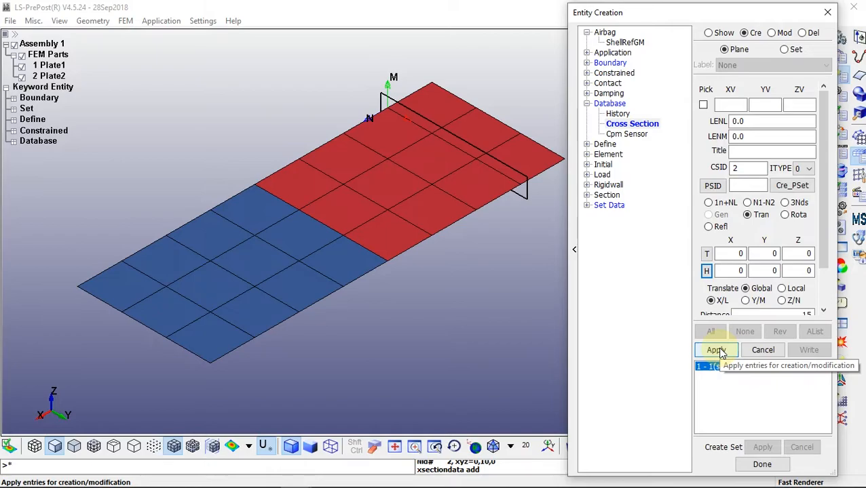
# Modify cross-section plane 1 by translating it 5 in the positive global X direction, and replace the existing entity
pyautogui.click(772, 33)
pyautogui.click(717, 120)
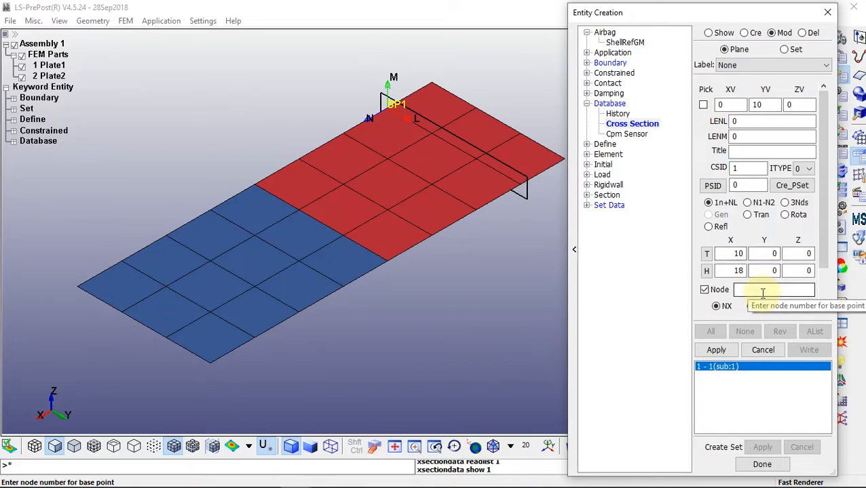
pyautogui.click(747, 215)
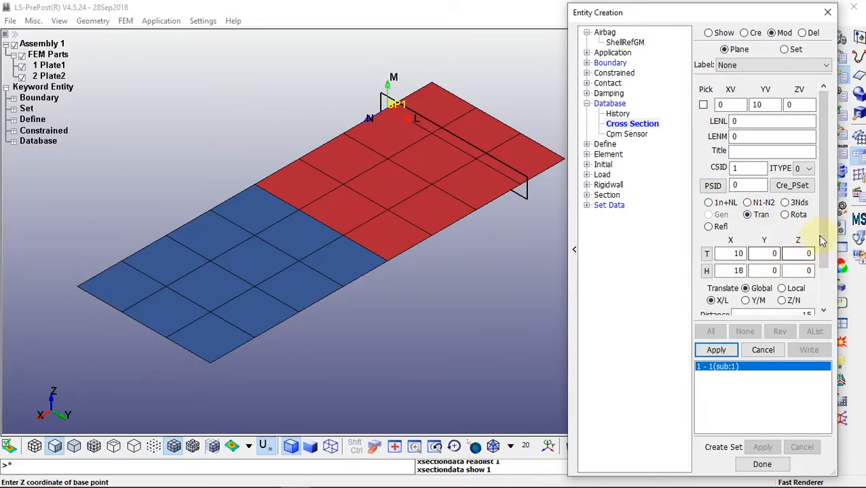
pyautogui.scroll(-2, 819, 244)
pyautogui.doubleClick(806, 290)
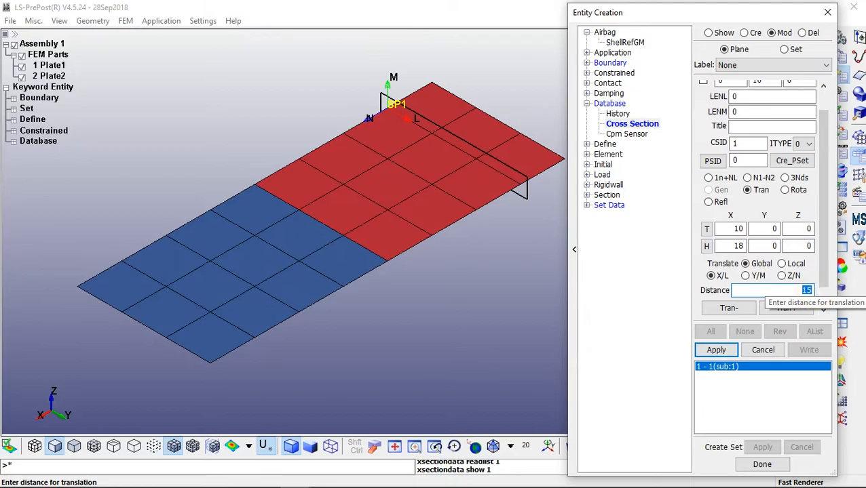
pyautogui.click(785, 308)
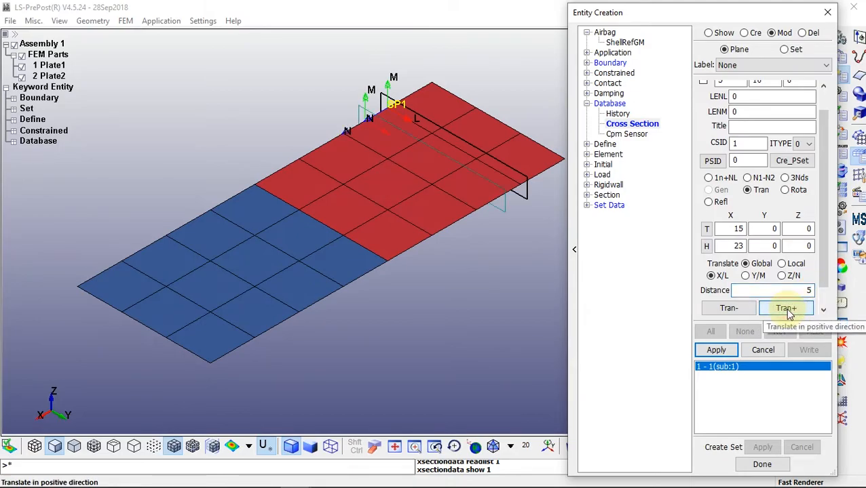
pyautogui.click(724, 354)
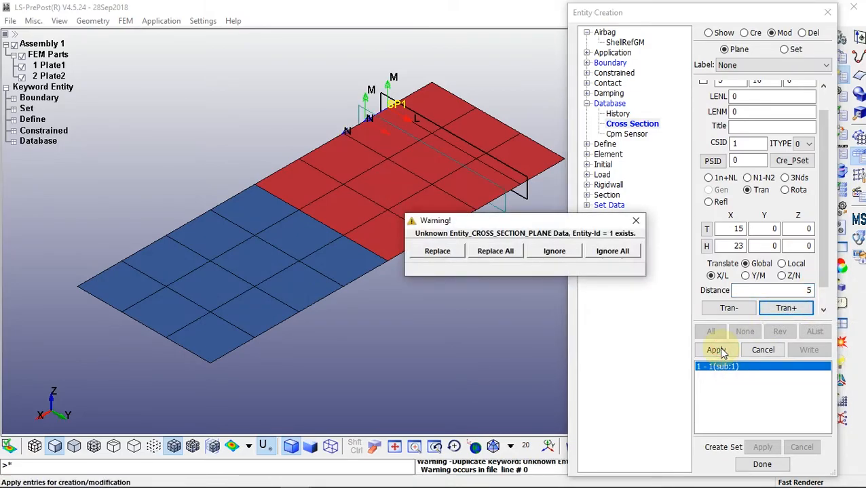
pyautogui.click(437, 252)
# Clear the displayed cross sections and show plane 1 to check its translated position
pyautogui.click(709, 33)
pyautogui.click(715, 121)
pyautogui.click(744, 85)
pyautogui.click(713, 122)
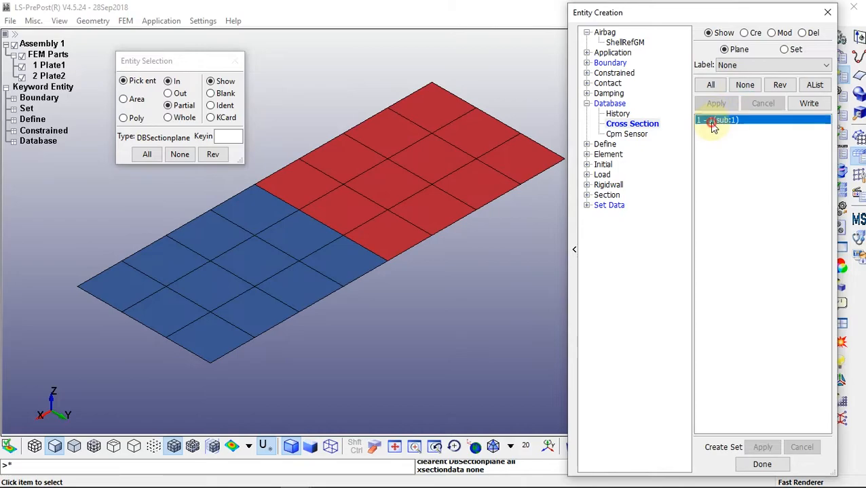
# Start a second cross-section plane positioned at node 26 (50, 10, 0) on the blue plate, using the Tran option
pyautogui.click(746, 33)
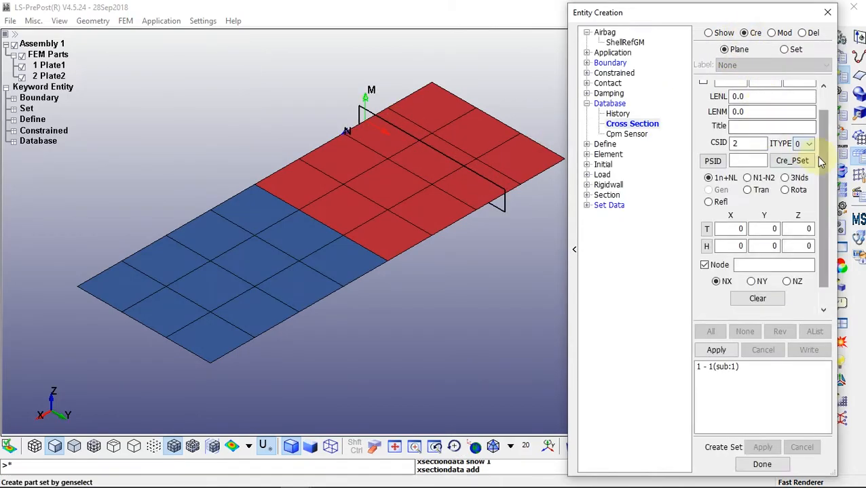
pyautogui.moveTo(820, 160); pyautogui.dragTo(825, 129)
pyautogui.click(703, 106)
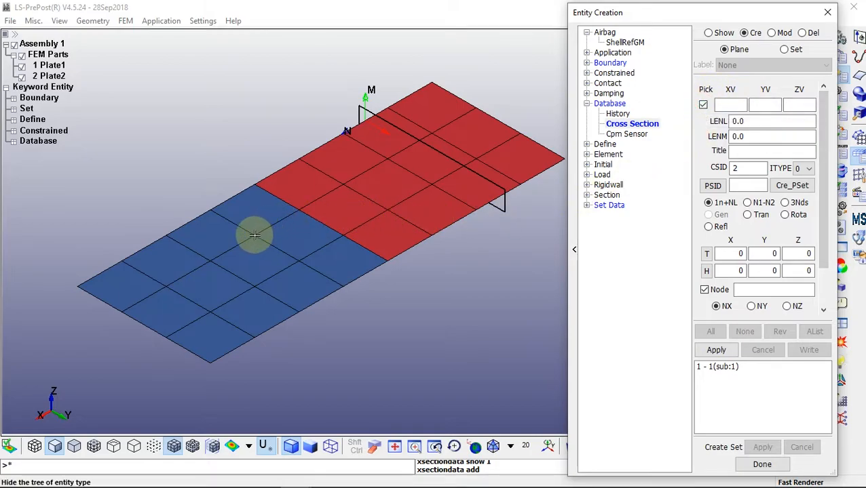
pyautogui.click(254, 235)
pyautogui.click(707, 254)
pyautogui.moveTo(827, 187); pyautogui.dragTo(761, 190)
pyautogui.click(747, 181)
# Define the second plane's normal with its tail at edge node (60, 0, 0) and head at (90, 0, 0)
pyautogui.click(706, 220)
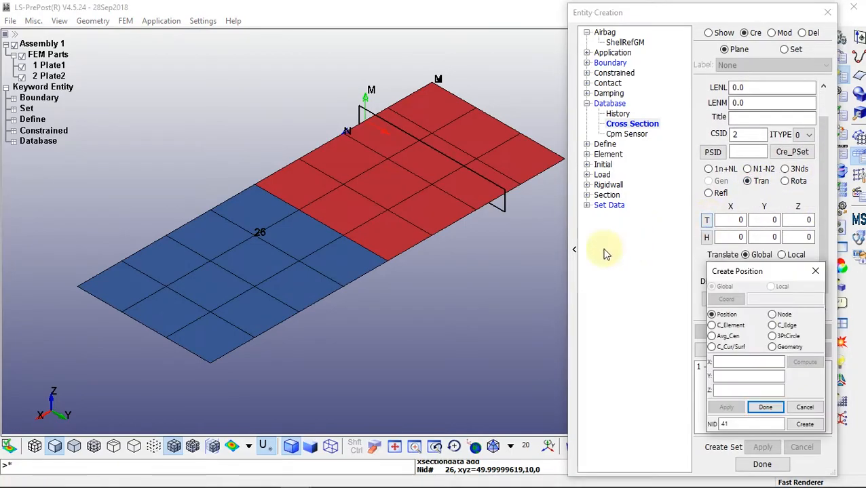
pyautogui.click(773, 315)
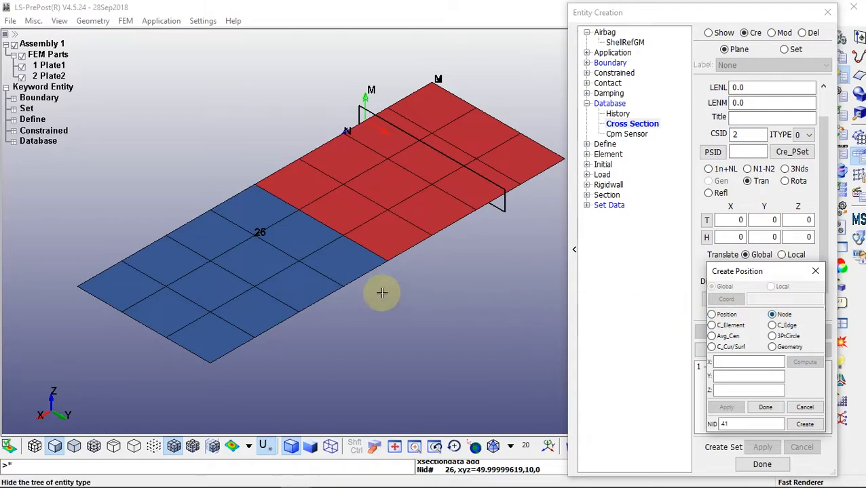
pyautogui.click(166, 236)
pyautogui.click(766, 407)
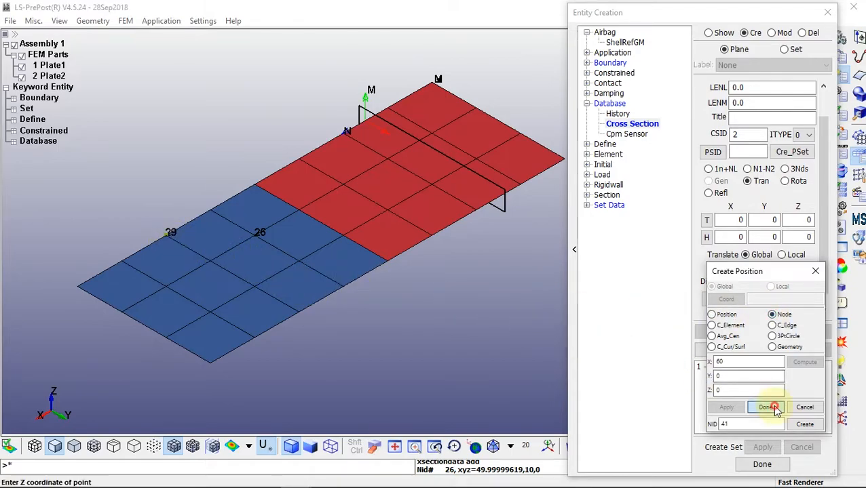
pyautogui.click(706, 237)
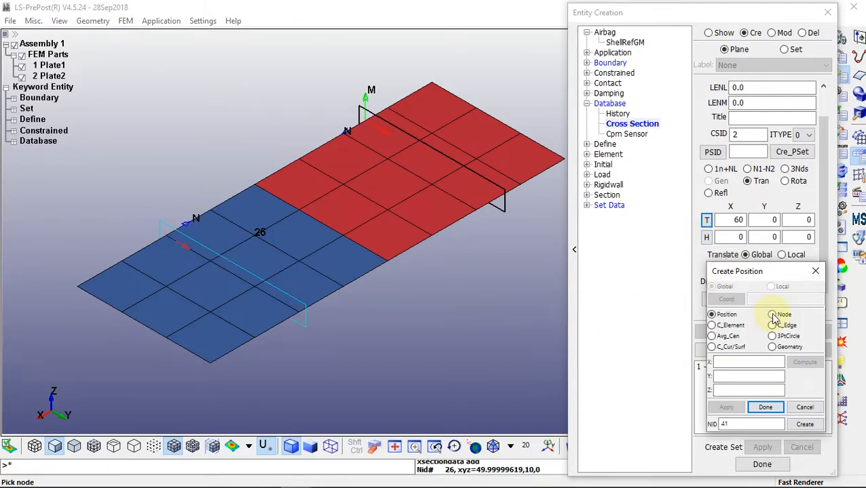
pyautogui.click(123, 260)
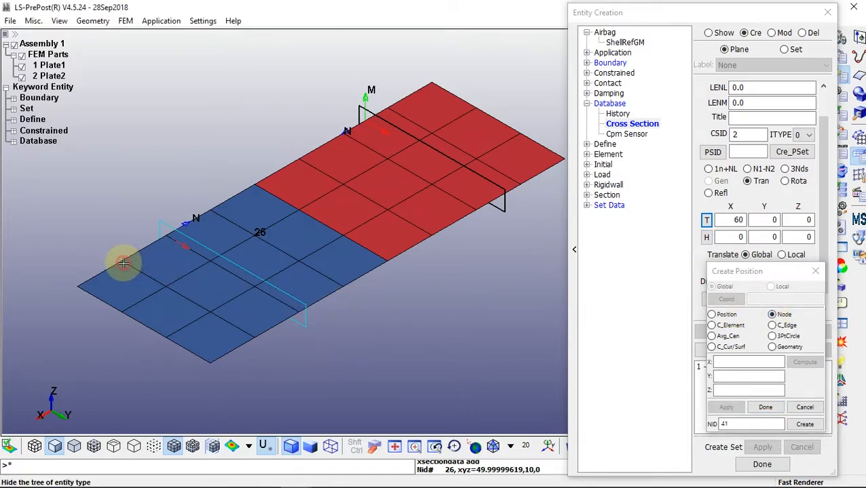
pyautogui.click(766, 407)
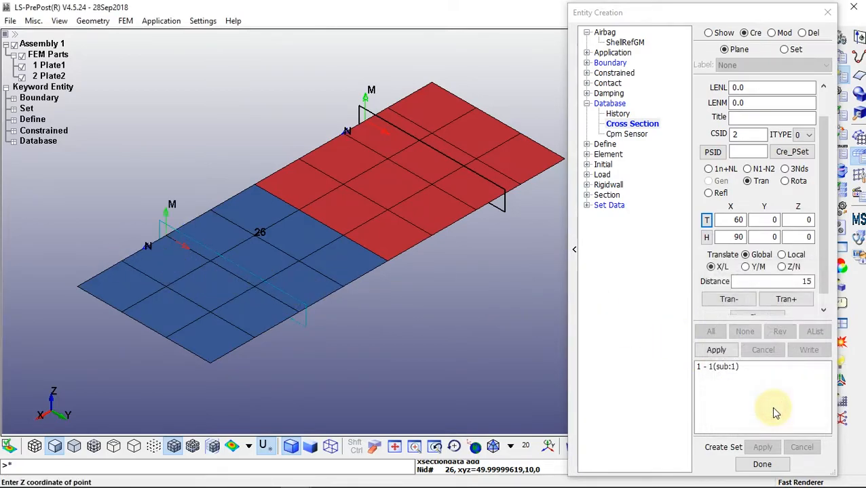
# Translate the second plane by 5 in the positive global X direction, create it and close the entity creation form
pyautogui.scroll(-1, 825, 276)
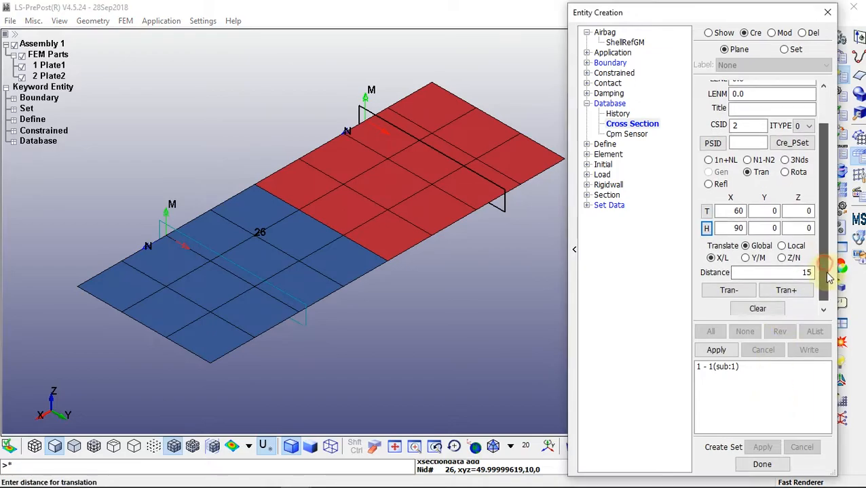
pyautogui.moveTo(796, 268); pyautogui.dragTo(825, 270)
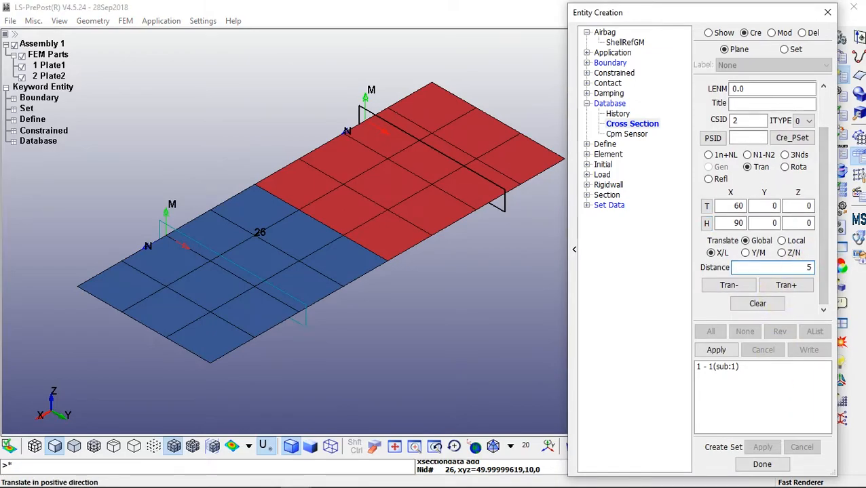
pyautogui.click(787, 285)
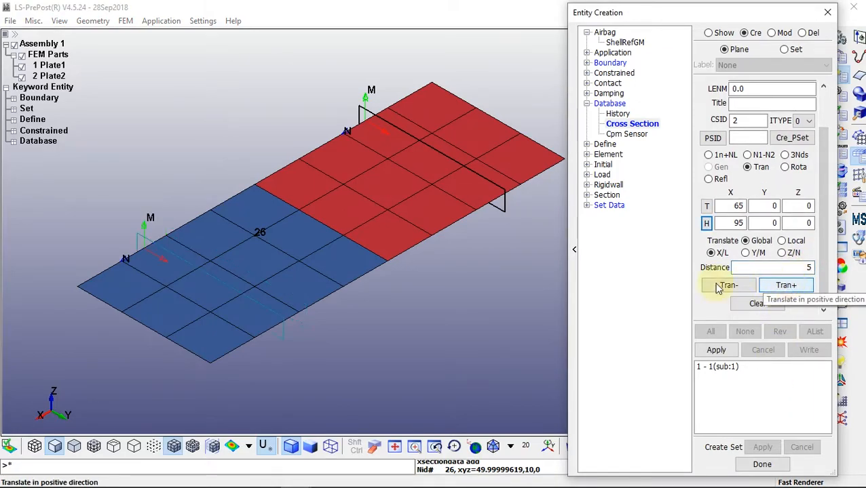
pyautogui.click(717, 351)
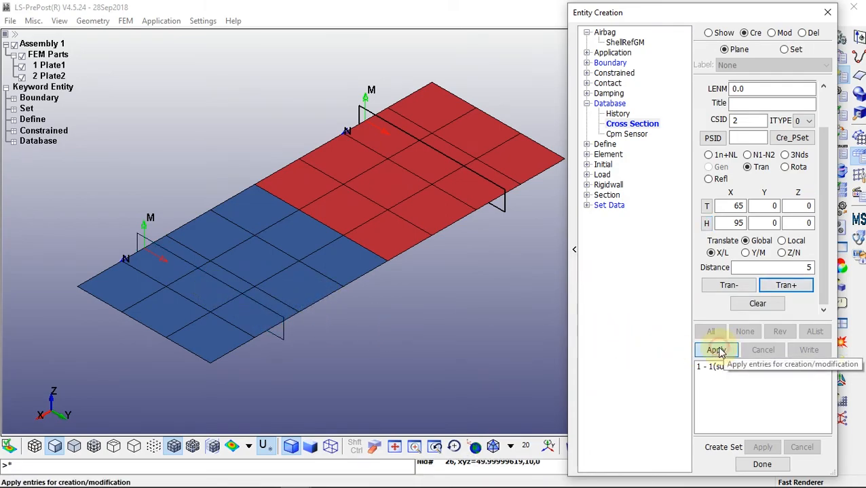
pyautogui.click(763, 464)
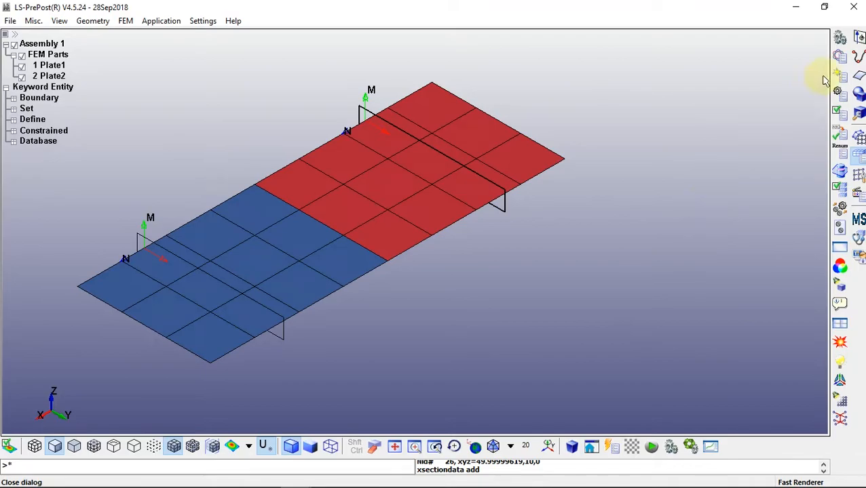
# Hide both cross-section planes from the model view and close the entity creation form
pyautogui.click(841, 74)
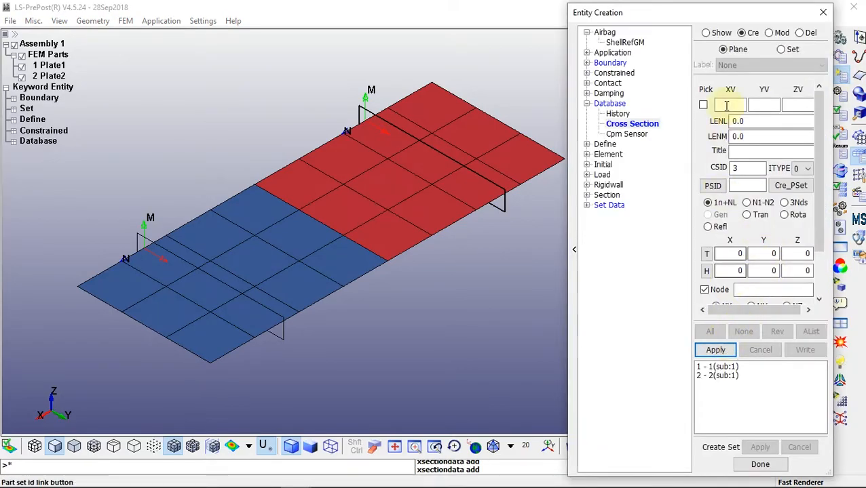
pyautogui.click(717, 34)
pyautogui.click(743, 85)
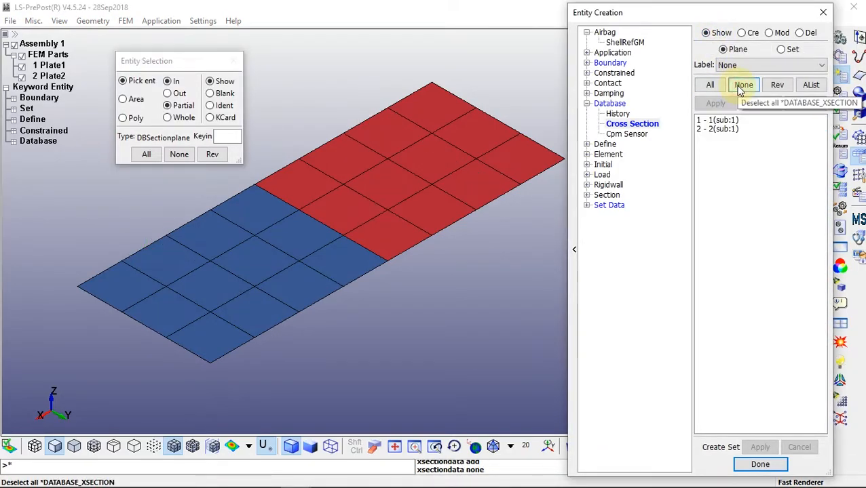
pyautogui.click(761, 465)
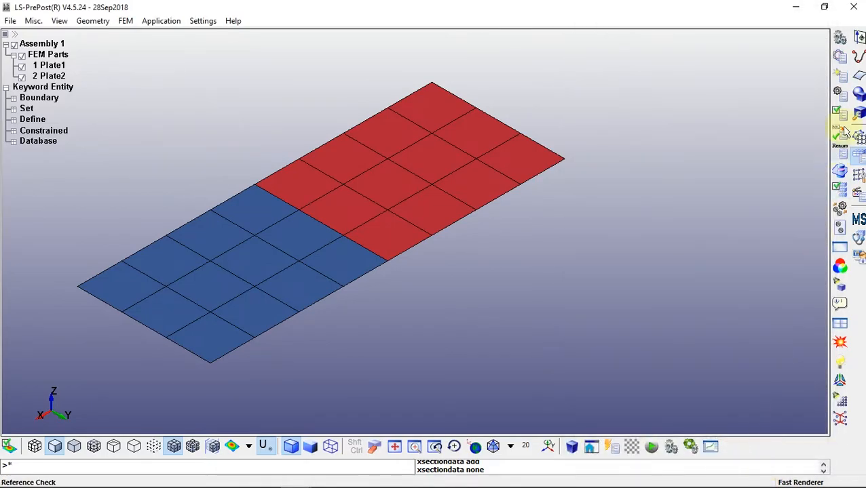
# Start a new DATABASE_EXTENT_BINARY card with IEVERP set to 1
pyautogui.click(840, 56)
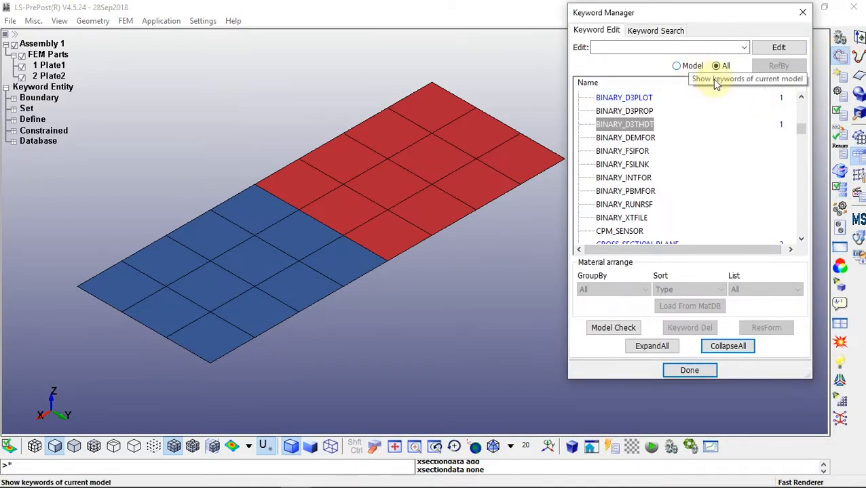
pyautogui.scroll(-2, 798, 129)
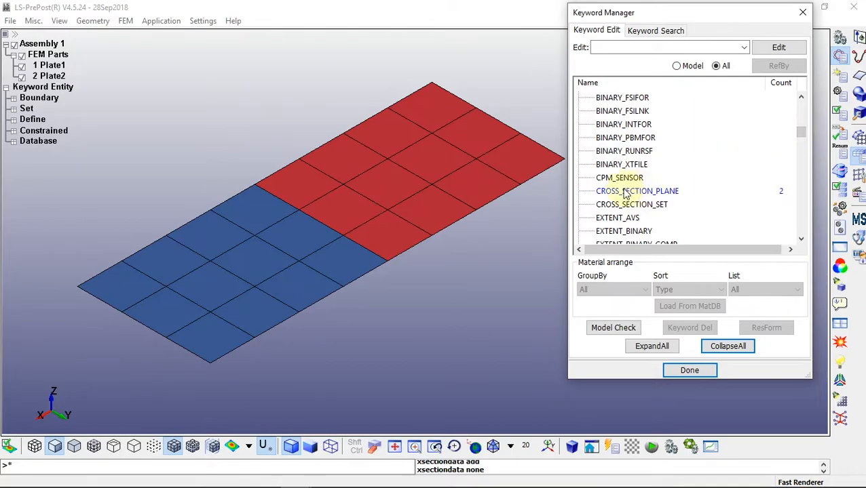
pyautogui.scroll(-1, 801, 134)
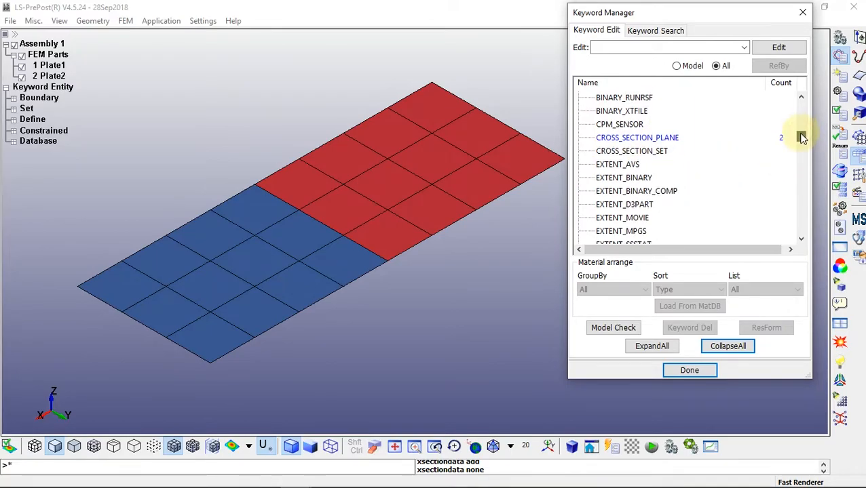
pyautogui.doubleClick(624, 178)
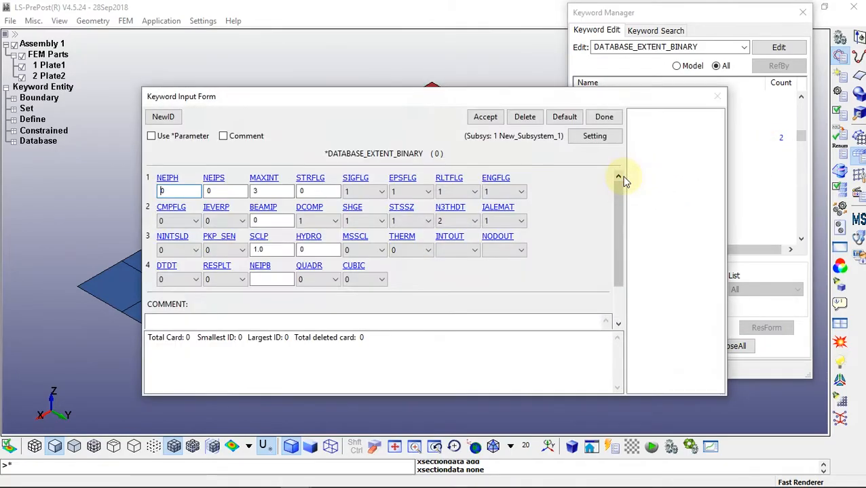
pyautogui.click(165, 120)
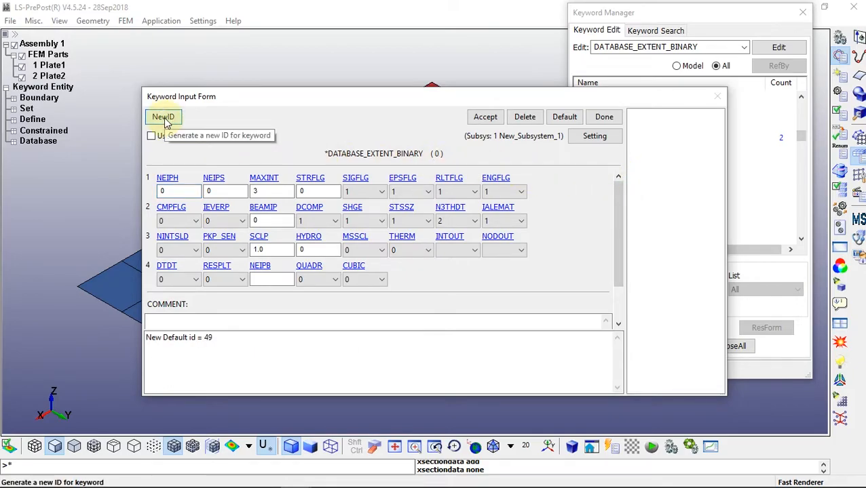
pyautogui.click(227, 221)
pyautogui.click(226, 246)
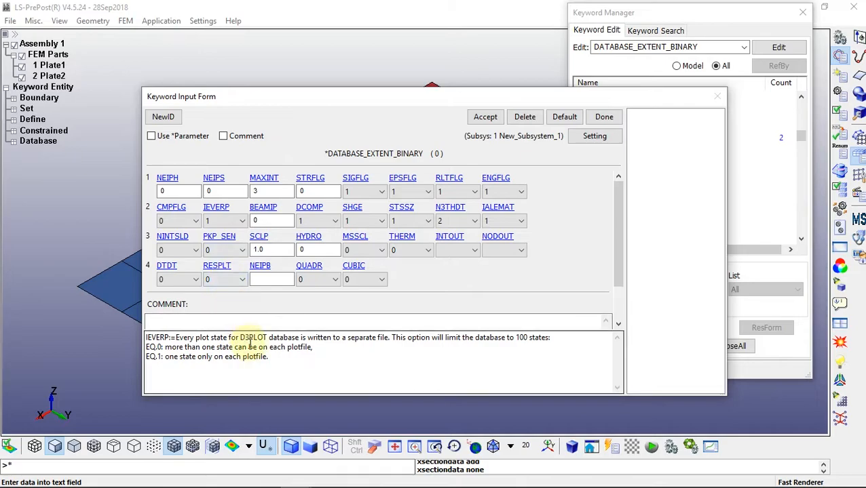
# Review the IEVERP option description, accept the DATABASE_EXTENT_BINARY card and close its form, saving the changed data
pyautogui.moveTo(269, 360); pyautogui.dragTo(201, 371)
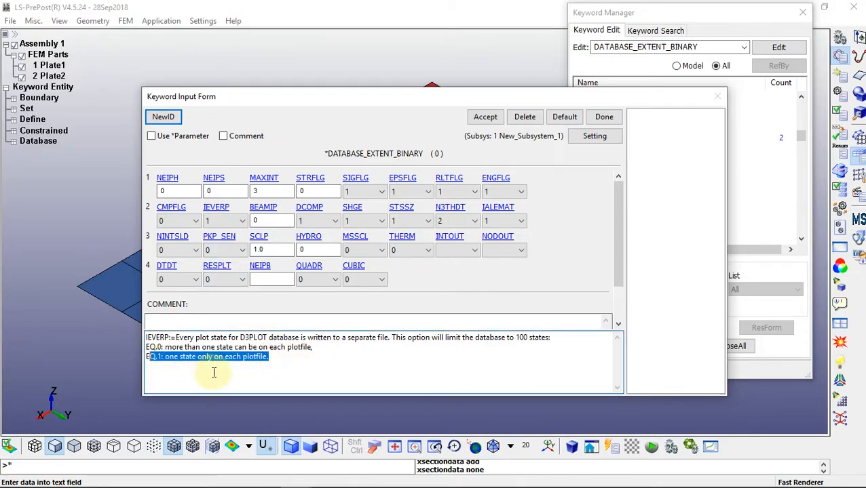
pyautogui.click(215, 373)
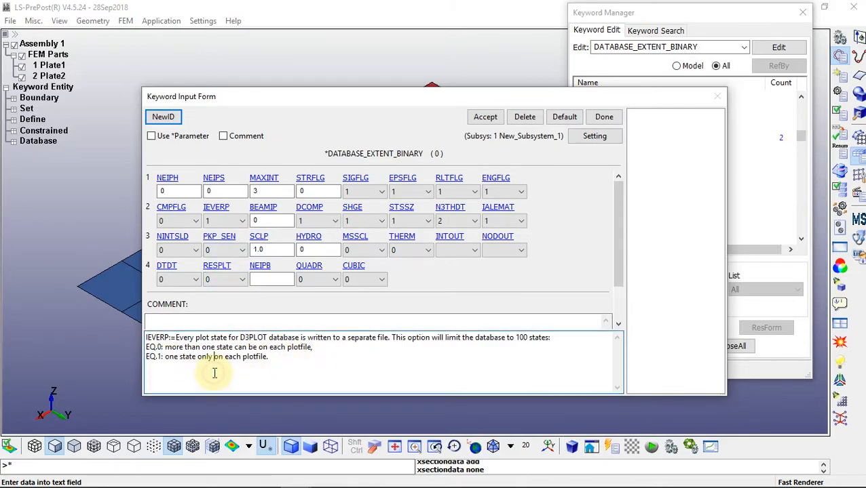
pyautogui.click(485, 118)
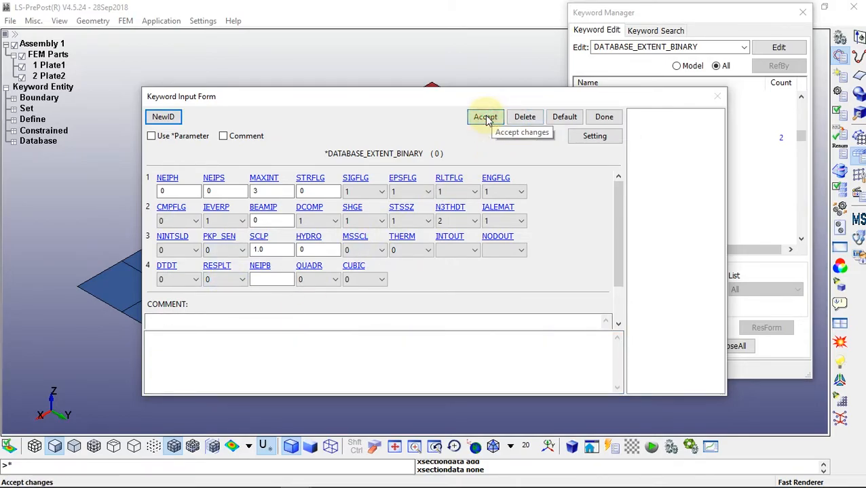
pyautogui.click(605, 117)
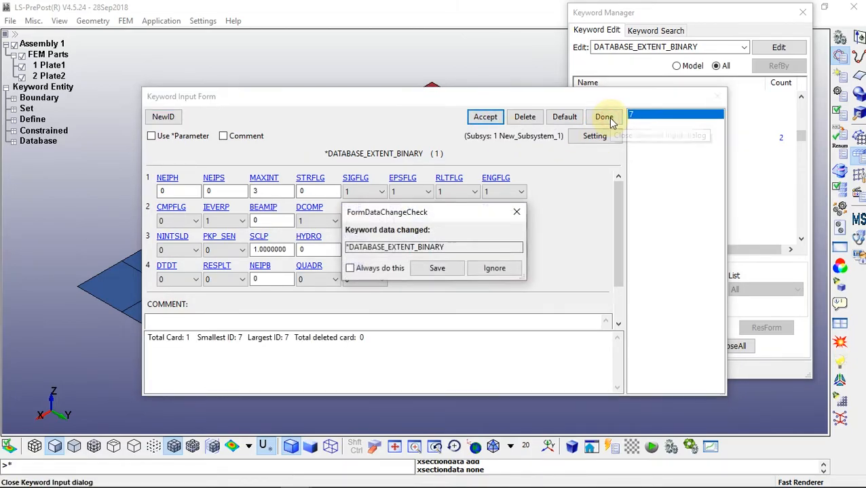
pyautogui.click(423, 269)
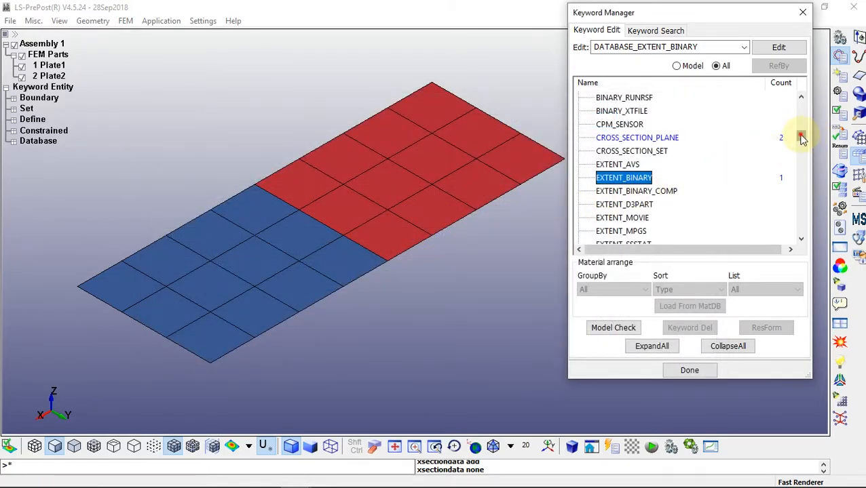
# Start a DATABASE_HISTORY_NODE card and, with Plate2 hidden, pick Plate1's nodes 3 and 19 as ID1 and ID2
pyautogui.moveTo(800, 137); pyautogui.dragTo(800, 163)
pyautogui.doubleClick(636, 206)
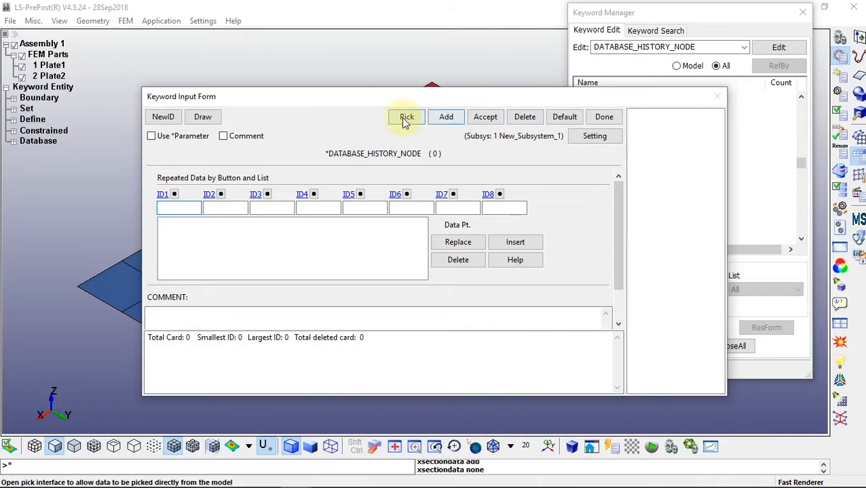
pyautogui.click(406, 119)
pyautogui.moveTo(427, 185); pyautogui.dragTo(214, 60)
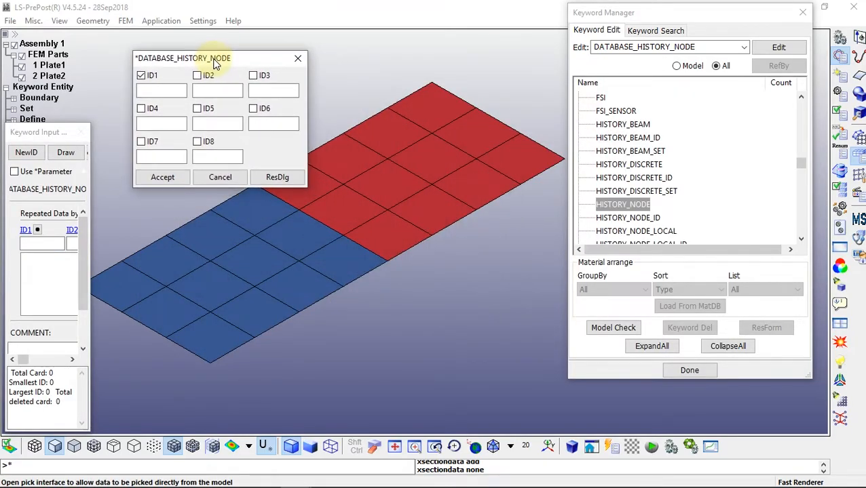
pyautogui.click(22, 76)
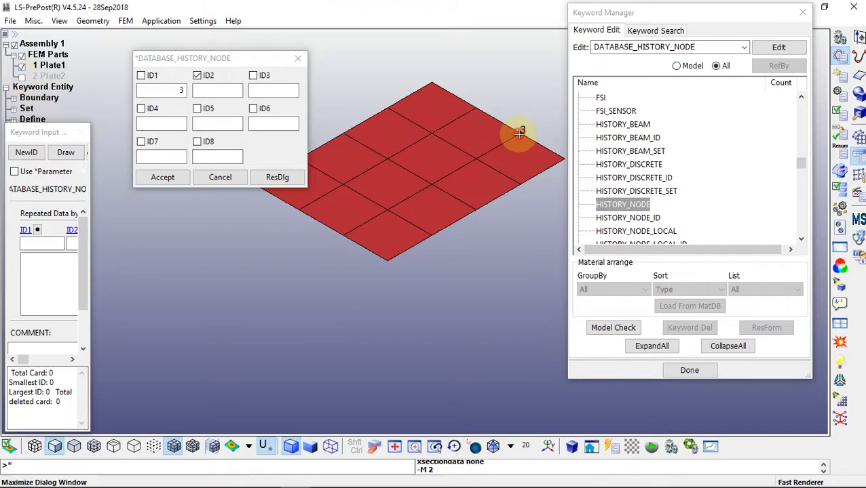
pyautogui.click(346, 234)
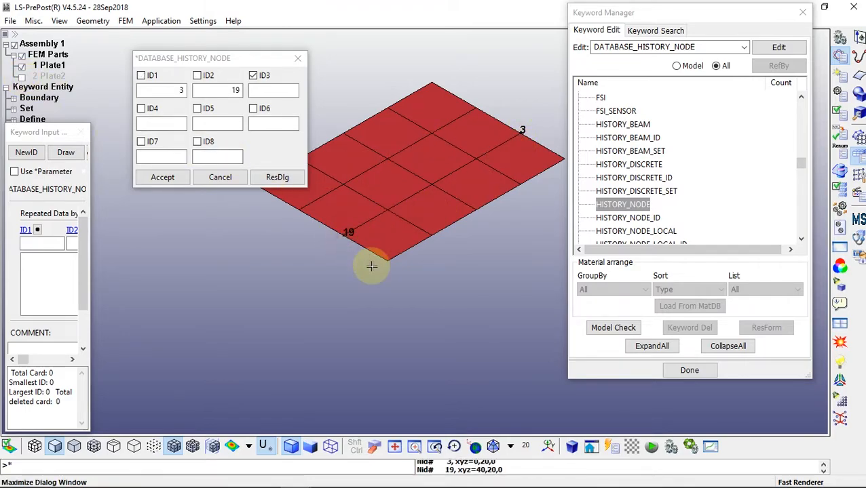
# Show Plate2 with Plate1 hidden and pick its nodes 23 and 39 as ID3 and ID4
pyautogui.click(21, 76)
pyautogui.click(22, 65)
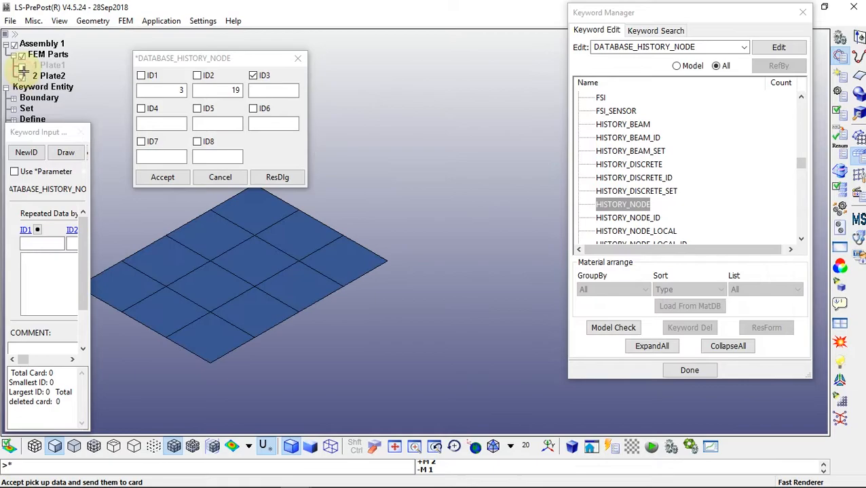
pyautogui.click(342, 242)
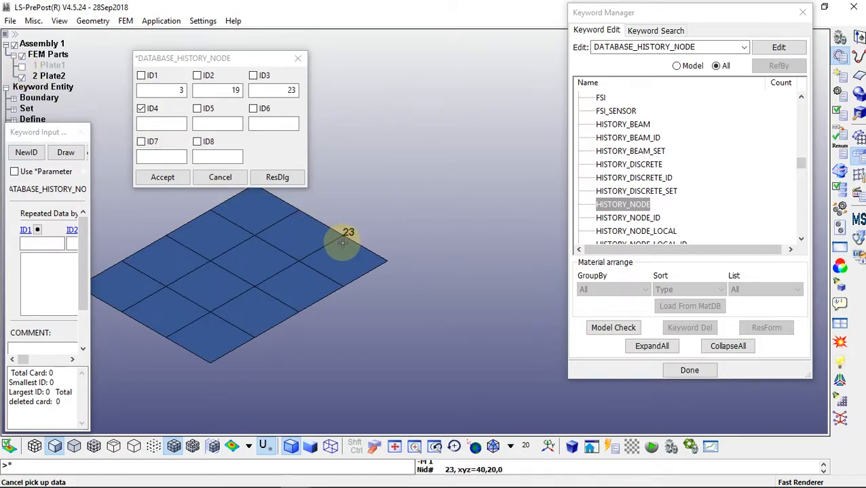
pyautogui.click(168, 337)
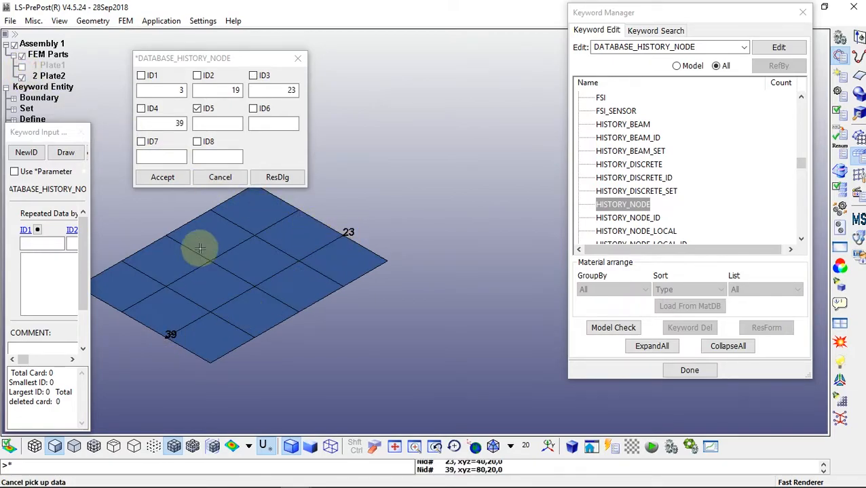
# Insert the picked nodes as a data point in the DATABASE_HISTORY_NODE card, accept the card and close the form
pyautogui.click(163, 177)
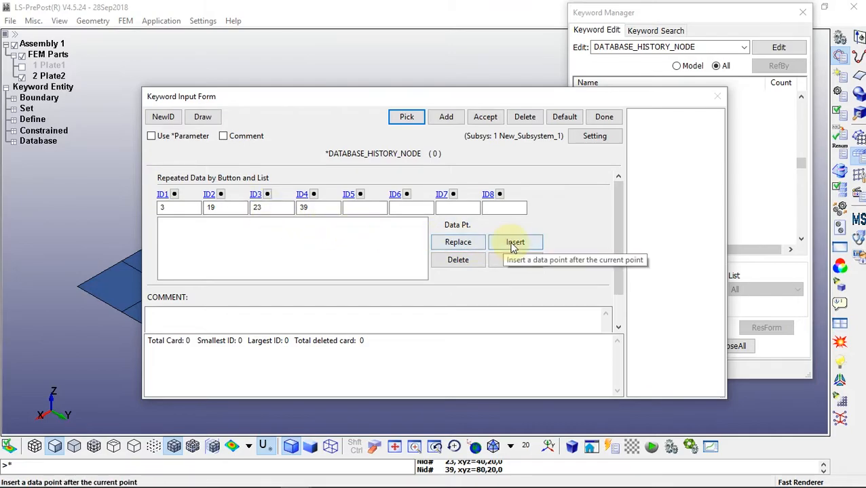
pyautogui.click(514, 245)
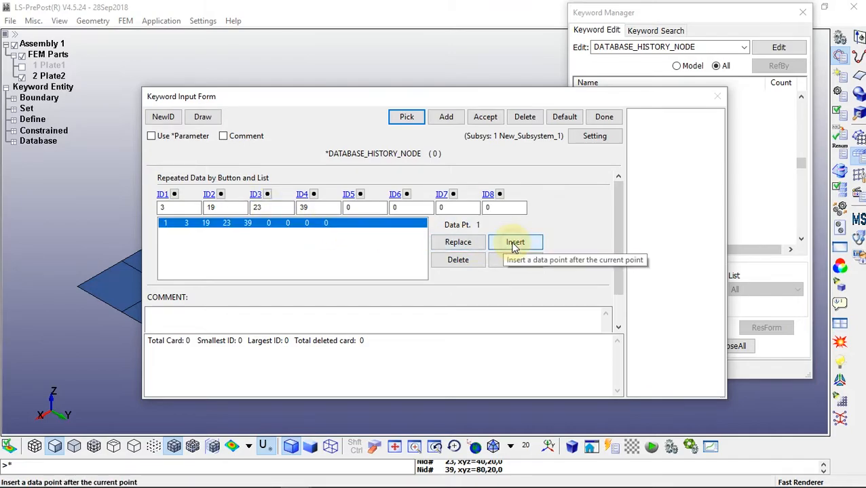
pyautogui.click(483, 119)
pyautogui.click(604, 117)
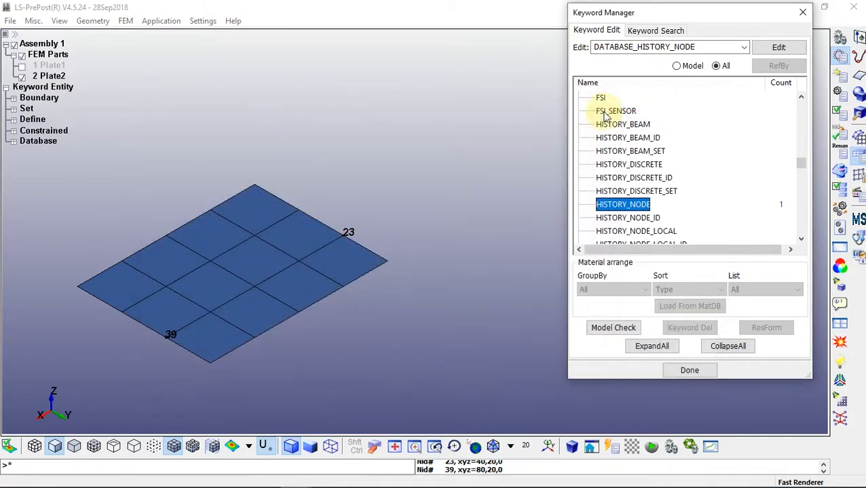
# Collapse the keyword list, limit it to keywords of the current model and show Plate1 again
pyautogui.click(732, 350)
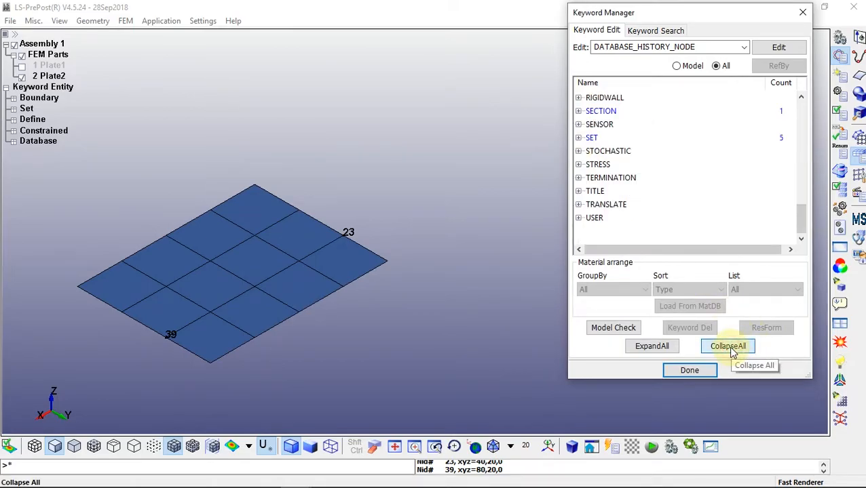
pyautogui.click(678, 66)
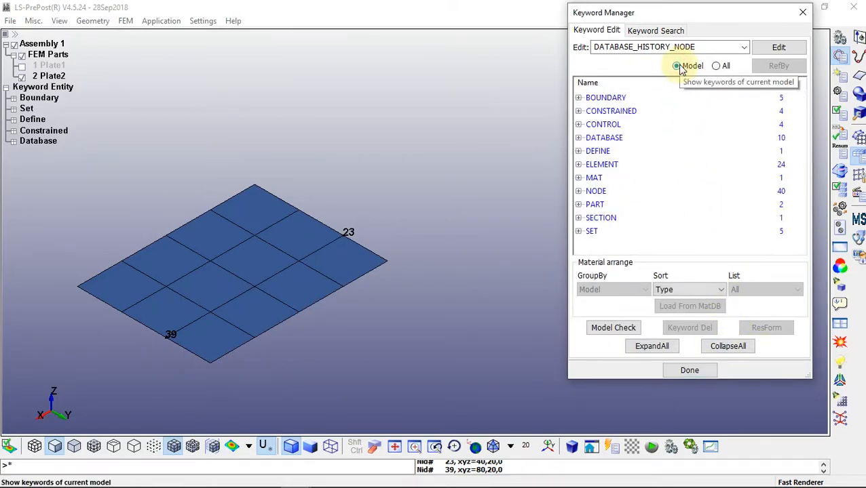
pyautogui.click(22, 66)
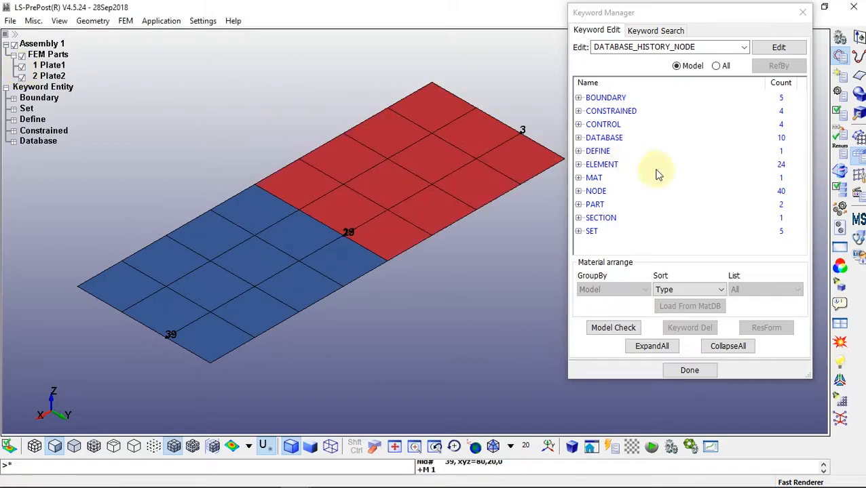
pyautogui.doubleClick(662, 125)
pyautogui.click(578, 125)
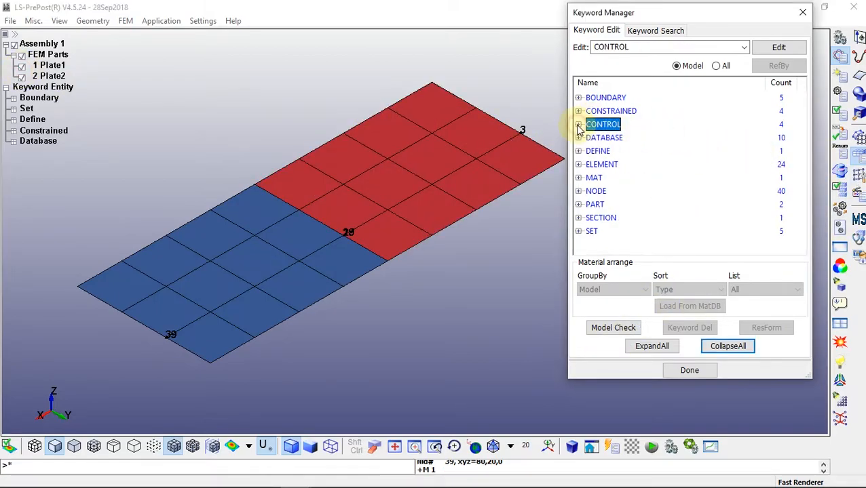
# Assign section 1 and material 1 to Plate1 in the PART keyword and accept the change
pyautogui.click(578, 204)
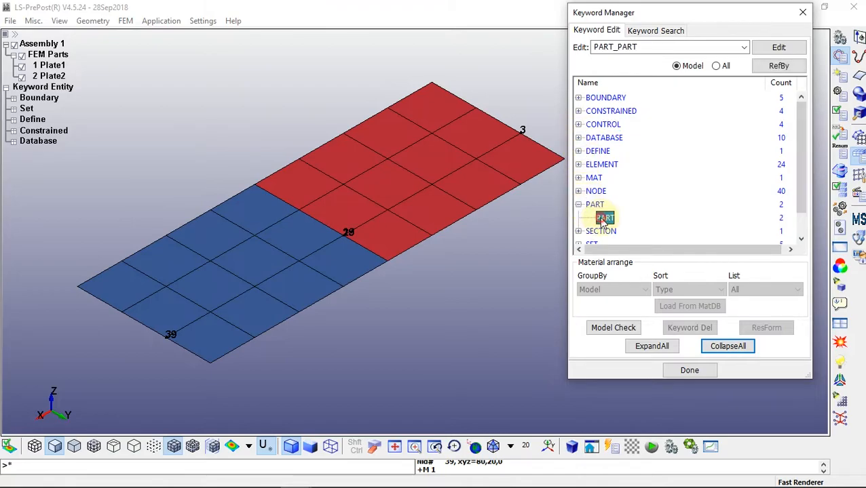
pyautogui.doubleClick(603, 220)
pyautogui.click(230, 206)
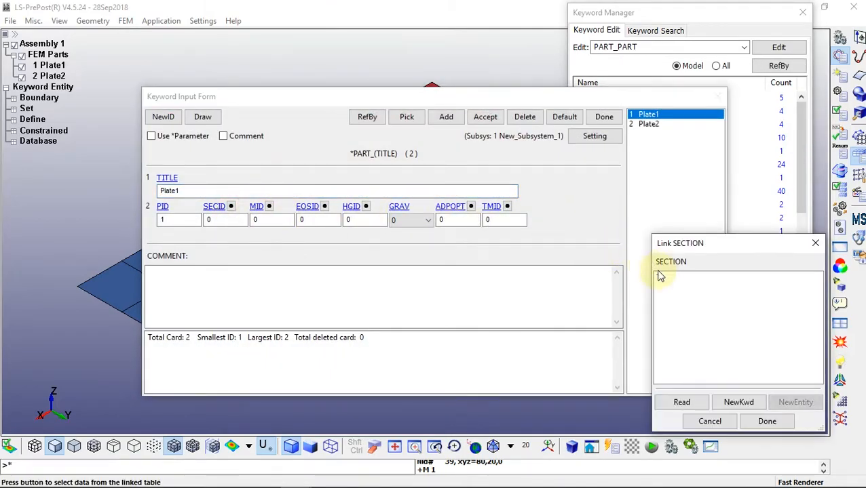
pyautogui.doubleClick(658, 277)
pyautogui.click(267, 206)
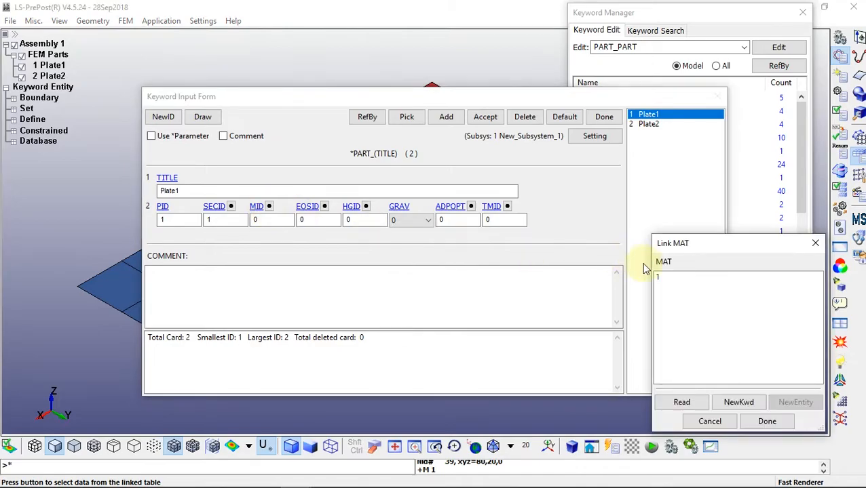
pyautogui.doubleClick(665, 280)
pyautogui.click(482, 116)
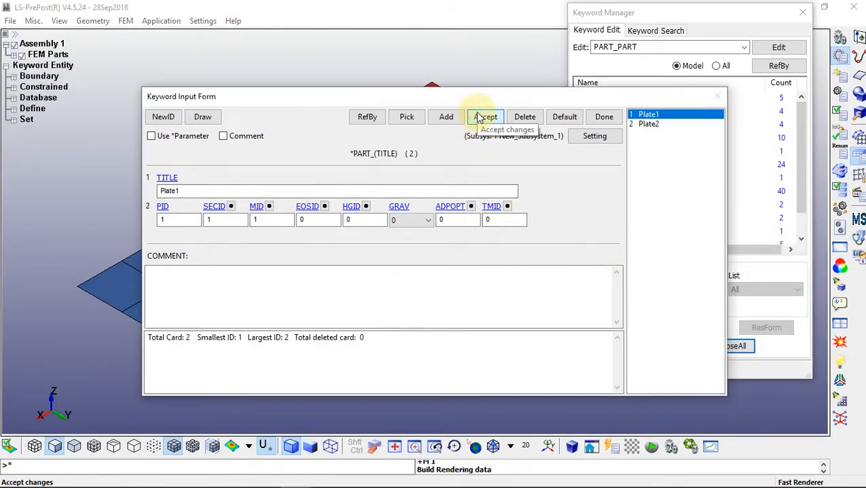
# Assign section 1 and material 1 to Plate2, recheck both part cards and close the PART form
pyautogui.click(644, 125)
pyautogui.click(224, 207)
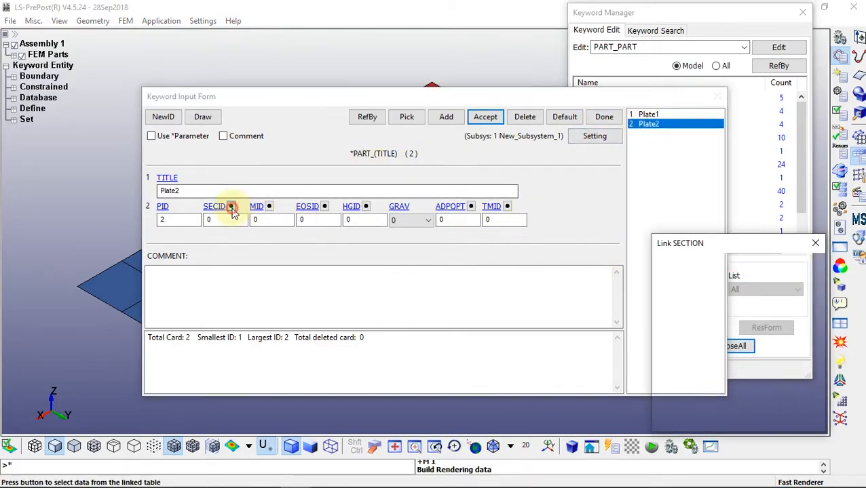
pyautogui.doubleClick(666, 276)
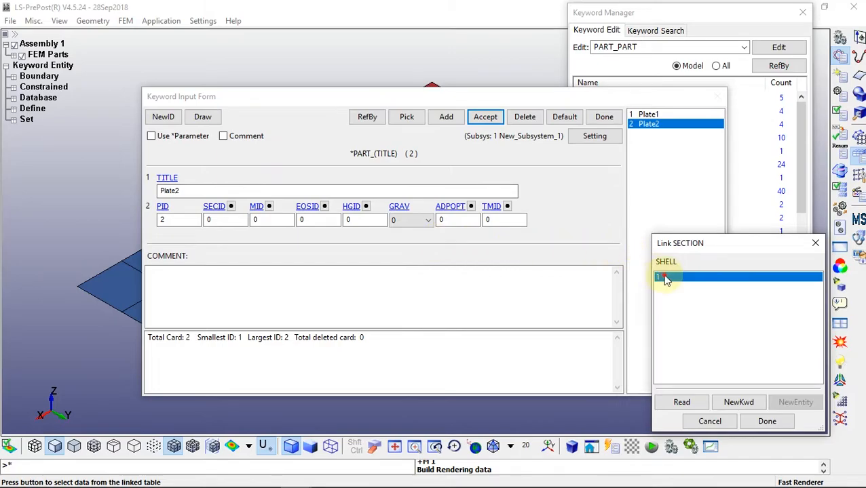
pyautogui.click(258, 207)
pyautogui.doubleClick(663, 279)
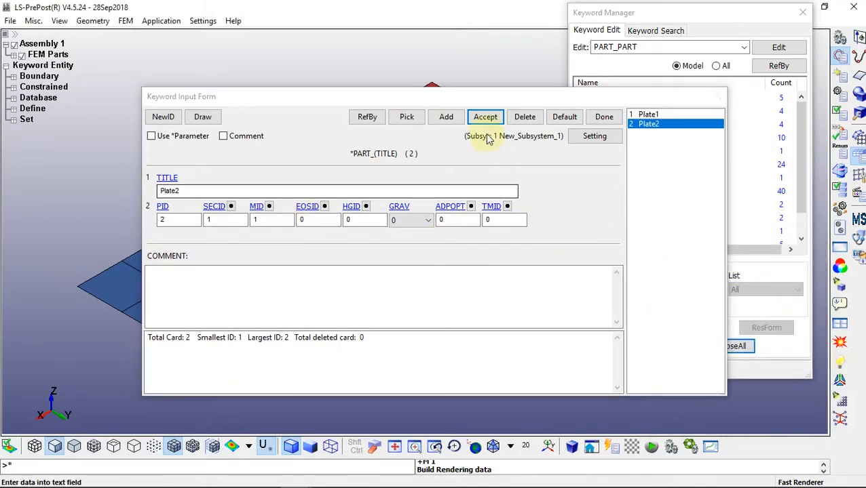
pyautogui.click(646, 115)
pyautogui.click(648, 124)
pyautogui.click(603, 119)
pyautogui.click(595, 204)
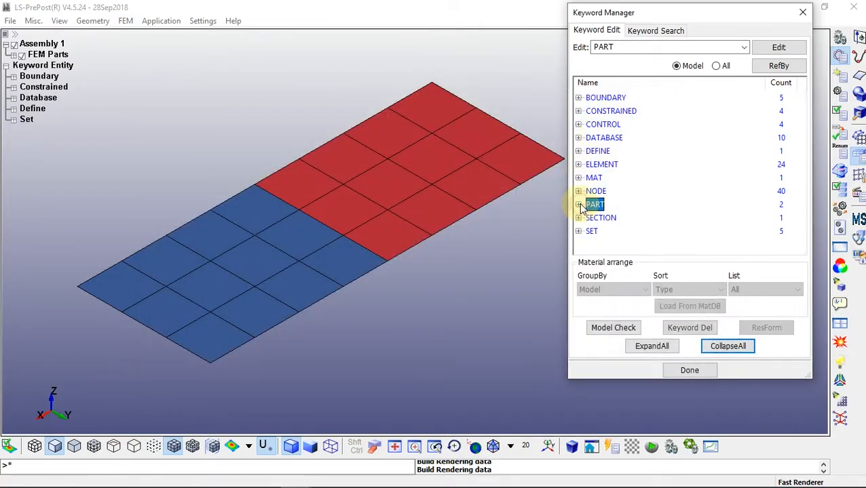
# Run the model check and view the keyword check results
pyautogui.click(607, 324)
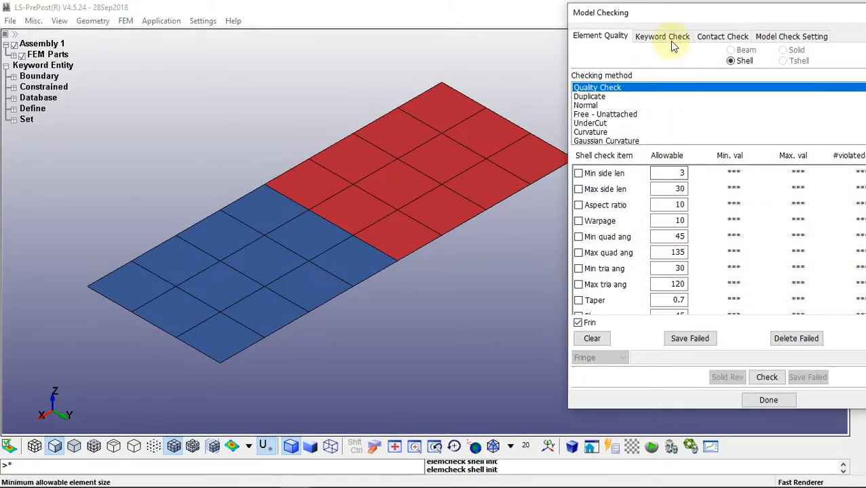
pyautogui.click(671, 38)
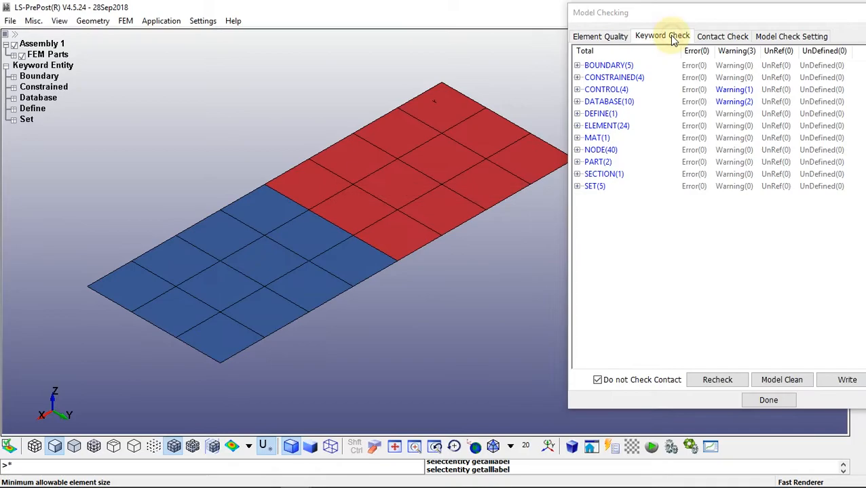
# Close the model check and keyword manager, and name the keyword output file Sample3 in the constrained_butt-weld folder on the desktop
pyautogui.click(768, 399)
pyautogui.click(689, 370)
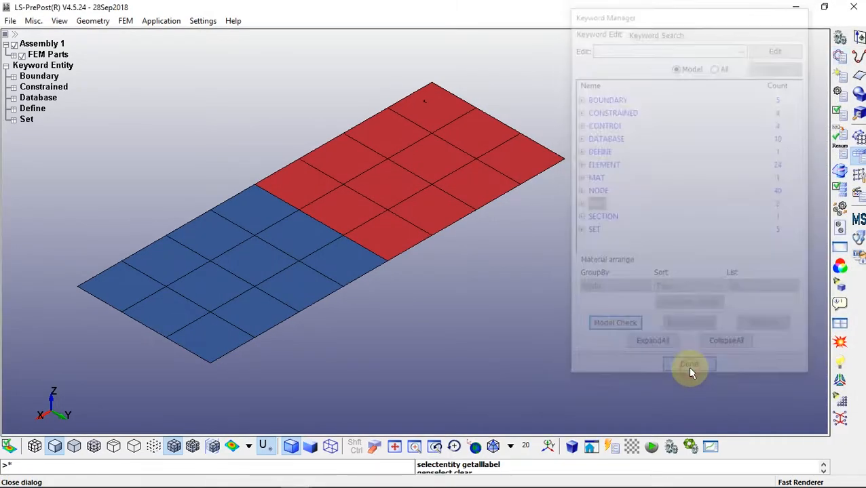
pyautogui.click(10, 21)
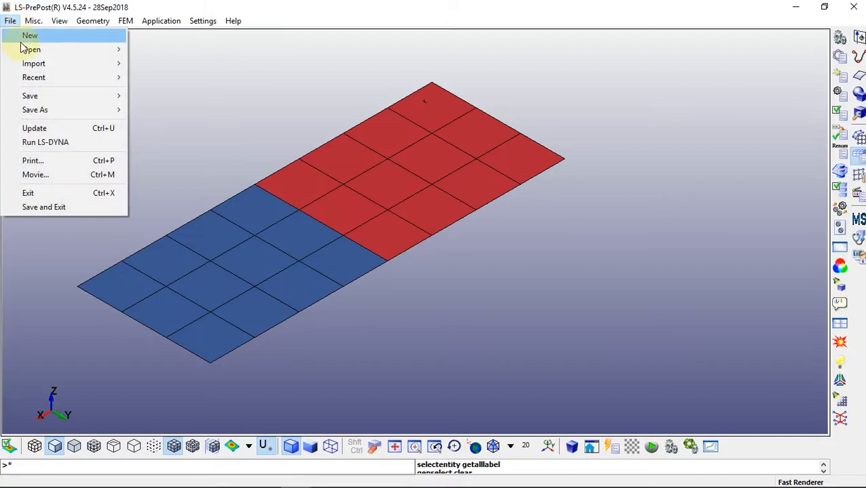
pyautogui.moveTo(37, 97)
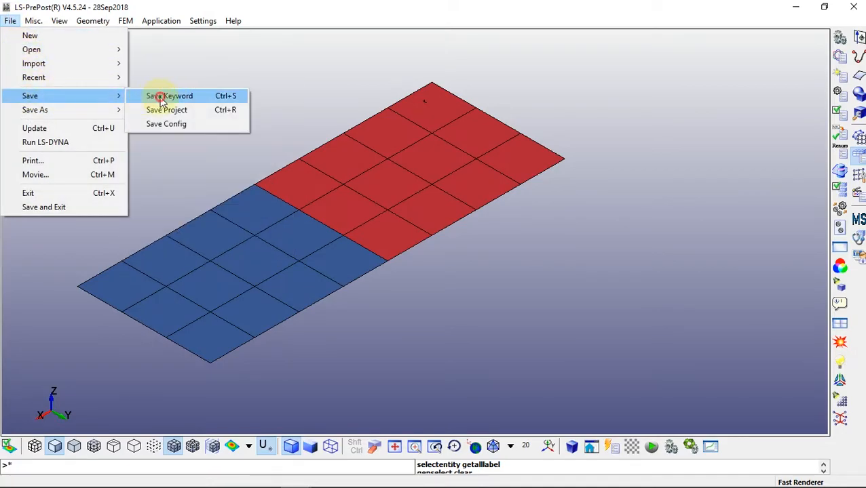
pyautogui.click(163, 97)
pyautogui.click(284, 100)
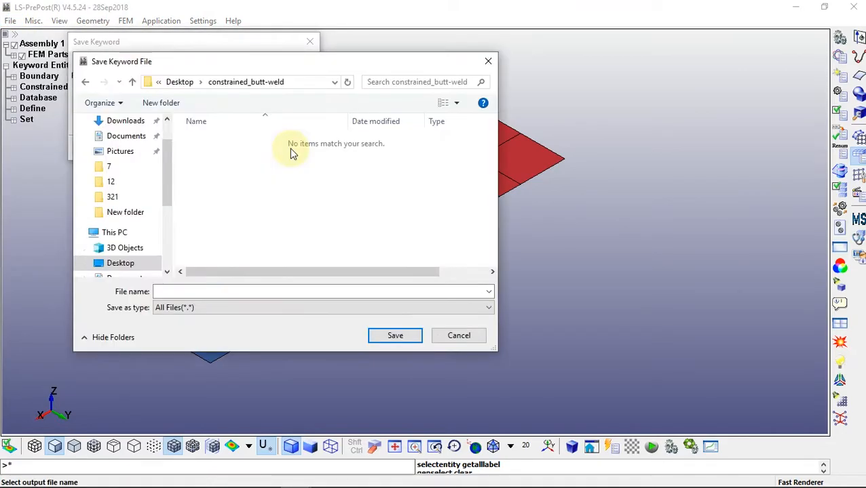
pyautogui.click(209, 291)
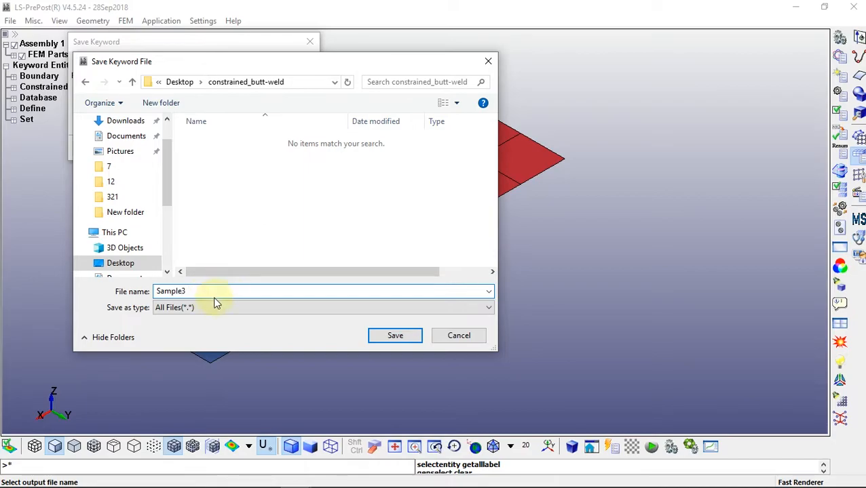
pyautogui.click(393, 336)
# Save the keyword file with output version V971_R10 and close the pre-processor
pyautogui.click(178, 119)
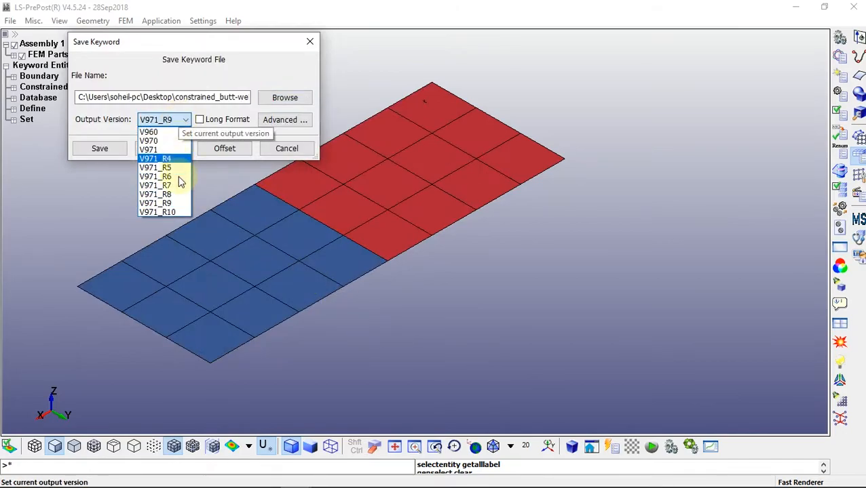
pyautogui.click(174, 212)
pyautogui.click(99, 148)
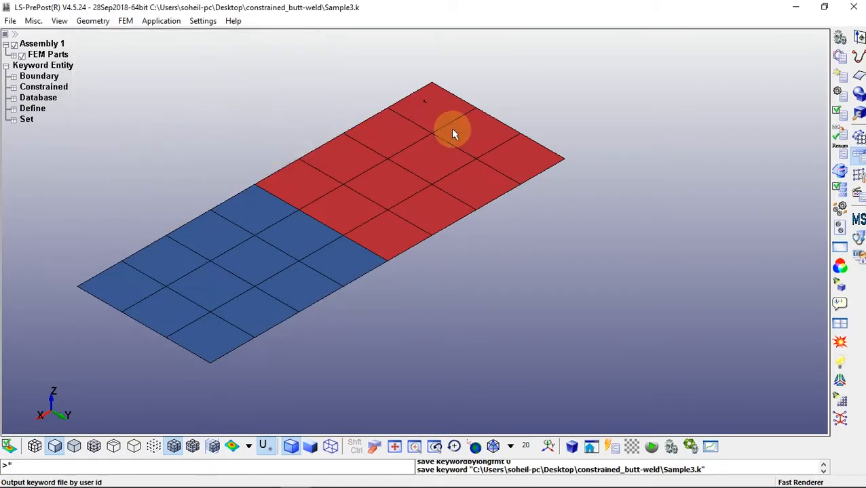
pyautogui.click(855, 7)
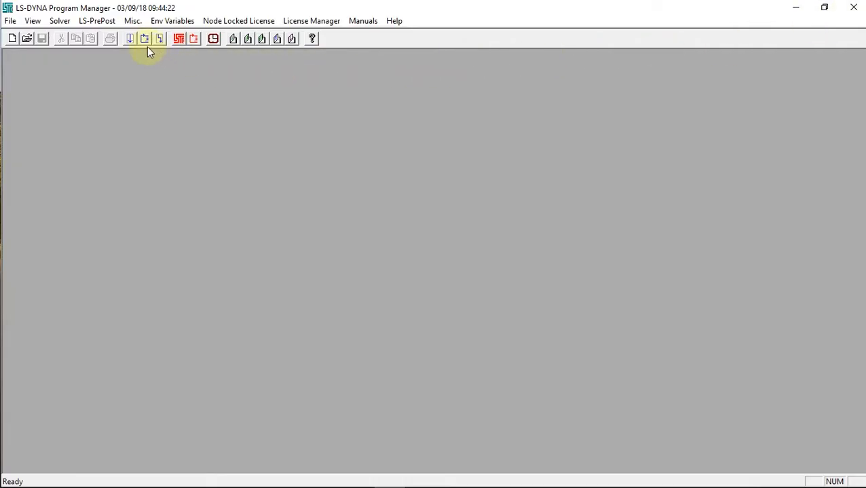
# Start a new analysis in LS-DYNA Program Manager with Sample3 from the desktop's constrained_butt-weld folder as input file
pyautogui.click(129, 40)
pyautogui.click(460, 175)
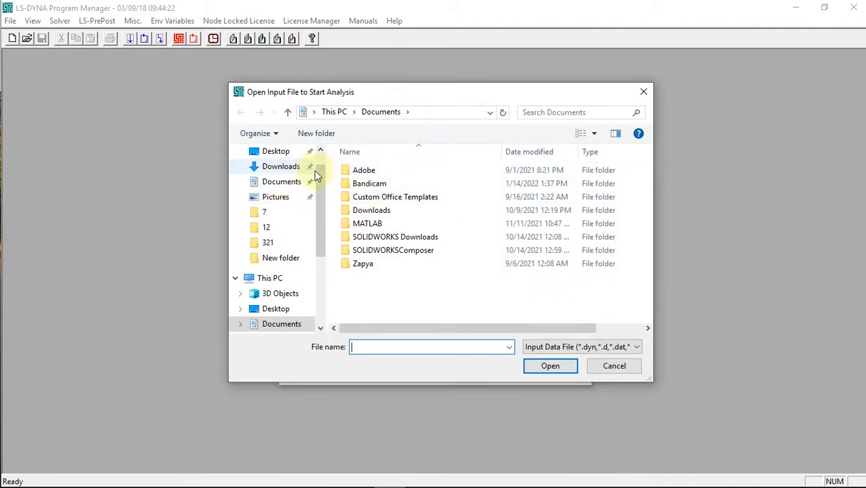
pyautogui.scroll(1, 316, 166)
pyautogui.click(276, 177)
pyautogui.doubleClick(432, 194)
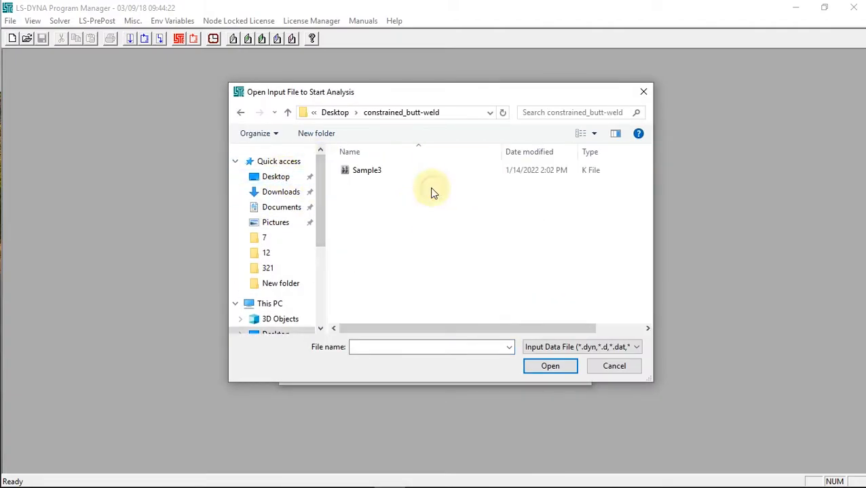
pyautogui.doubleClick(368, 172)
# Run the analysis with 8 CPUs and 100m memory, and close the solver window once the run finishes
pyautogui.click(345, 245)
pyautogui.click(343, 288)
pyautogui.doubleClick(418, 246)
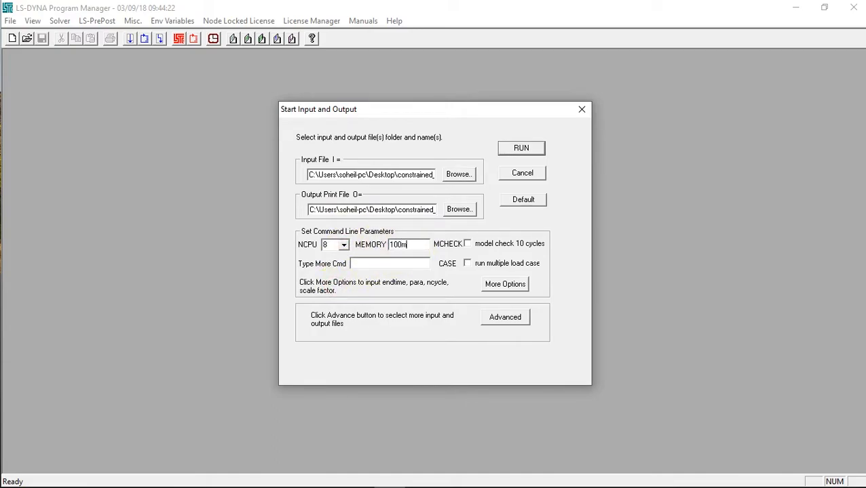
pyautogui.click(516, 151)
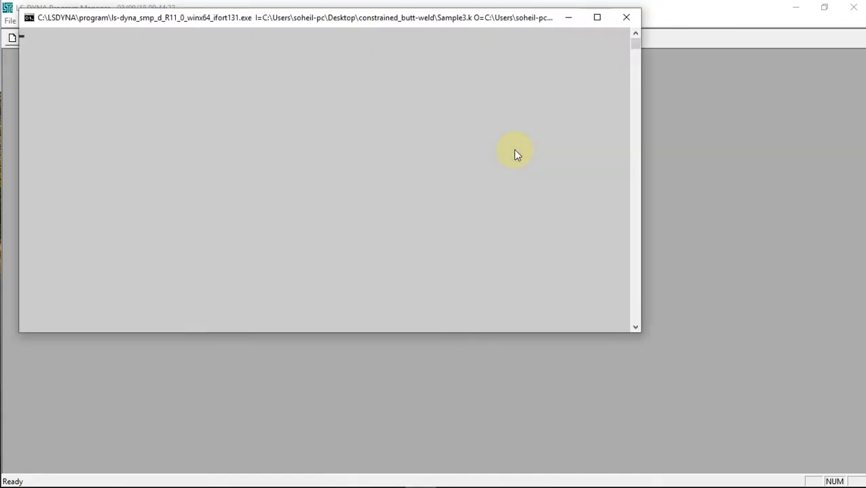
pyautogui.click(596, 19)
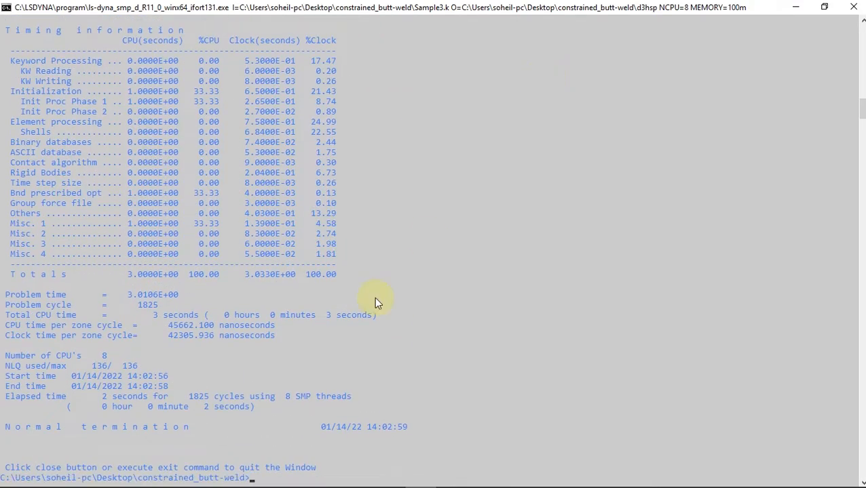
pyautogui.click(857, 6)
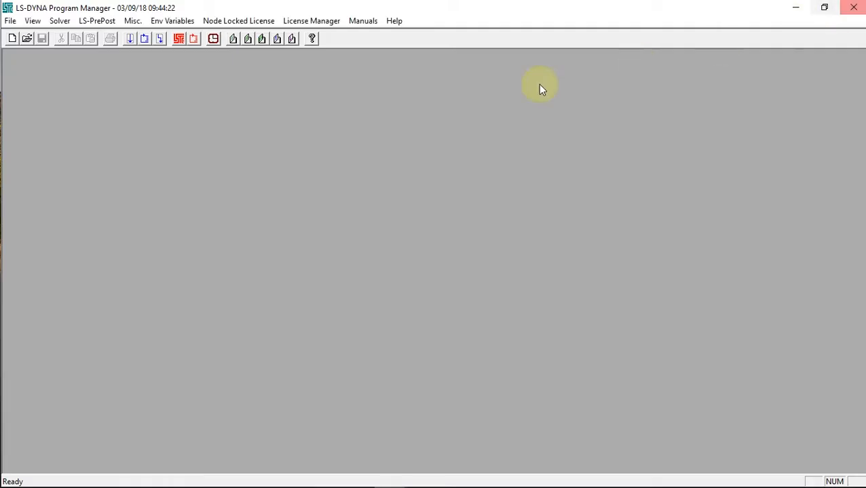
# Launch LS-PrePost, open the d3plot results from the constrained_butt-weld folder, and play and stop the deformation animation
pyautogui.click(178, 40)
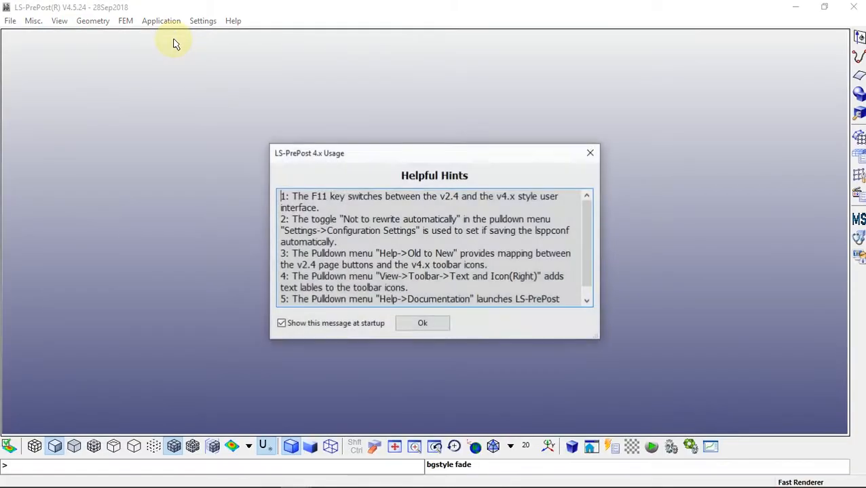
pyautogui.click(412, 325)
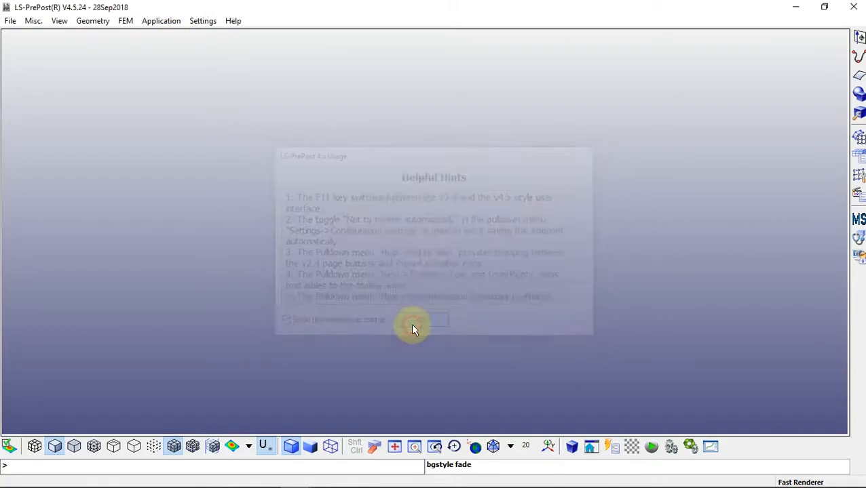
pyautogui.click(8, 22)
pyautogui.moveTo(19, 54)
pyautogui.click(167, 47)
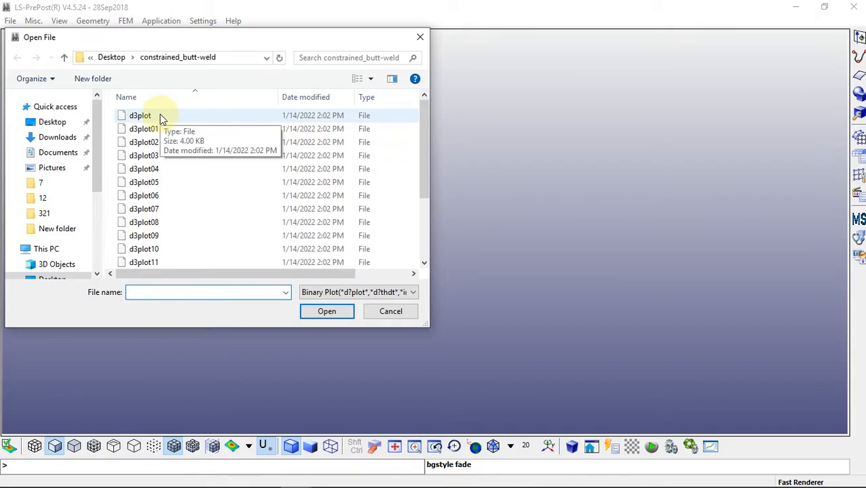
pyautogui.doubleClick(162, 120)
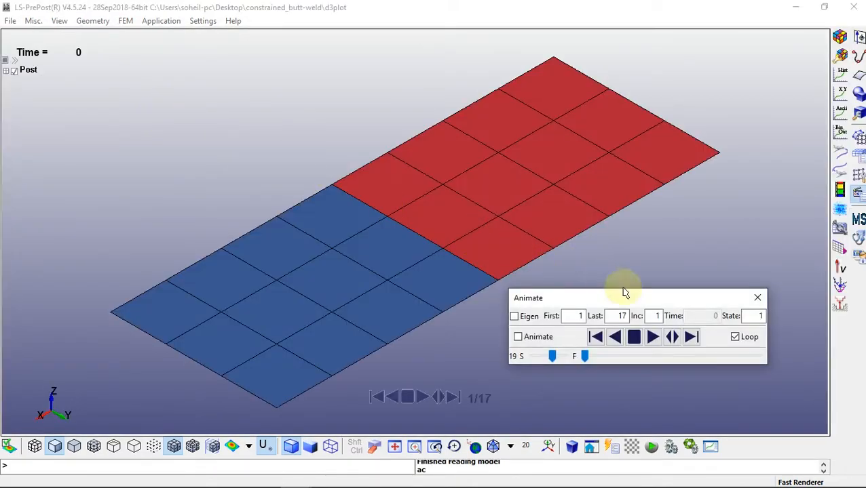
pyautogui.click(652, 337)
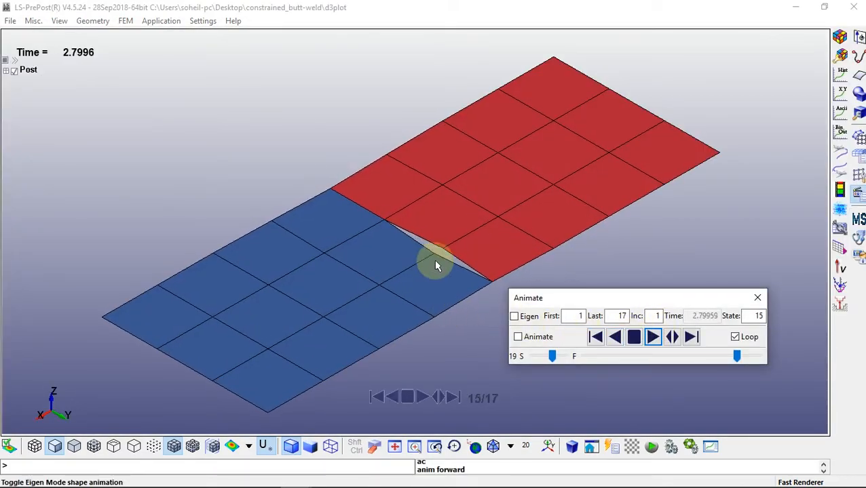
pyautogui.click(633, 337)
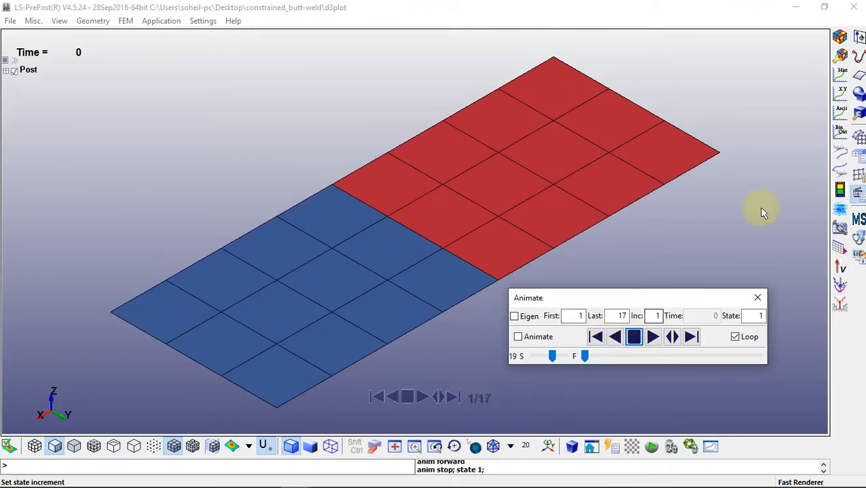
# Animate the plates with a Von Mises stress fringe, and switch the fringe component to pressure
pyautogui.click(840, 36)
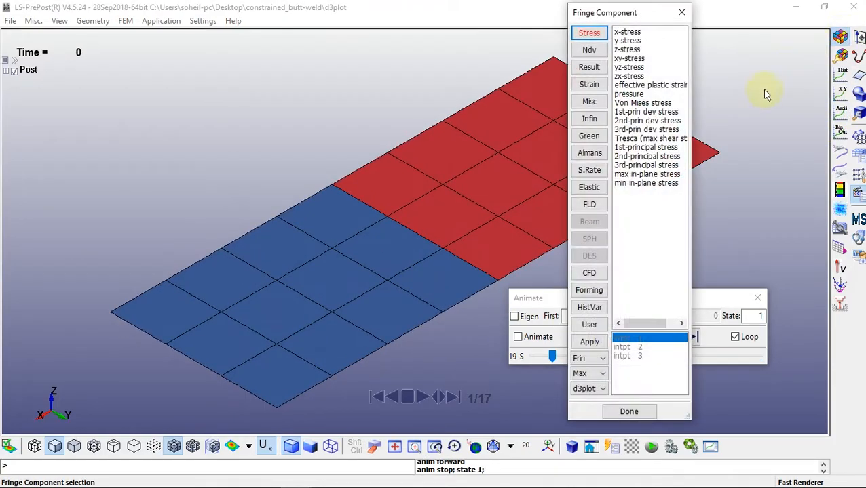
pyautogui.click(635, 103)
pyautogui.moveTo(709, 300); pyautogui.dragTo(225, 58)
pyautogui.click(166, 99)
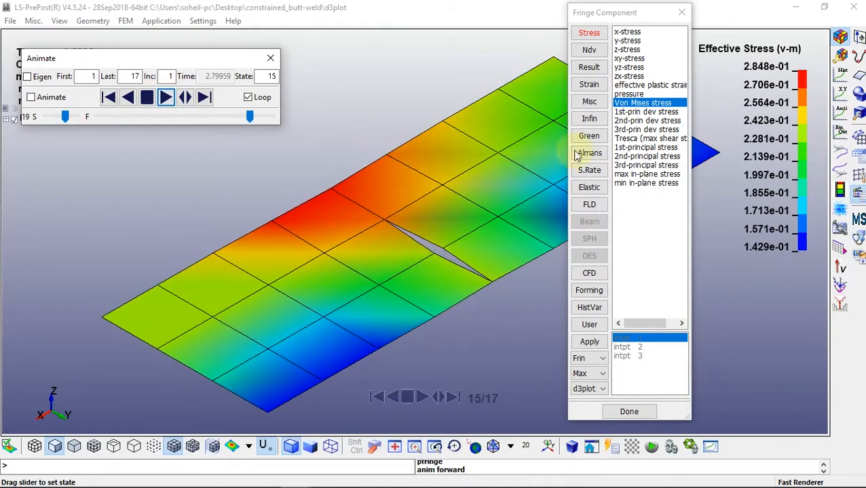
pyautogui.click(631, 95)
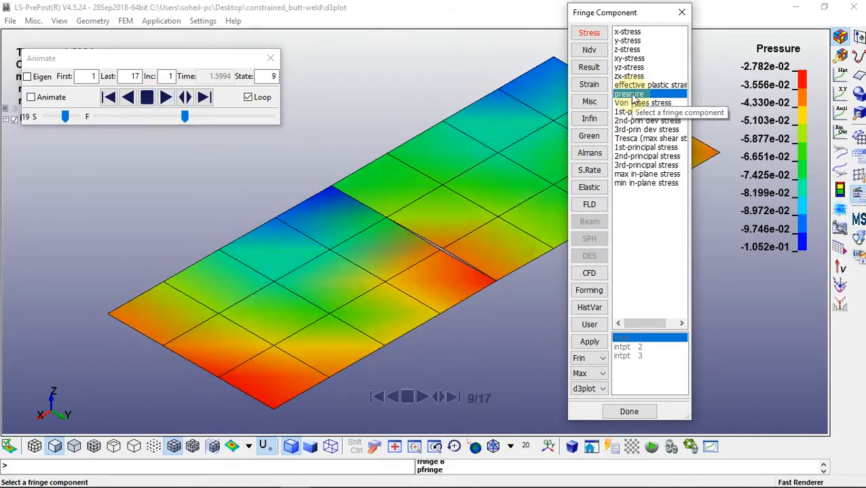
pyautogui.click(680, 13)
# Stop the animation, load the secforc ASCII output, and plot the X-force of Sec-1, closing the plot after viewing
pyautogui.click(841, 112)
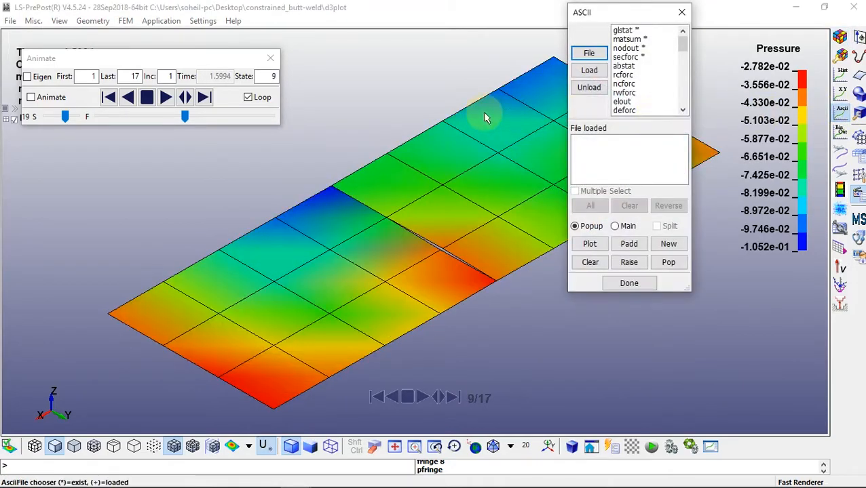
pyautogui.click(146, 97)
pyautogui.moveTo(624, 13); pyautogui.dragTo(768, 46)
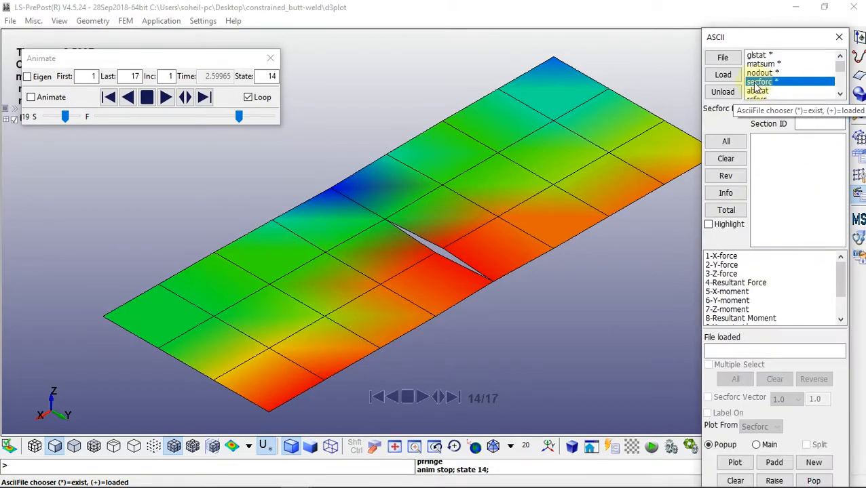
pyautogui.click(723, 75)
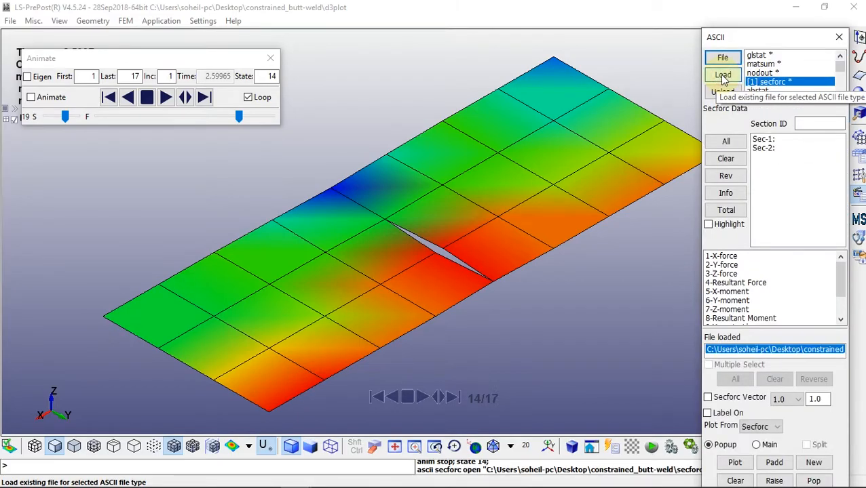
pyautogui.click(764, 140)
pyautogui.moveTo(842, 270)
pyautogui.mouseDown()
pyautogui.moveTo(843, 289)
pyautogui.moveTo(841, 261)
pyautogui.mouseUp()
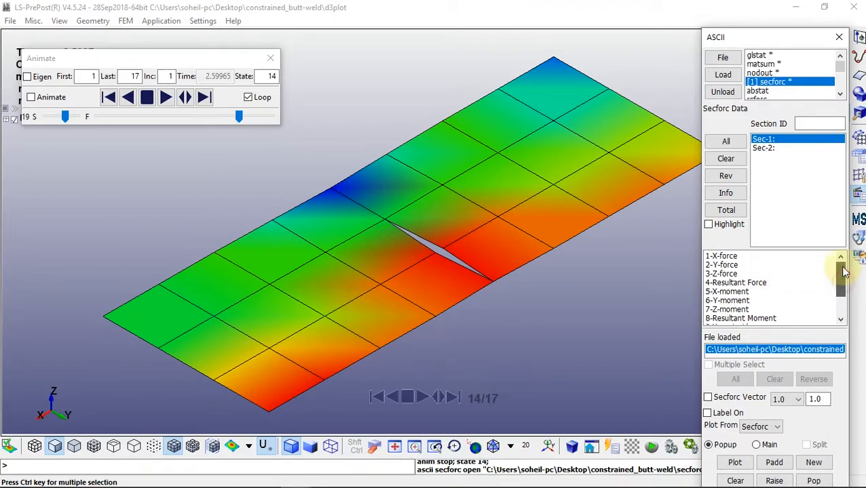
pyautogui.click(722, 256)
pyautogui.click(735, 463)
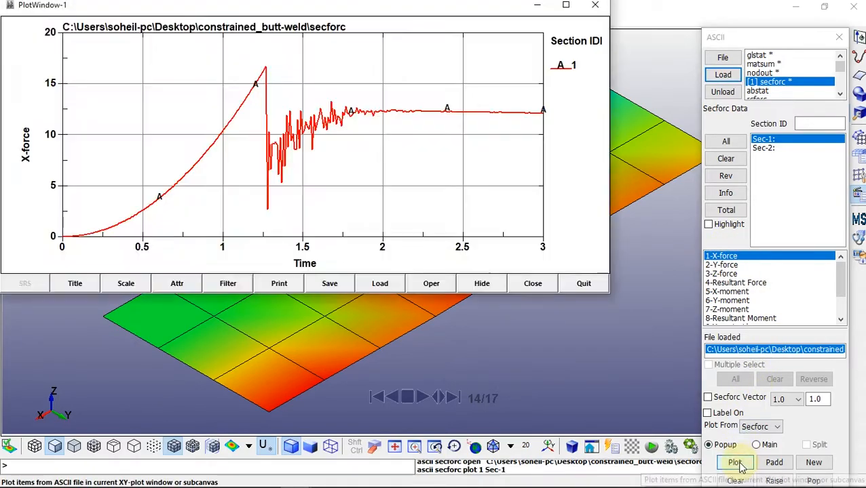
pyautogui.click(583, 284)
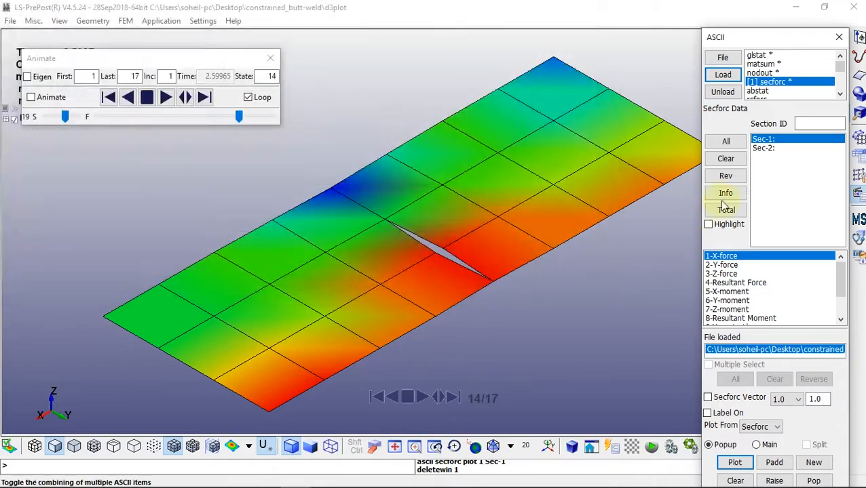
# Plot the X-force history of Sec-2 and close the plot after viewing
pyautogui.click(764, 148)
pyautogui.click(736, 463)
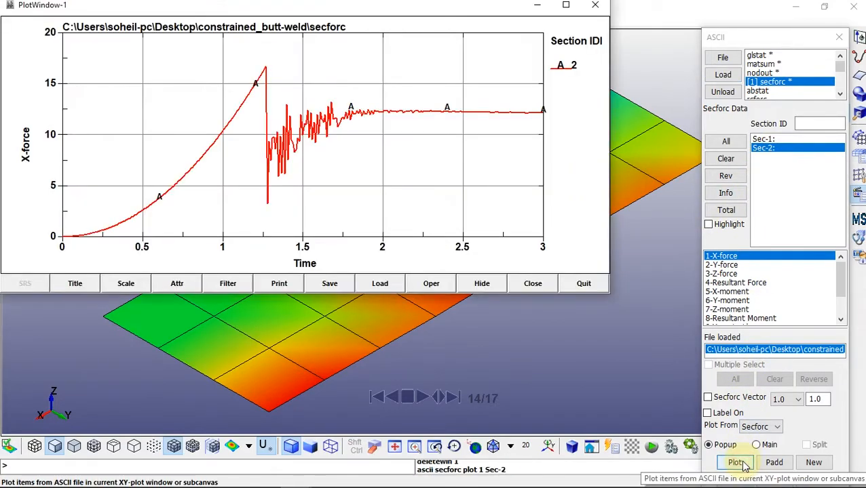
pyautogui.click(586, 286)
# Load the nodout ASCII output and plot the X-displacement history of node 3, closing the plot after viewing
pyautogui.click(758, 72)
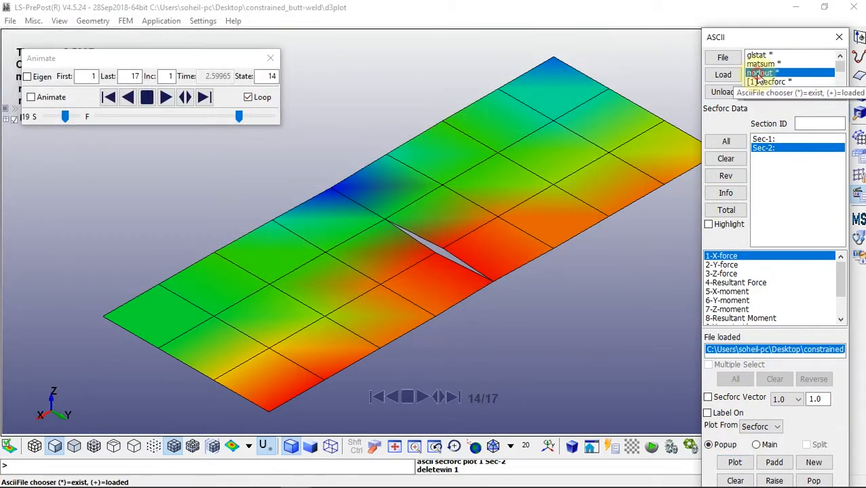
pyautogui.click(723, 75)
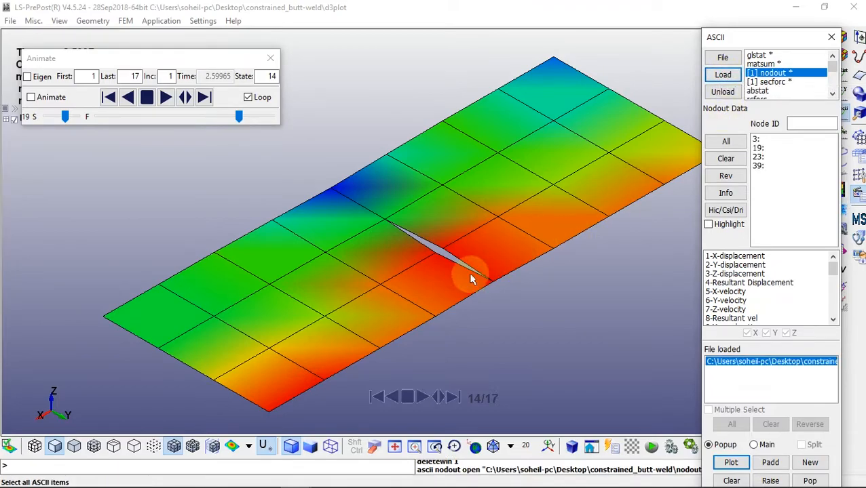
pyautogui.click(759, 141)
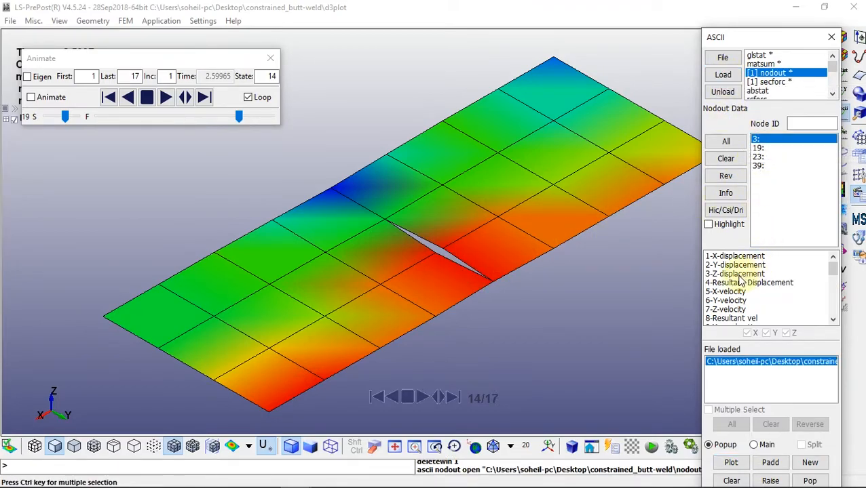
pyautogui.click(833, 320)
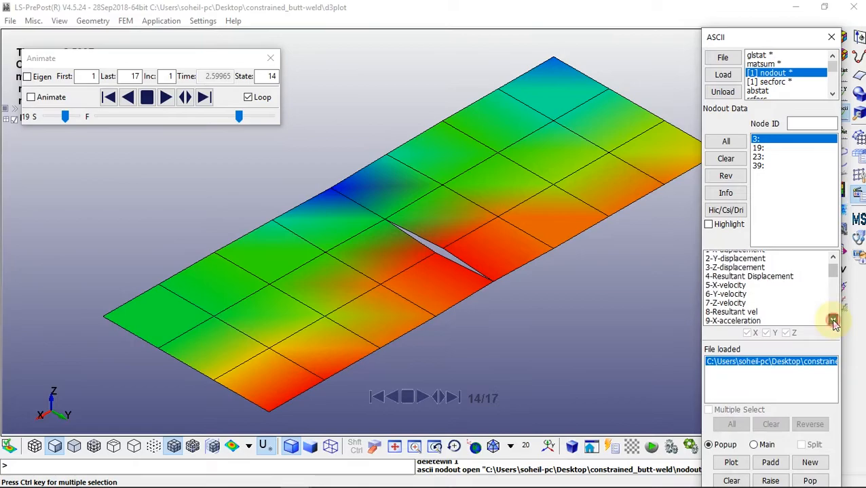
pyautogui.scroll(2, 824, 278)
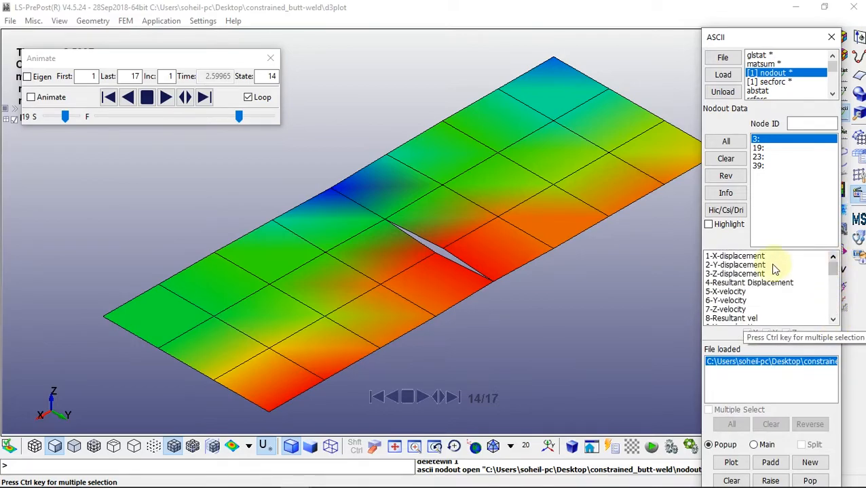
pyautogui.click(733, 257)
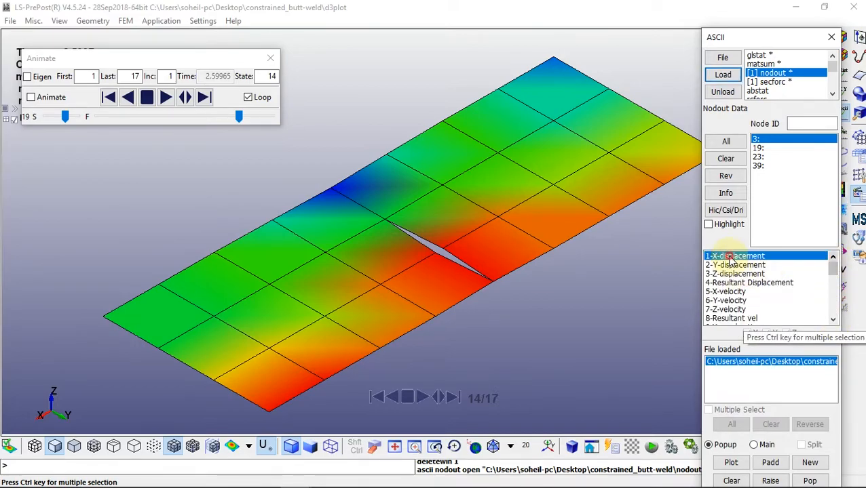
pyautogui.click(731, 463)
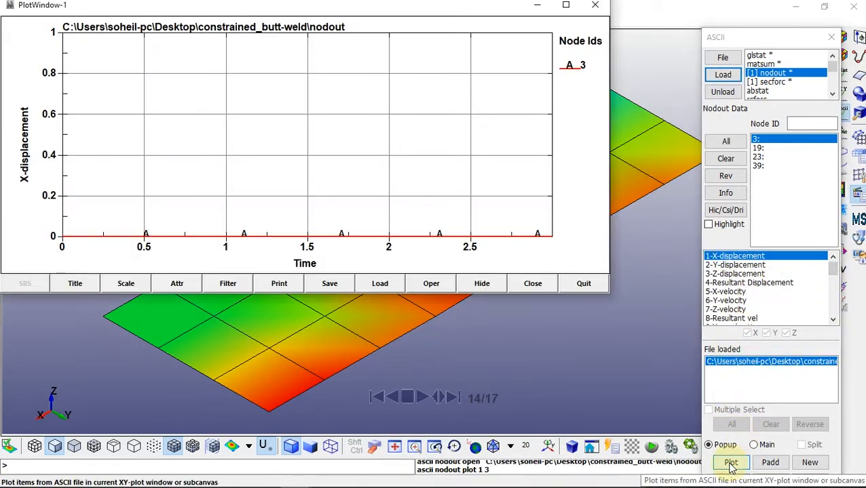
pyautogui.click(585, 285)
# Plot the X-displacement history of node 19, followed by that of node 23
pyautogui.click(759, 147)
pyautogui.click(731, 463)
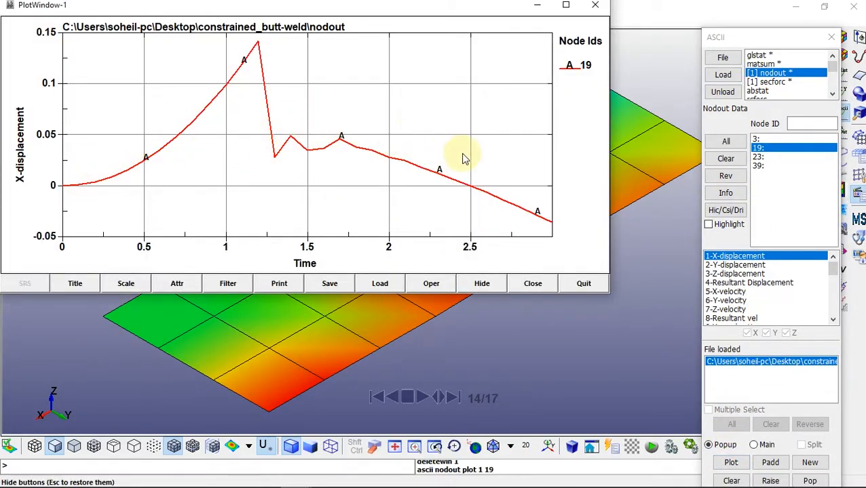
pyautogui.click(758, 156)
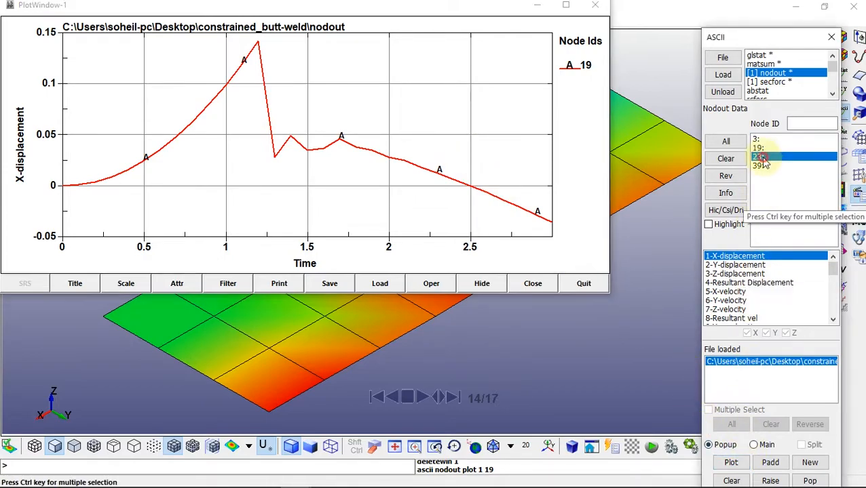
pyautogui.click(731, 463)
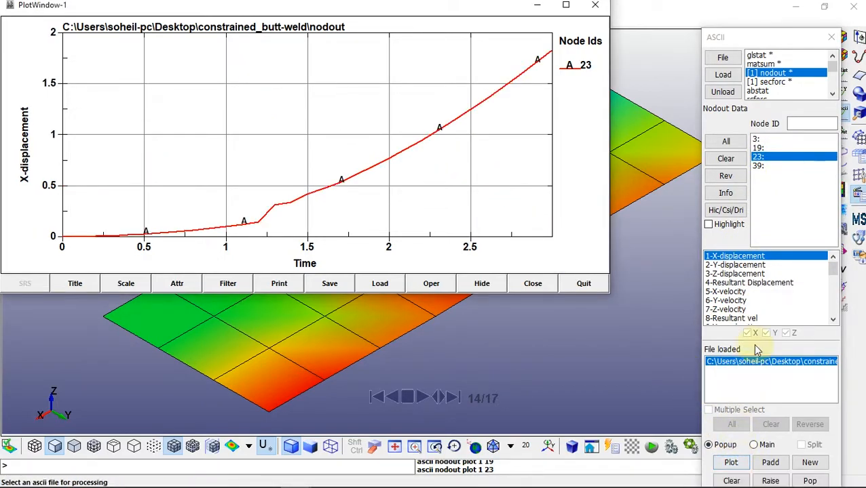
# Plot the X-displacement history of node 39, close the plot after viewing, and exit the ASCII output interface
pyautogui.click(758, 165)
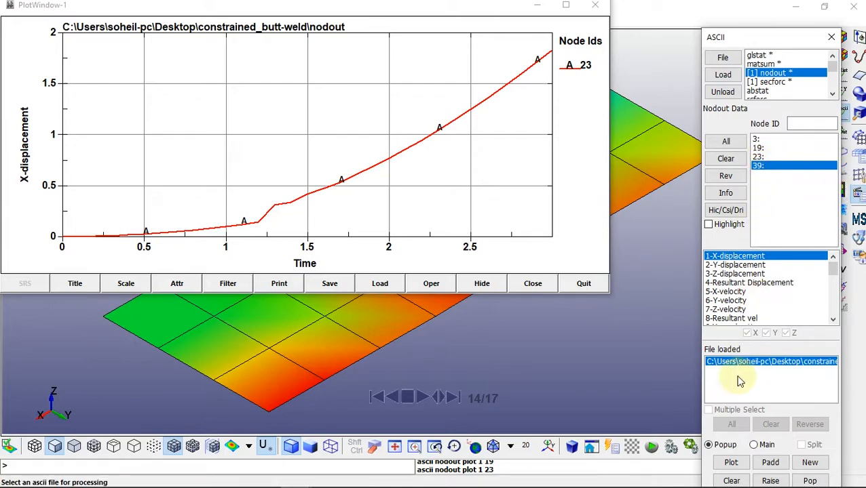
pyautogui.click(729, 464)
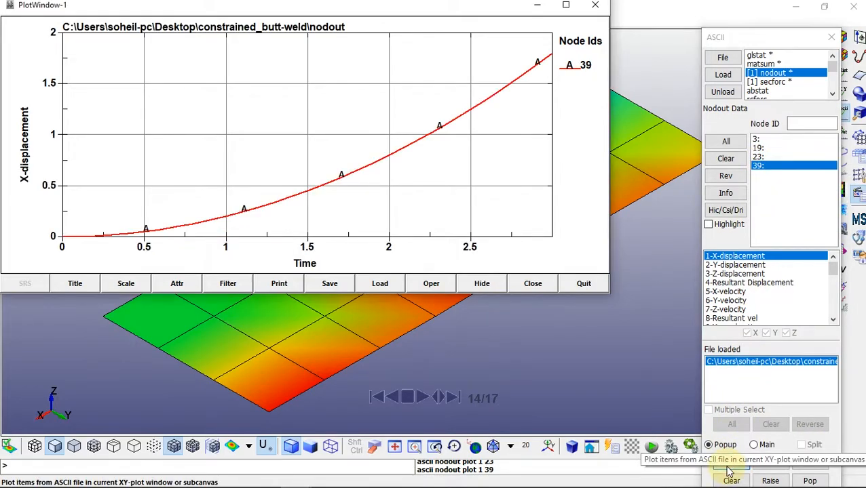
pyautogui.click(583, 283)
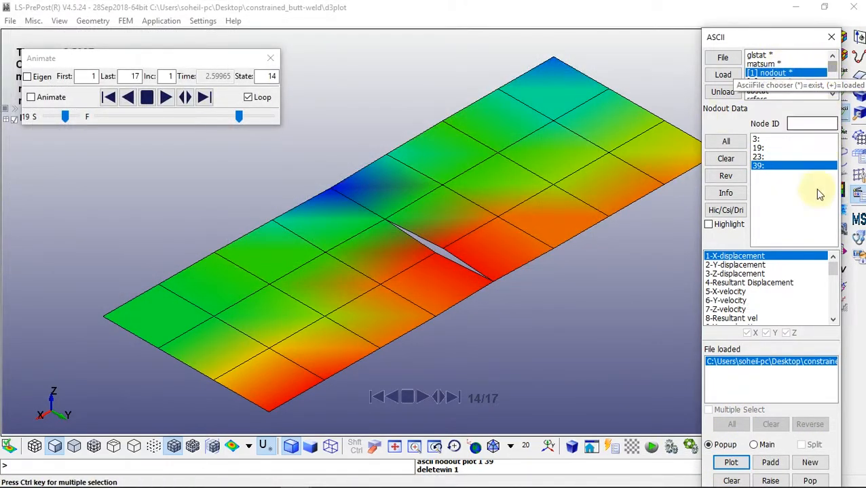
pyautogui.moveTo(777, 34); pyautogui.dragTo(740, 7)
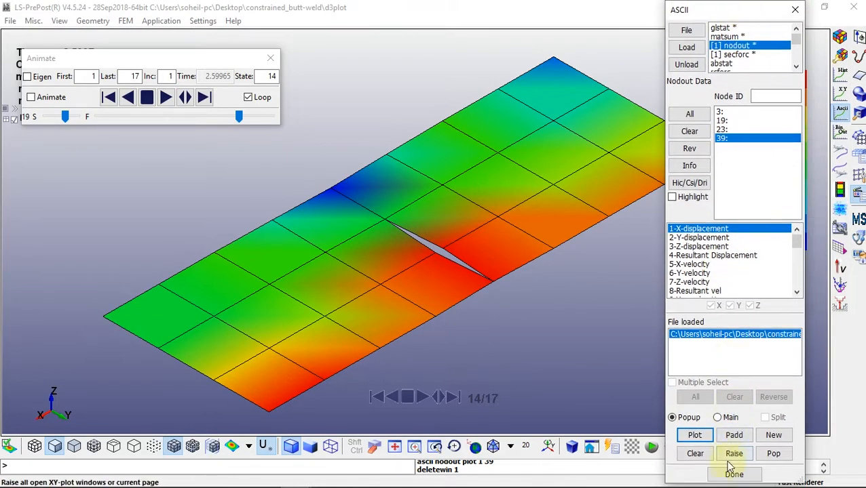
pyautogui.click(732, 474)
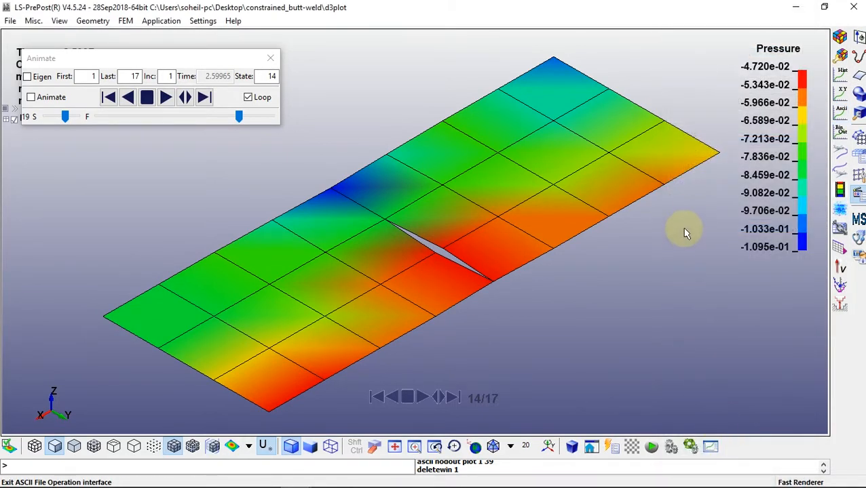